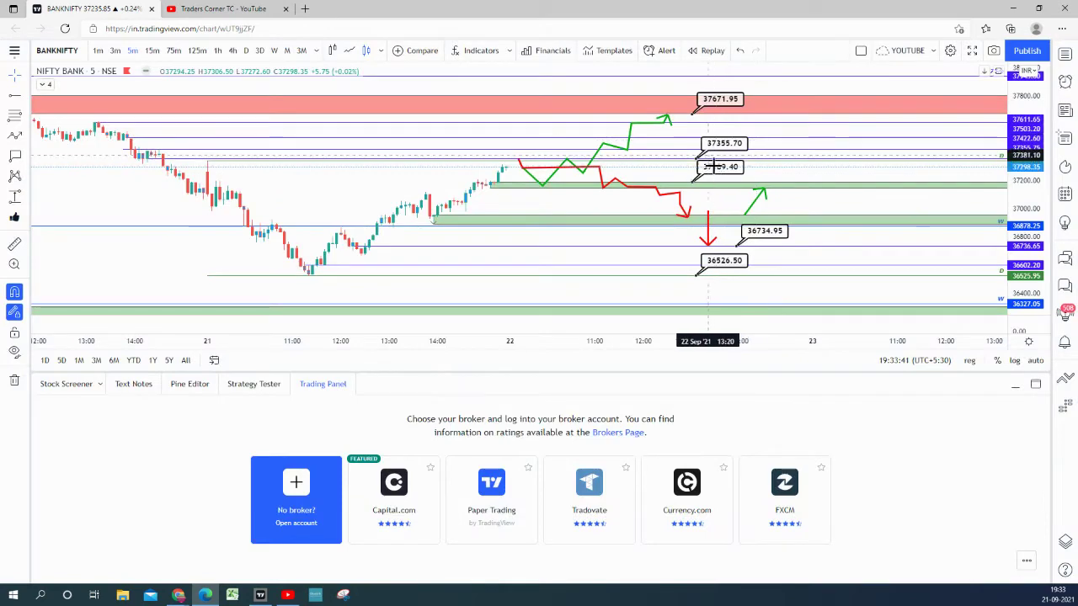
Collapse the trading panel below the BANKNIFTY chart to give the chart the full height
click(1016, 384)
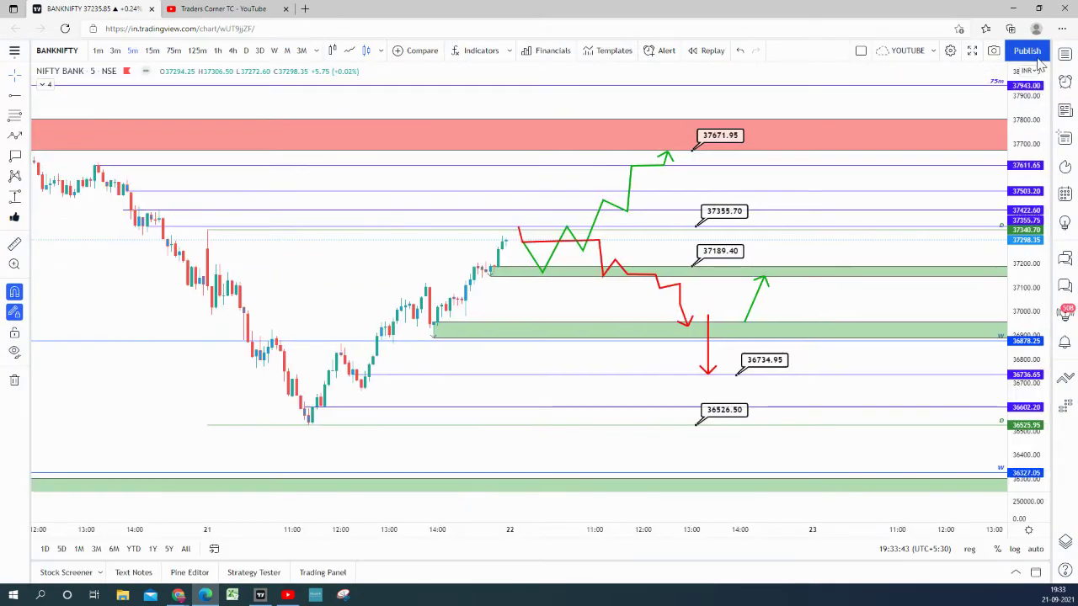
click(1026, 51)
click(994, 77)
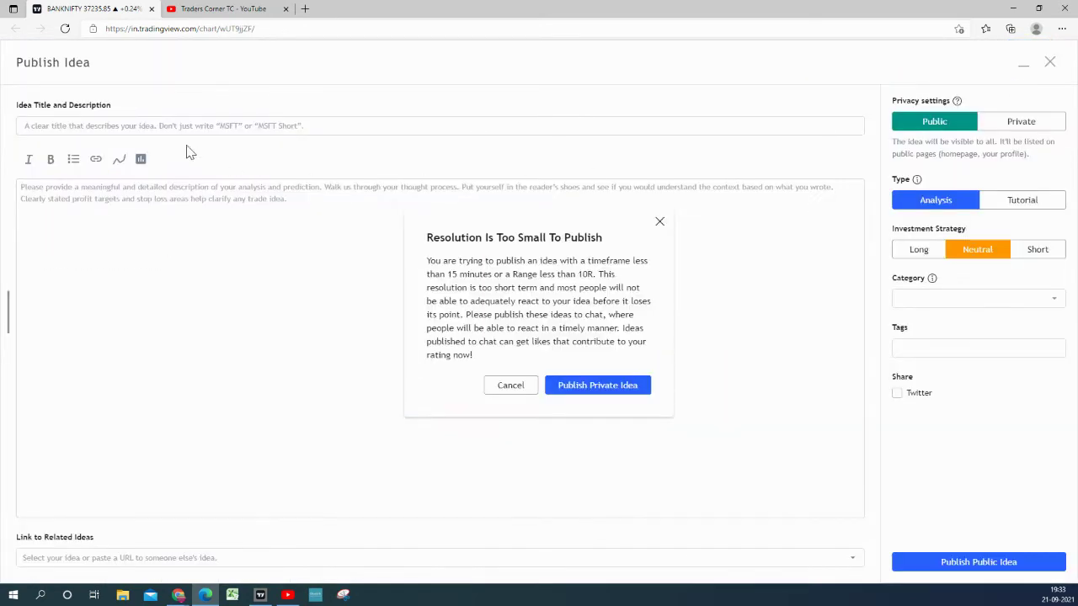
key(Escape)
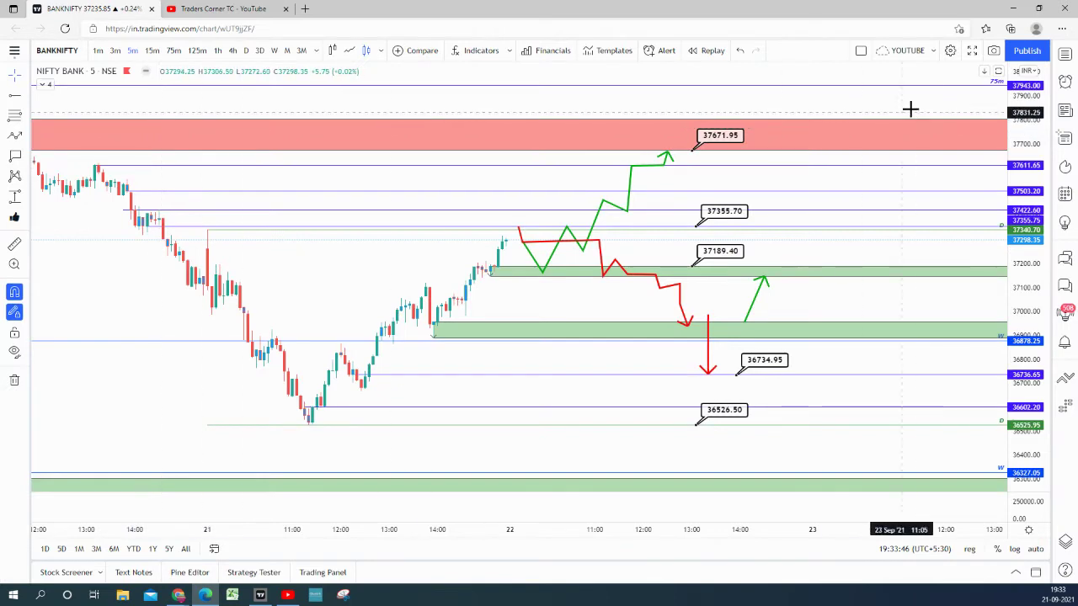
click(1027, 51)
click(996, 77)
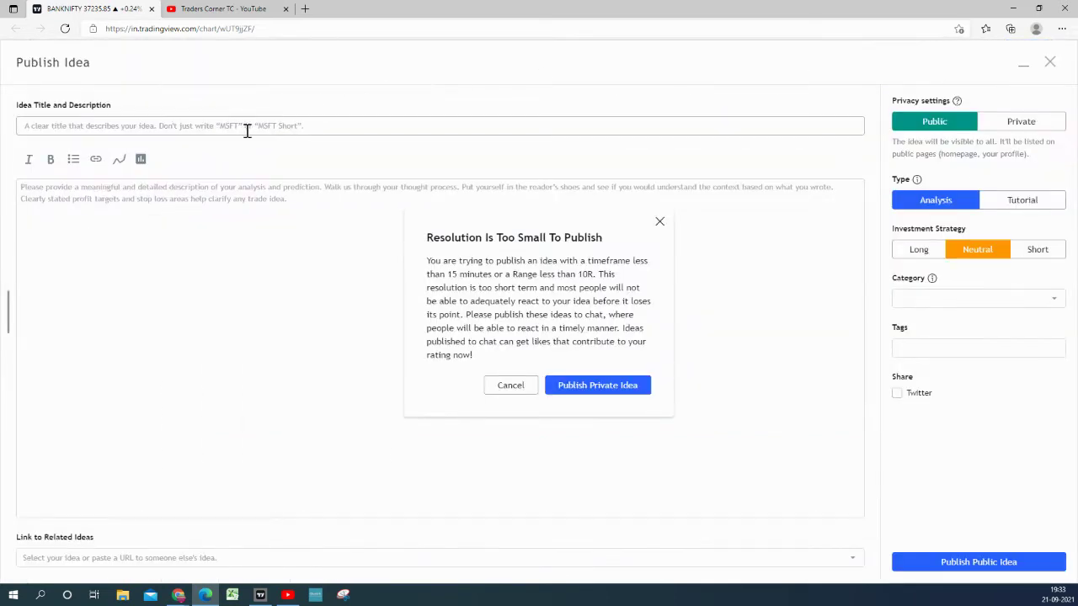
key(Escape)
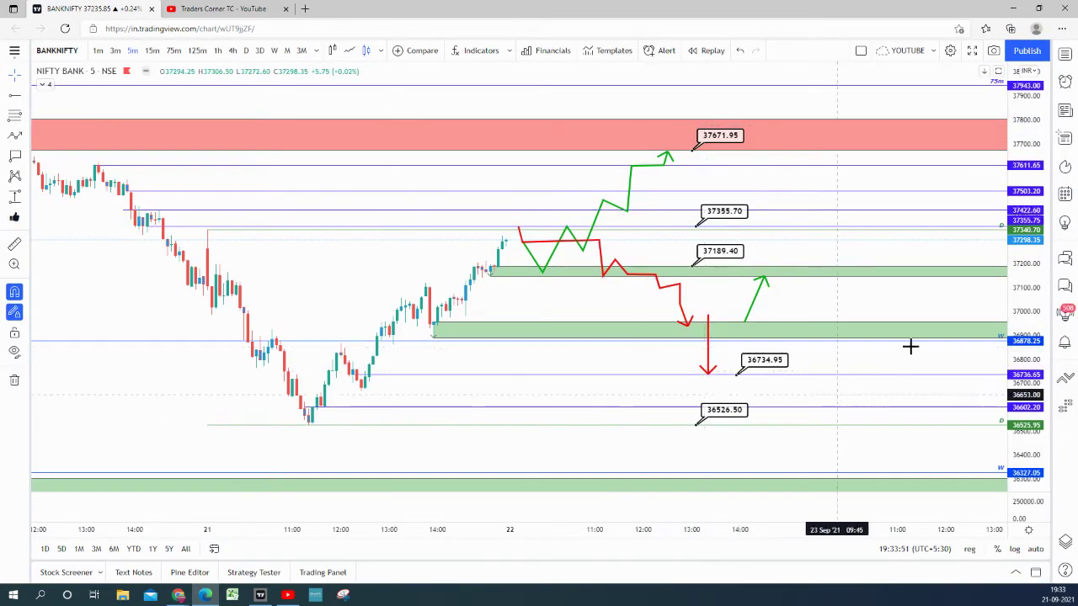
click(1026, 51)
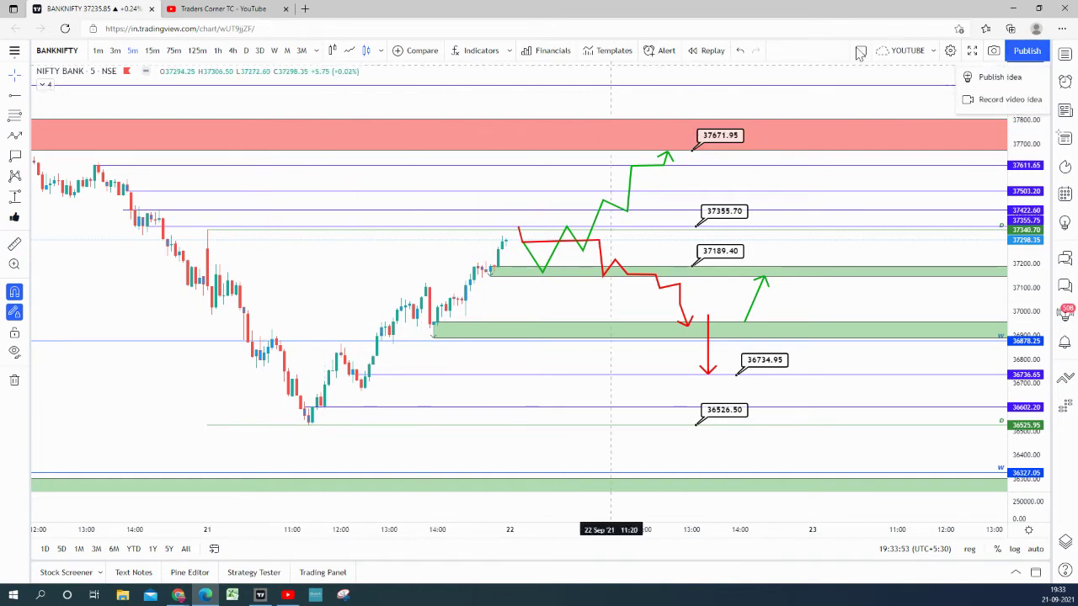
click(996, 79)
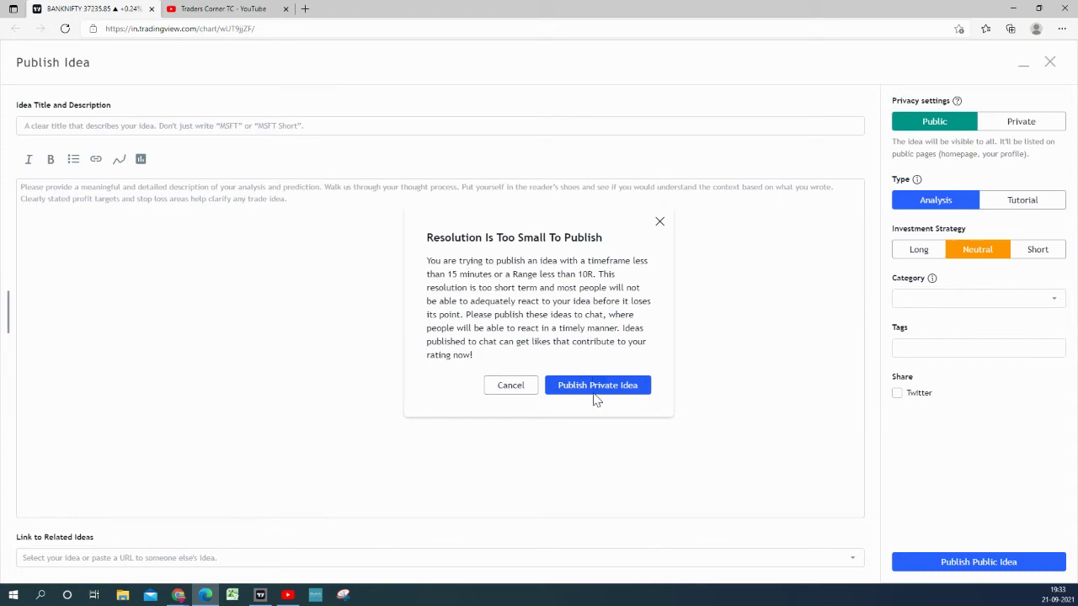
click(518, 387)
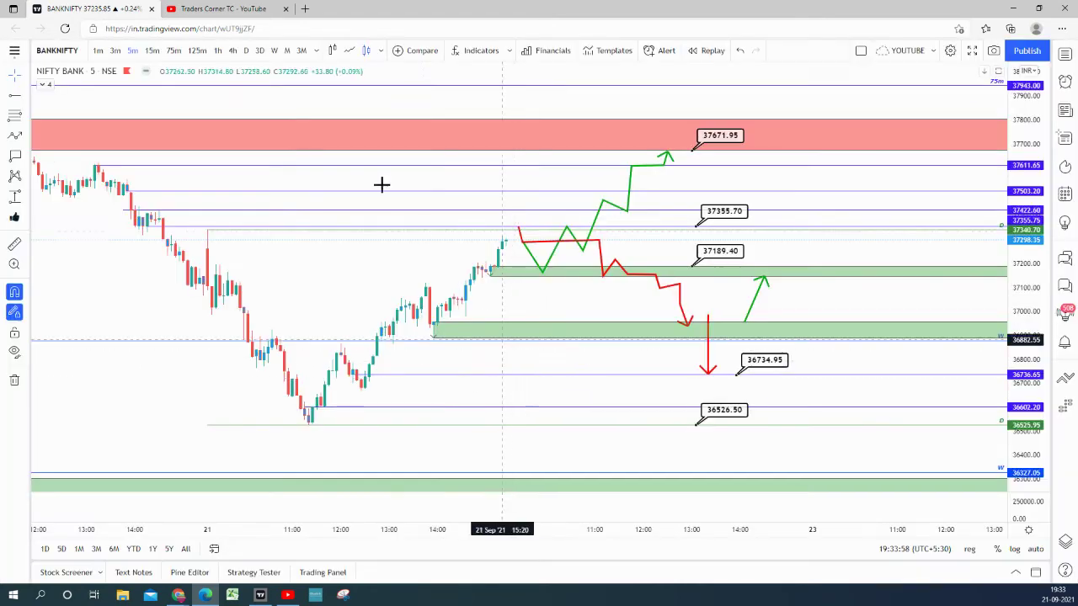
Switch the BANKNIFTY chart to the 15-minute timeframe and frame the latest candles together with the drawn projections
click(152, 51)
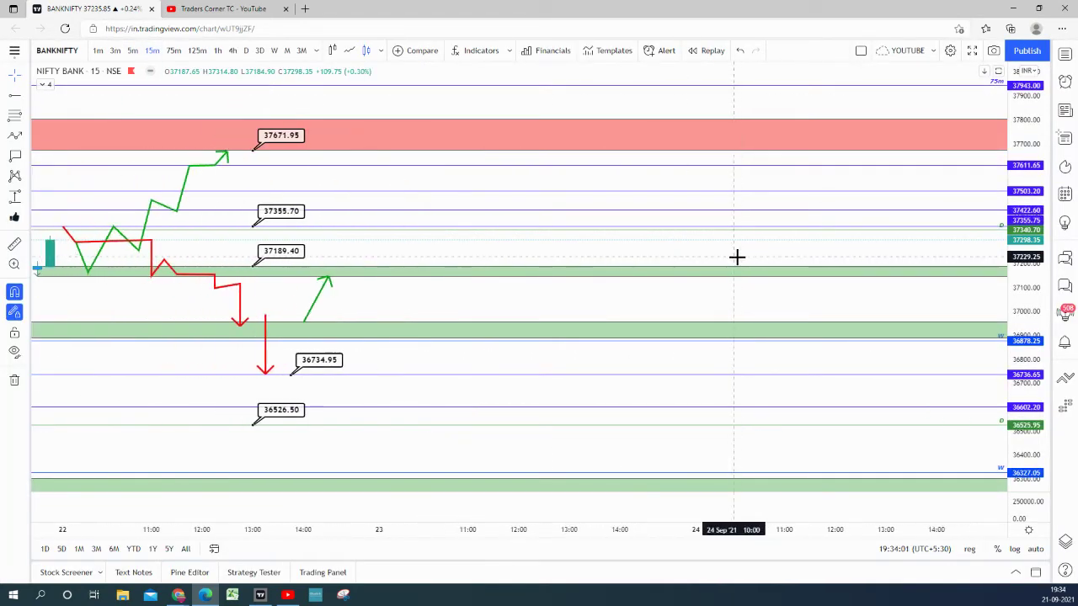
drag(539, 247, 986, 256)
scroll(986, 257, down, 1)
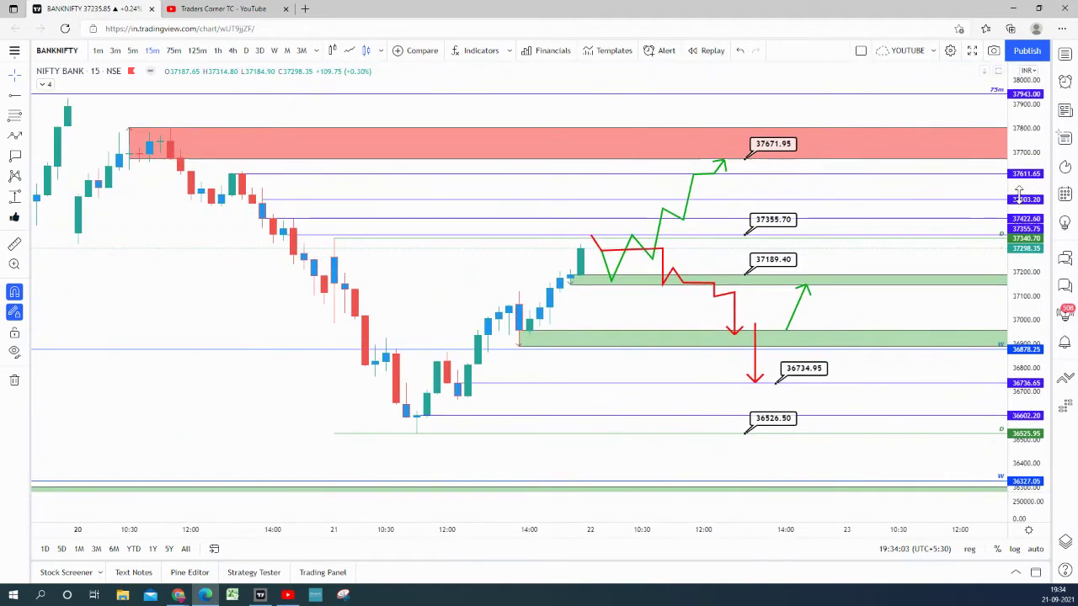
mouse_move(1023, 59)
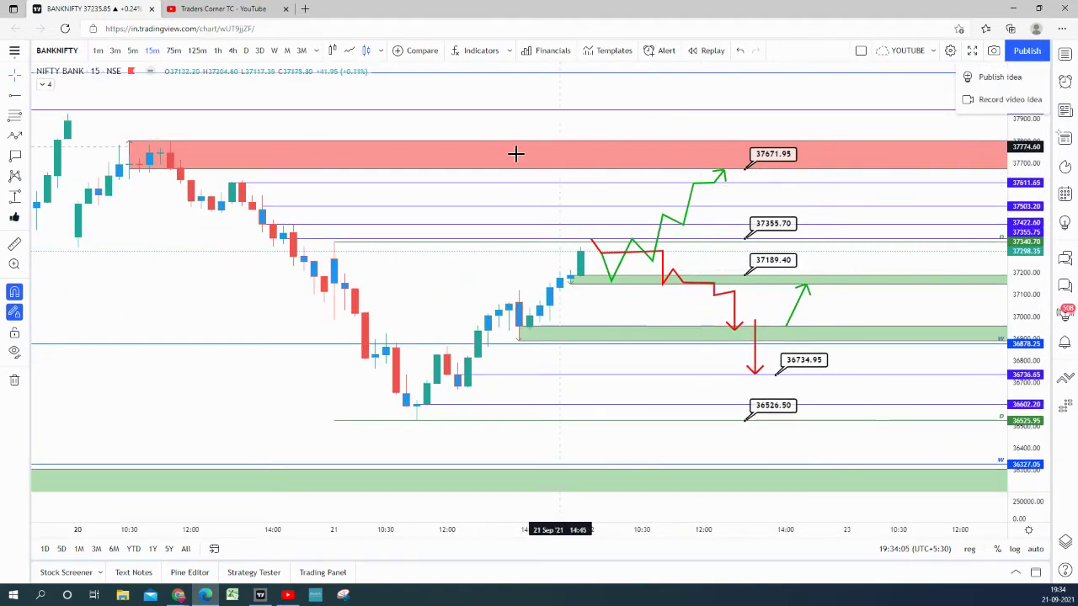
scroll(934, 149, up, 3)
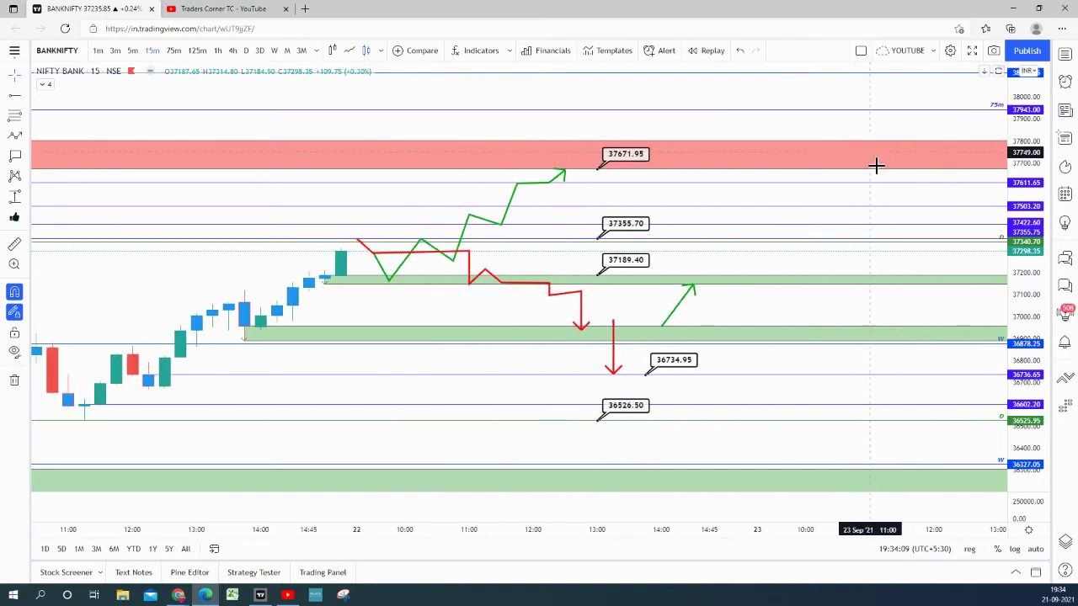
drag(1022, 306, 1021, 279)
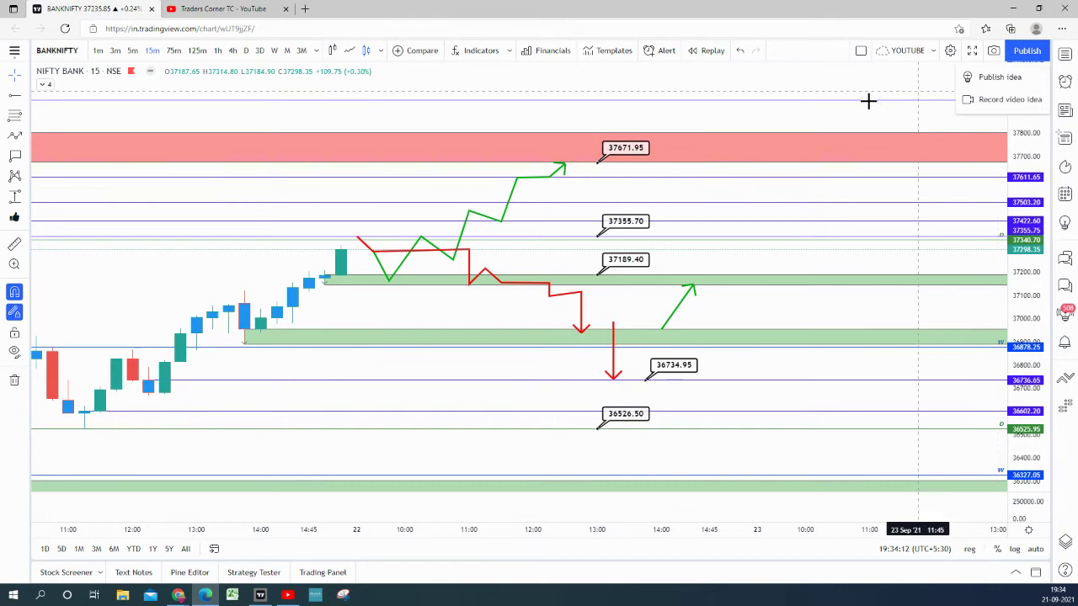
Start publishing a new idea from the chart and title it "Banknifty intraday levels for 21sep21"
click(1025, 81)
click(309, 126)
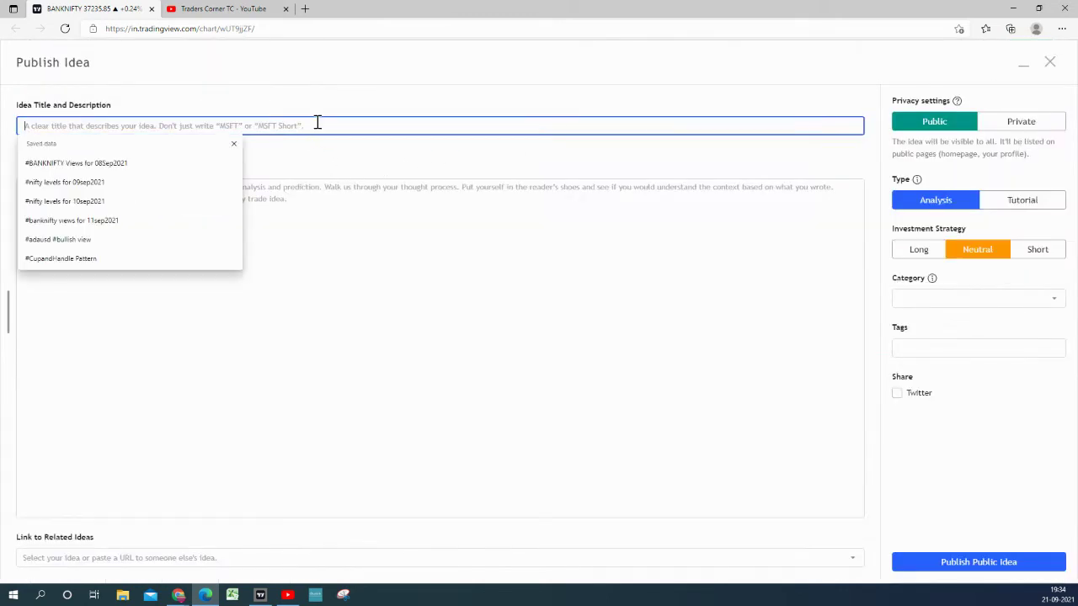
text(Bankn)
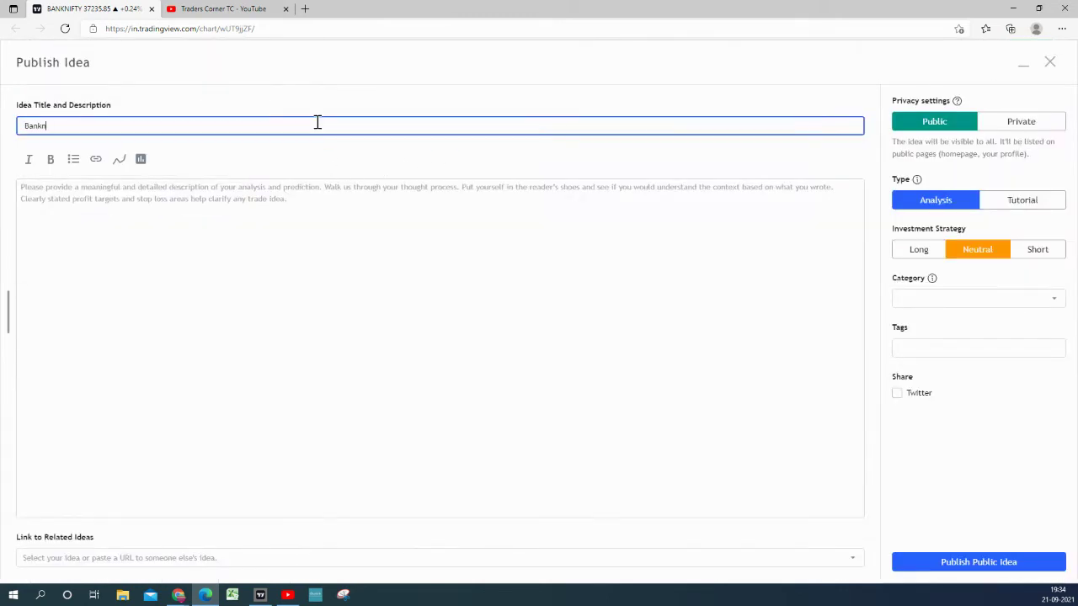
text(ifty intraday levels for)
text(21sep21)
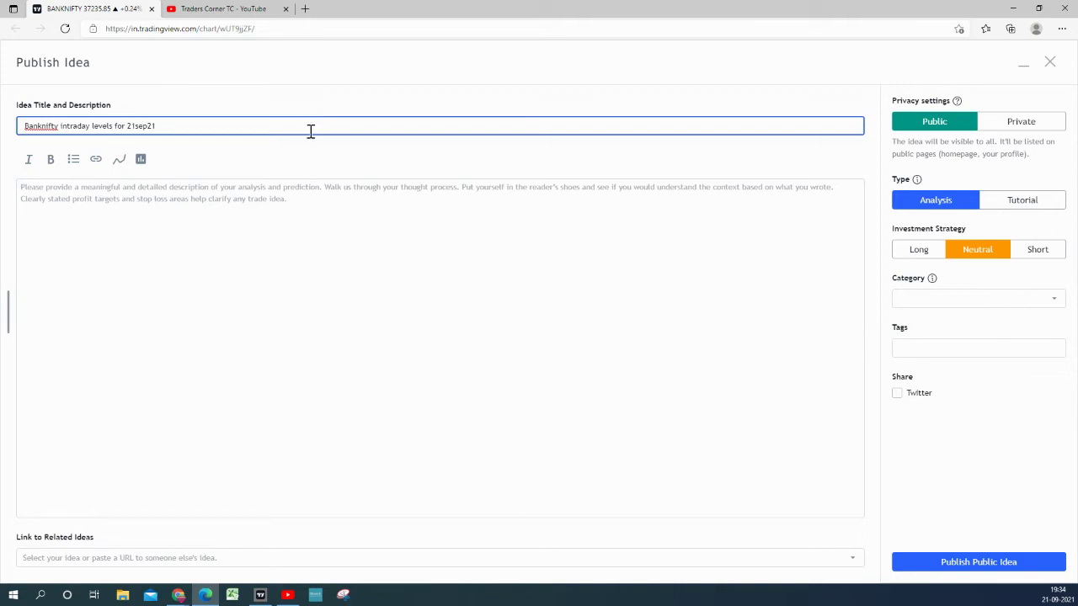
Begin the idea's description with "After a huge correction, marked as pulled back,, it is at critical lecvls, it can be"
click(243, 187)
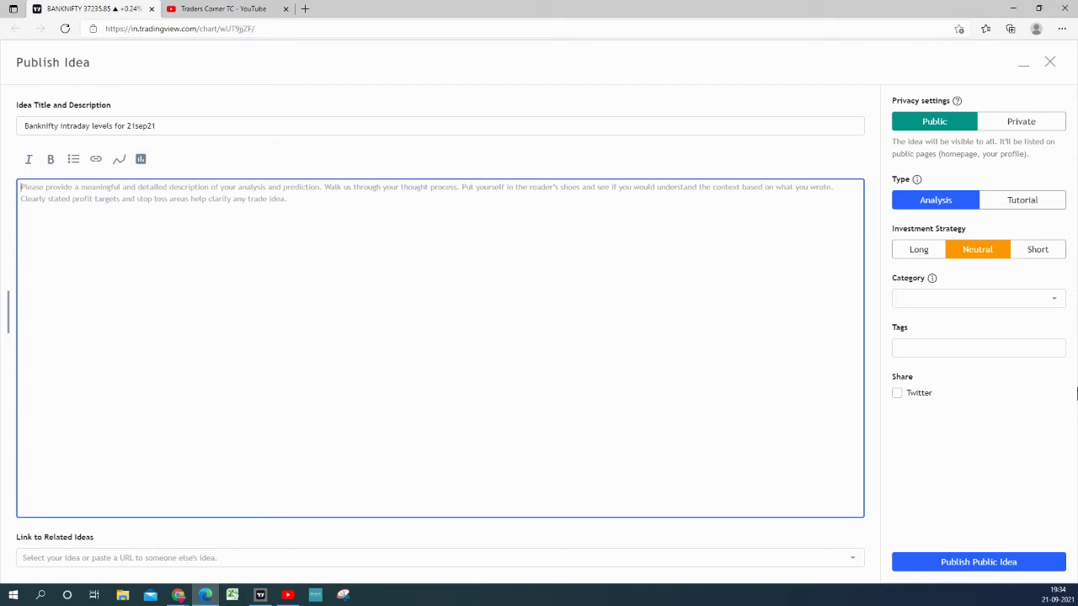
text(After)
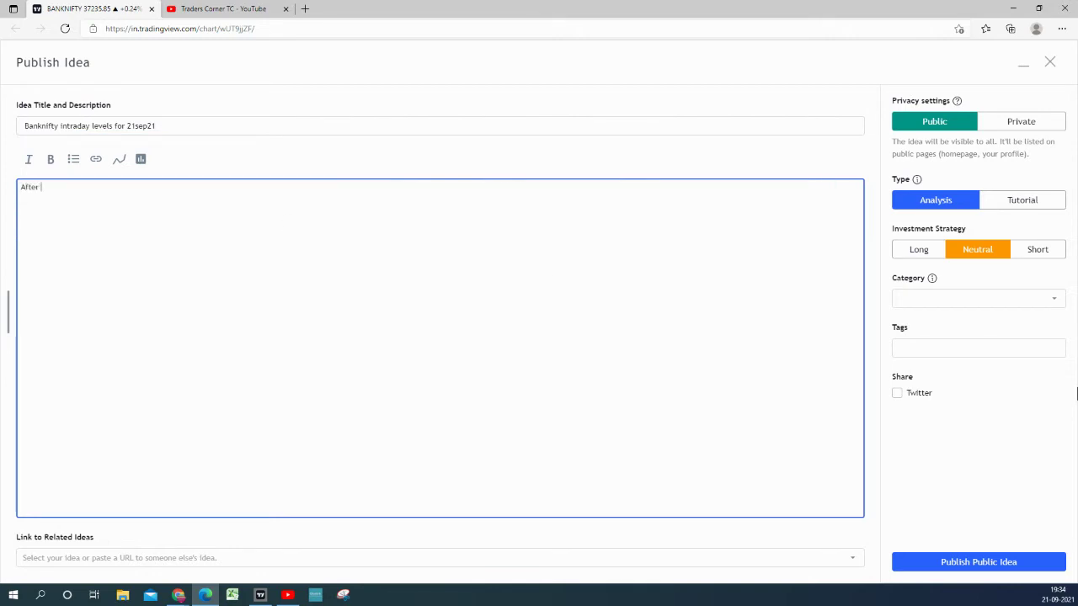
text( a huge correction, marked as pu)
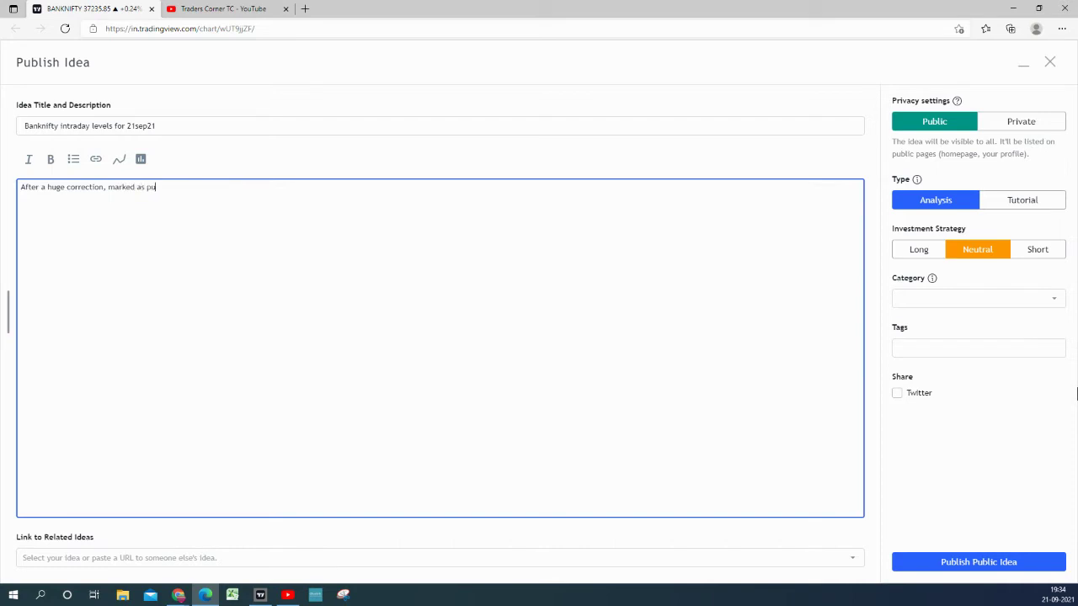
text(lled)
text(a)
key(BackSpace)
text(ritical le)
text(v)
text(vls, it can be )
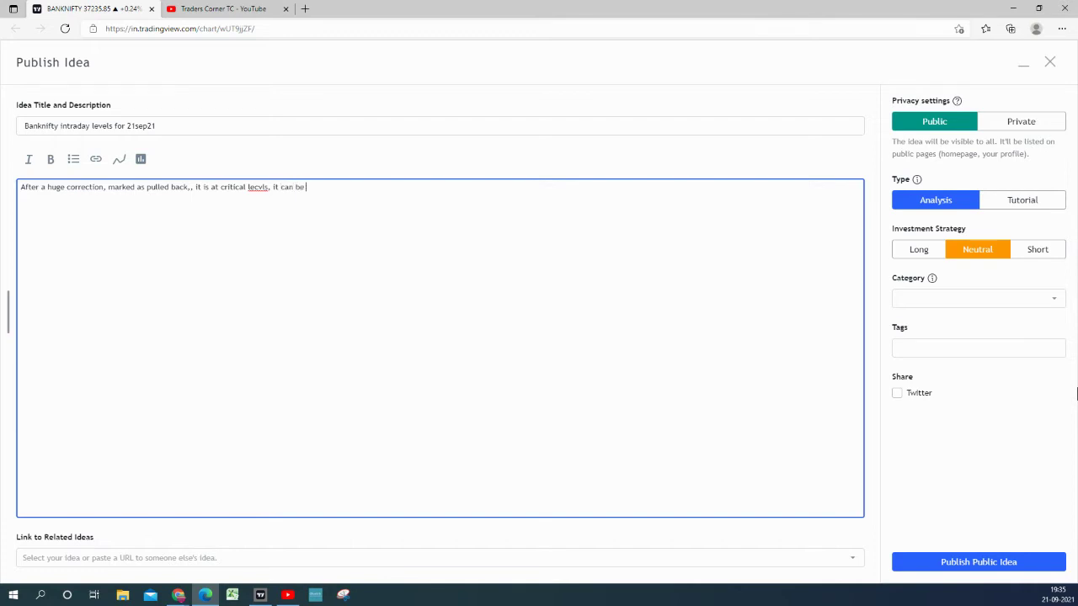
Finish the description's sentence with "more of a sideways market." and correct the misspelled word to "levels"
text(more of a sideways market.)
click(259, 189)
key(BackSpace)
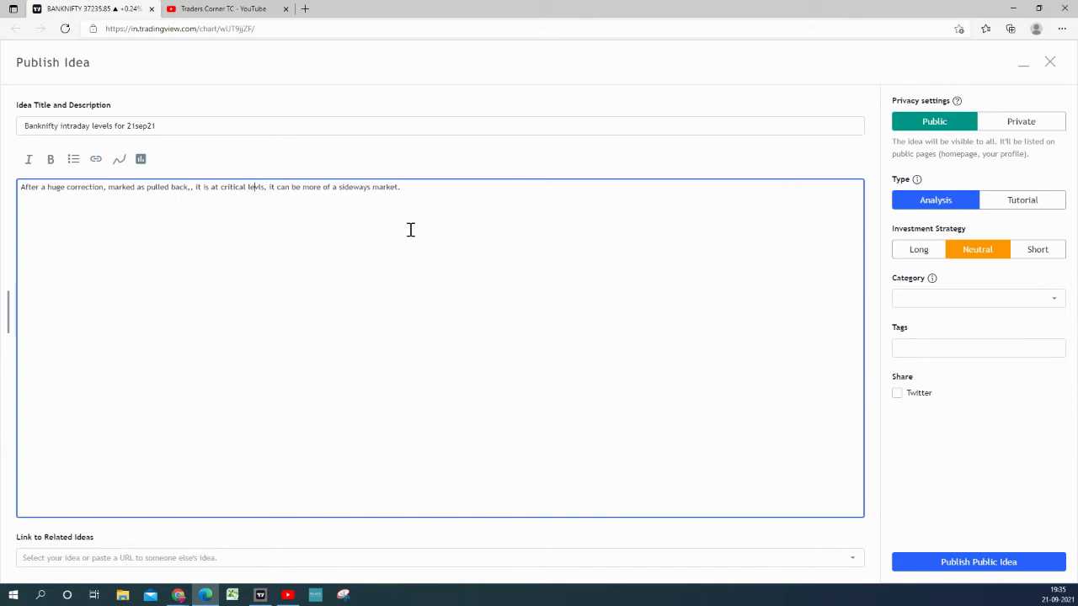
text(e)
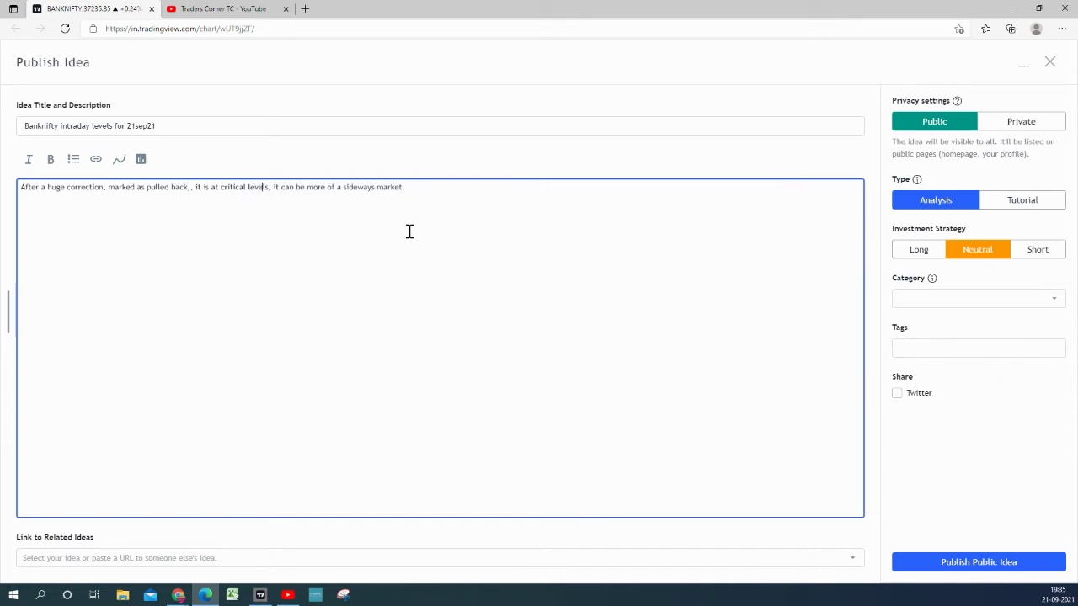
Add the sentence "Initiate any levels only in proper support and resistances." to the end of the description
click(435, 189)
text(Initiate any levels only in proper suppo)
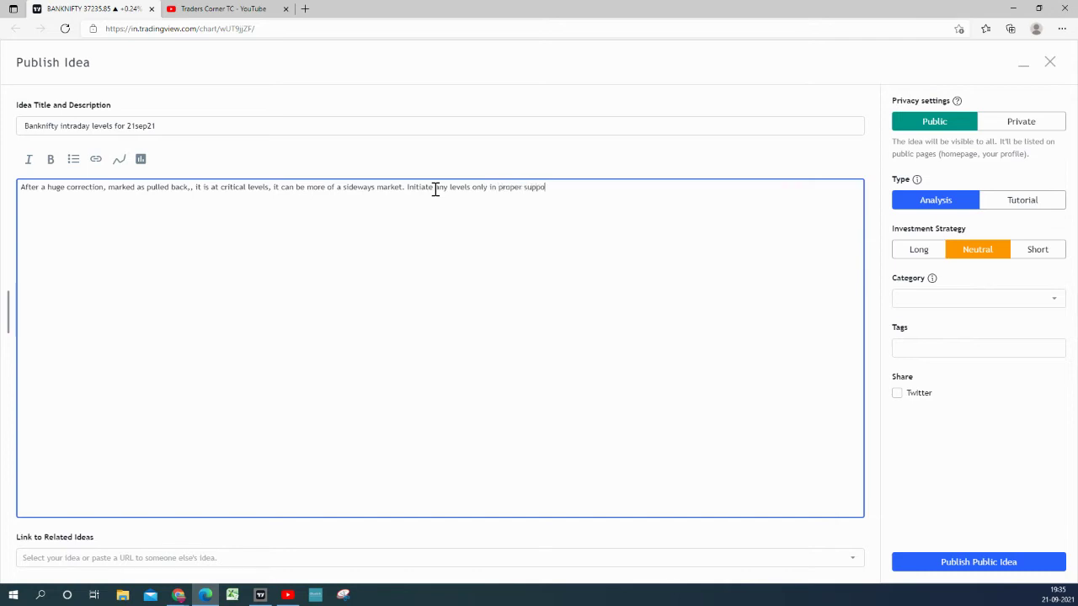
text(rt and resistances.)
Assign the categories Trend analysis and Chart patterns to the idea and publish it publicly
click(933, 303)
click(912, 328)
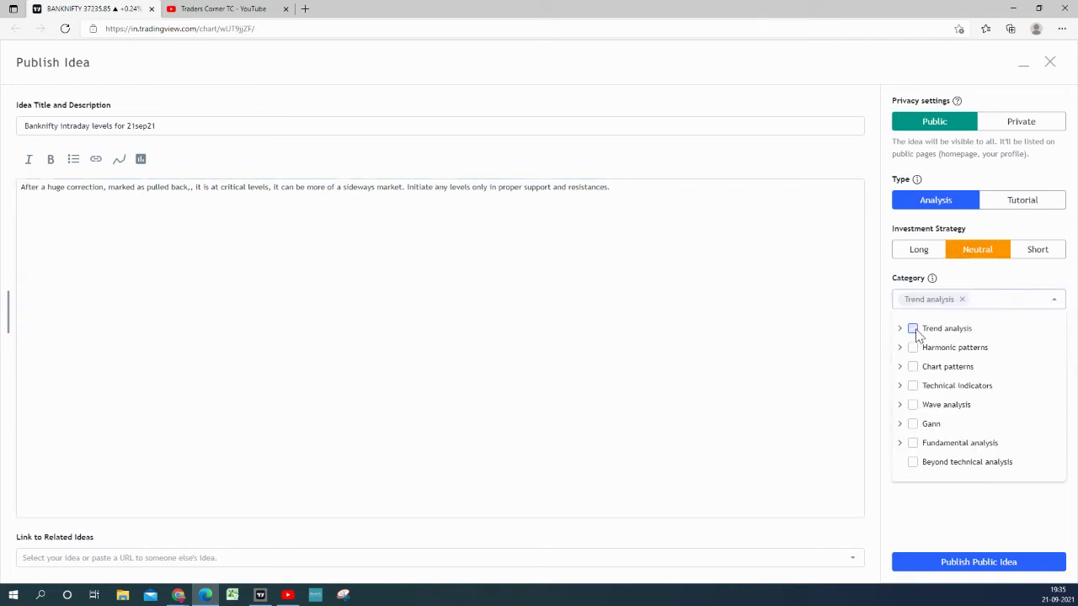
click(913, 365)
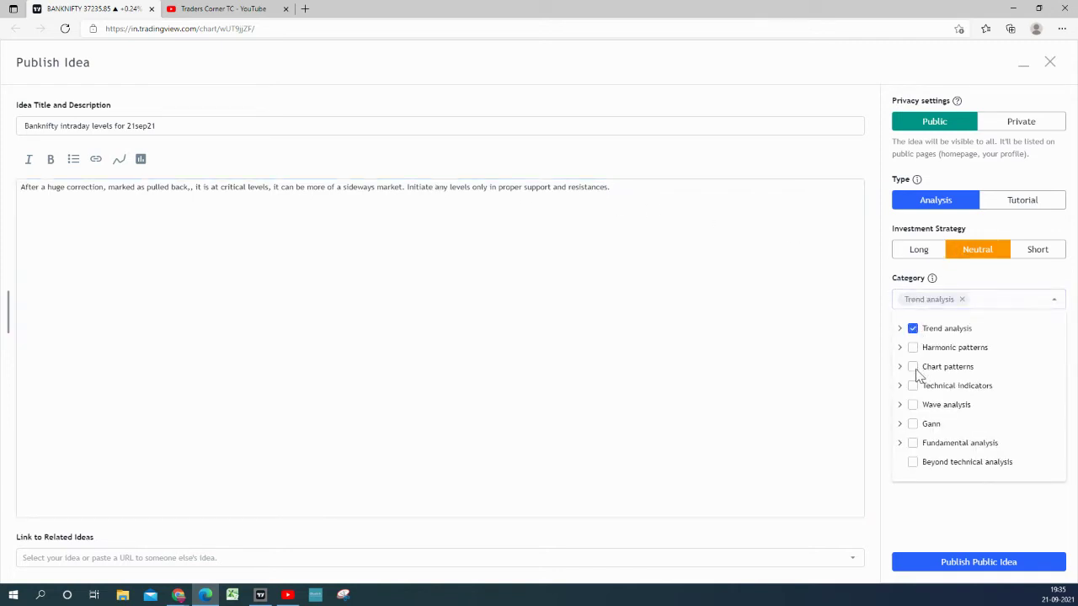
click(1051, 311)
click(973, 561)
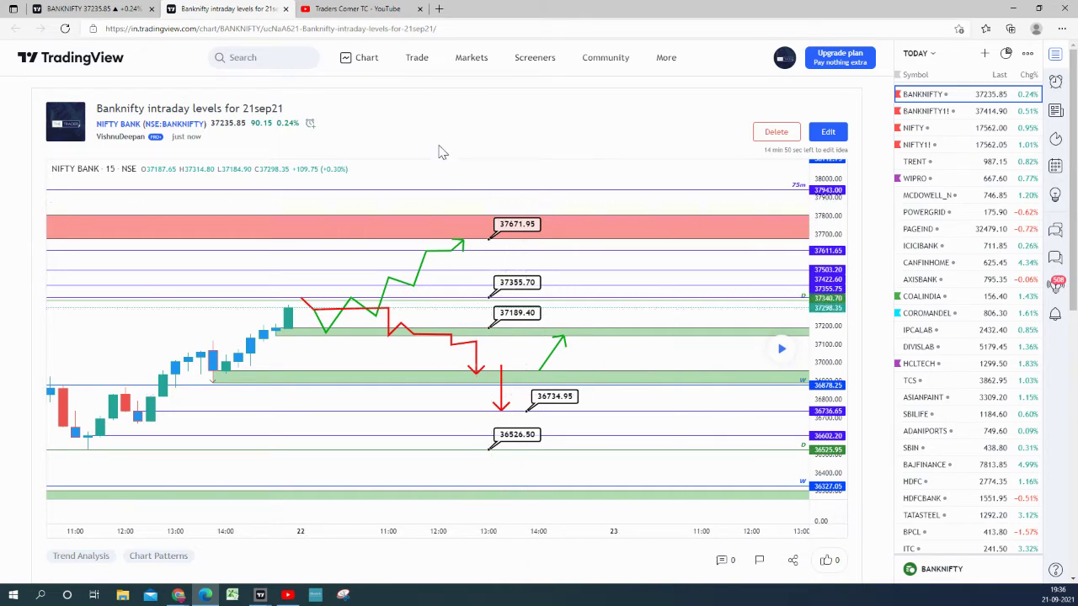
Close the published idea's page and load the NIFTY chart from the watchlist
click(285, 9)
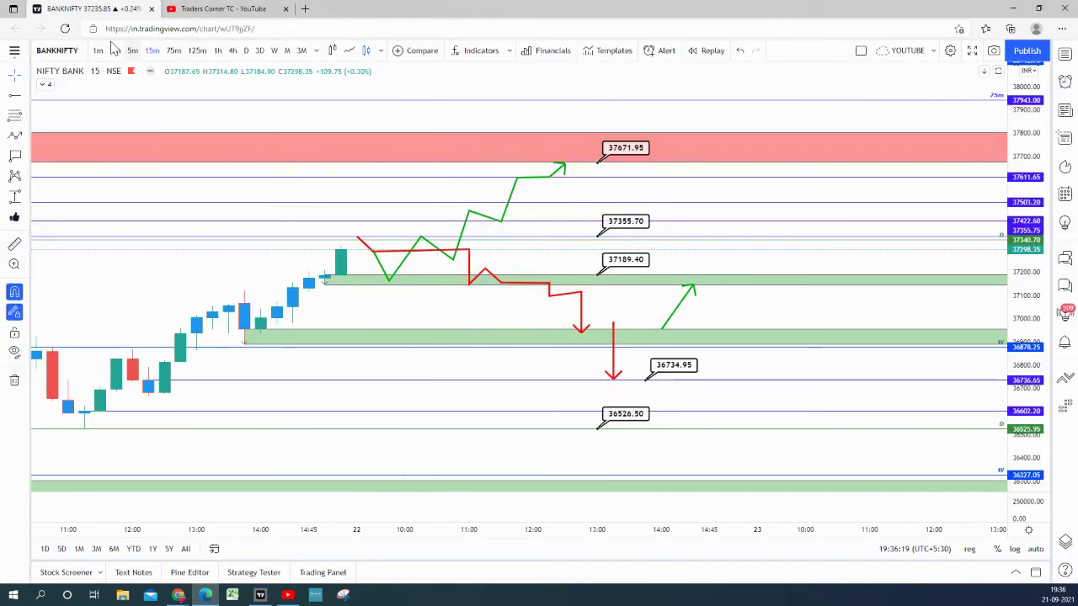
click(1065, 54)
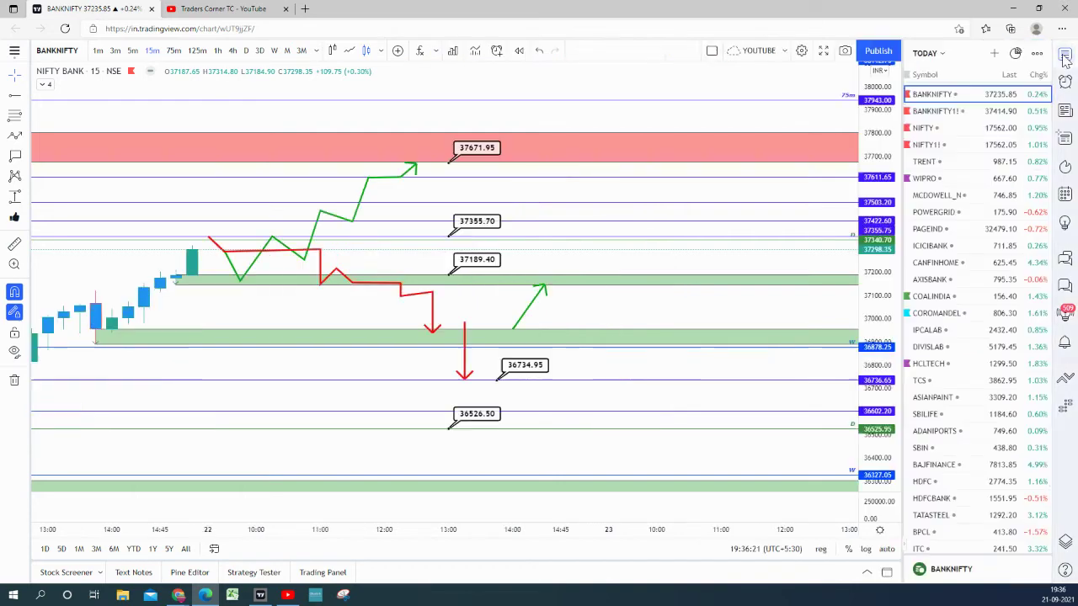
click(958, 134)
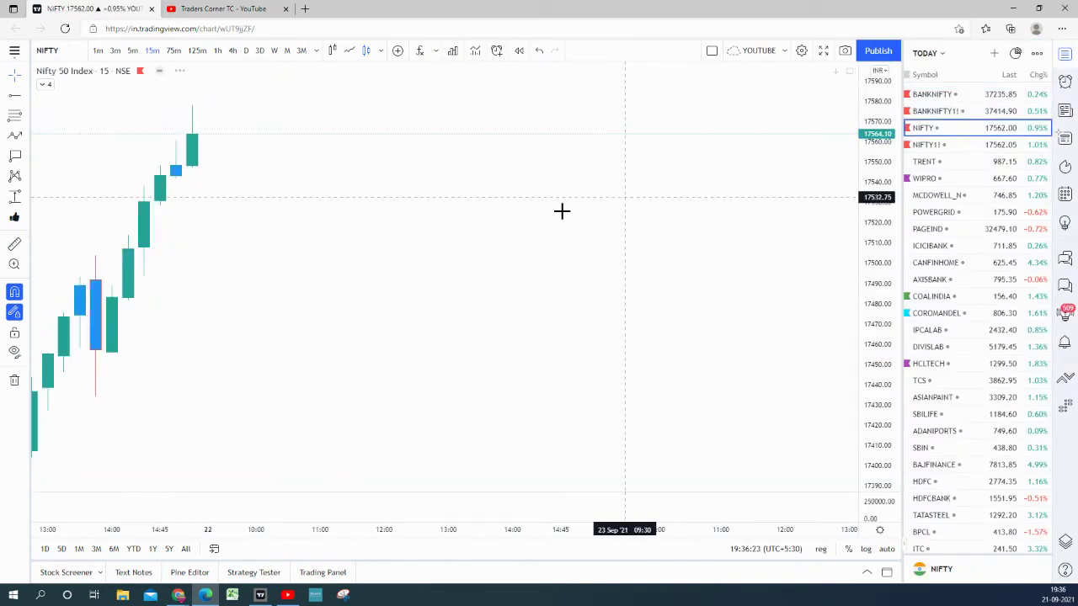
Hide the watchlist and delete the 17461.10 price label from the Nifty 50 chart
drag(863, 368, 830, 458)
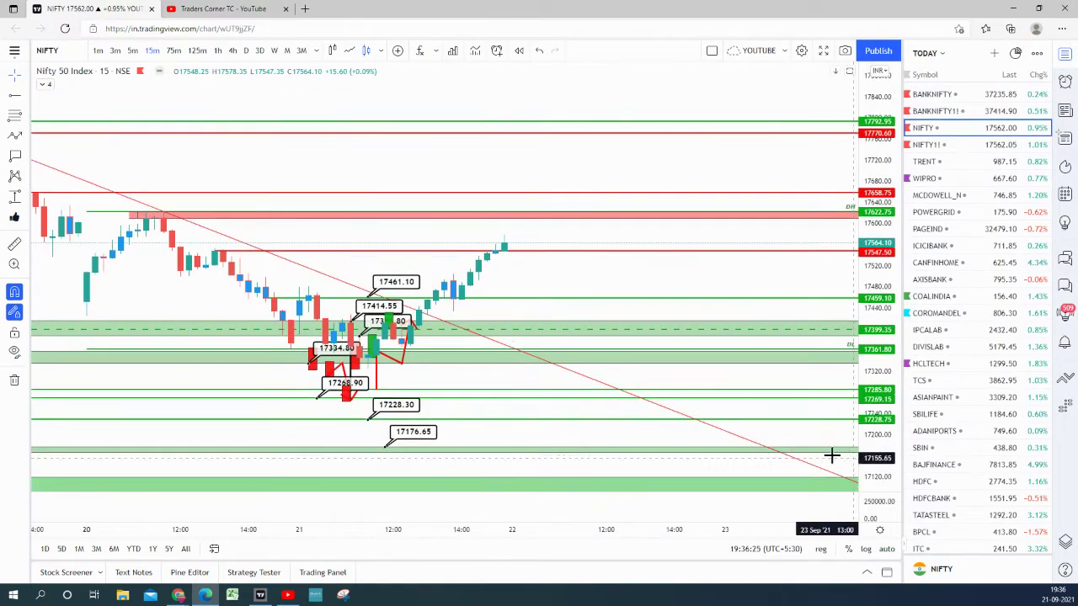
scroll(505, 303, up, 3)
drag(505, 303, 747, 247)
scroll(741, 247, down, 4)
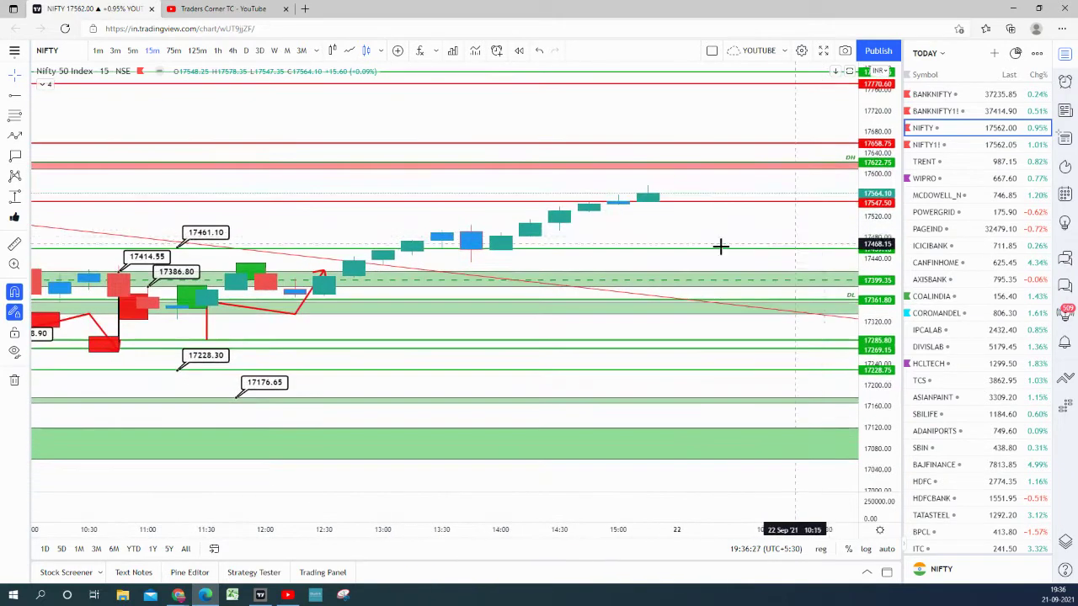
click(907, 550)
drag(1016, 362, 1015, 252)
drag(969, 188, 817, 254)
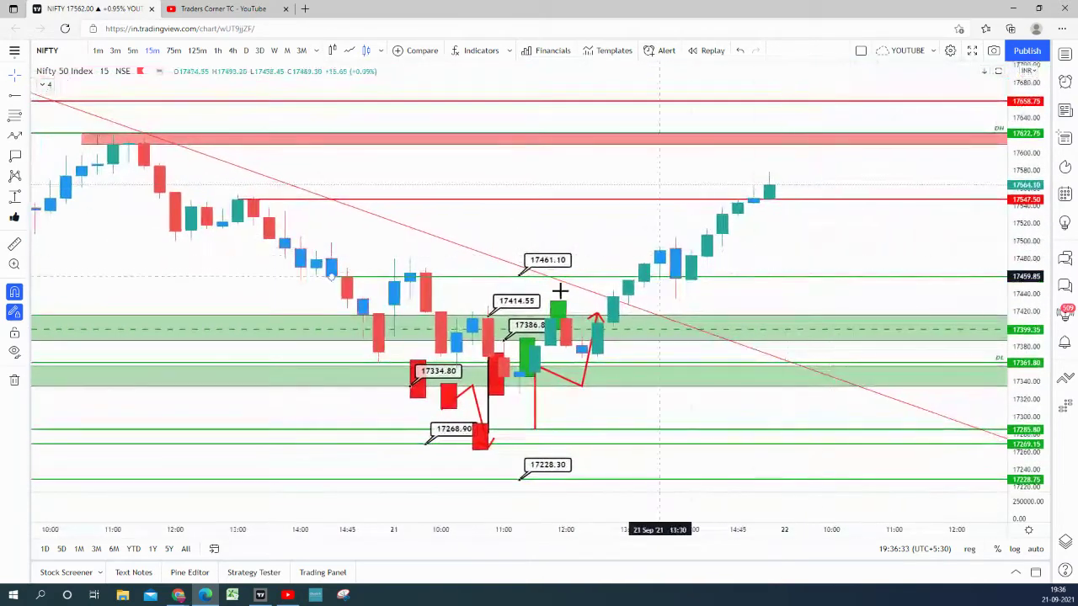
click(550, 270)
key(Delete)
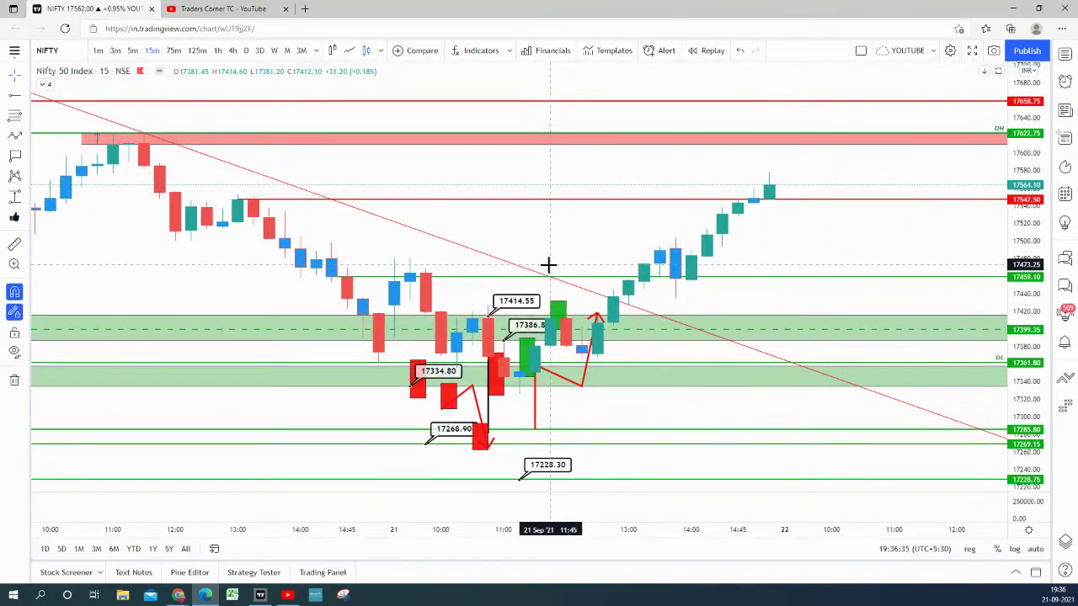
Delete the 17334.80 price label, the red box behind it and the red zigzag arrow pointing down to about 17270
scroll(366, 248, up, 3)
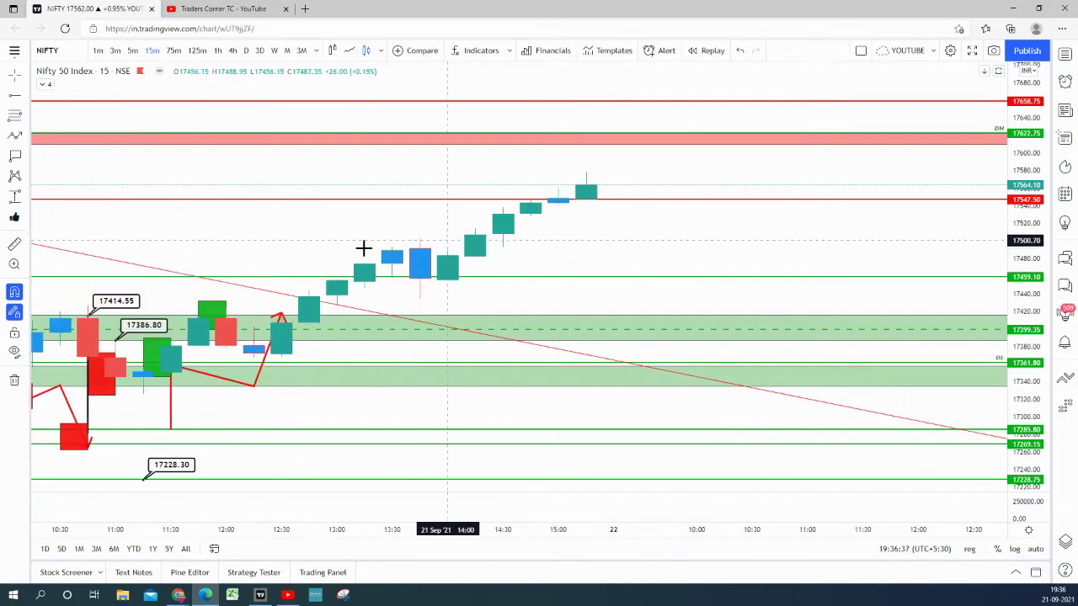
drag(366, 248, 809, 208)
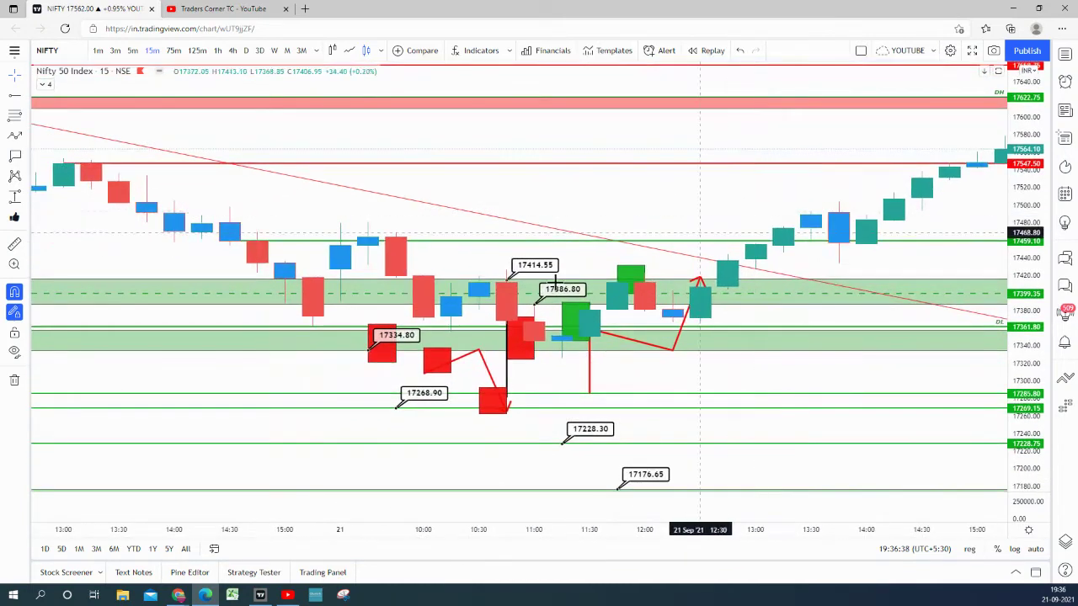
click(399, 335)
key(Delete)
click(389, 356)
key(Delete)
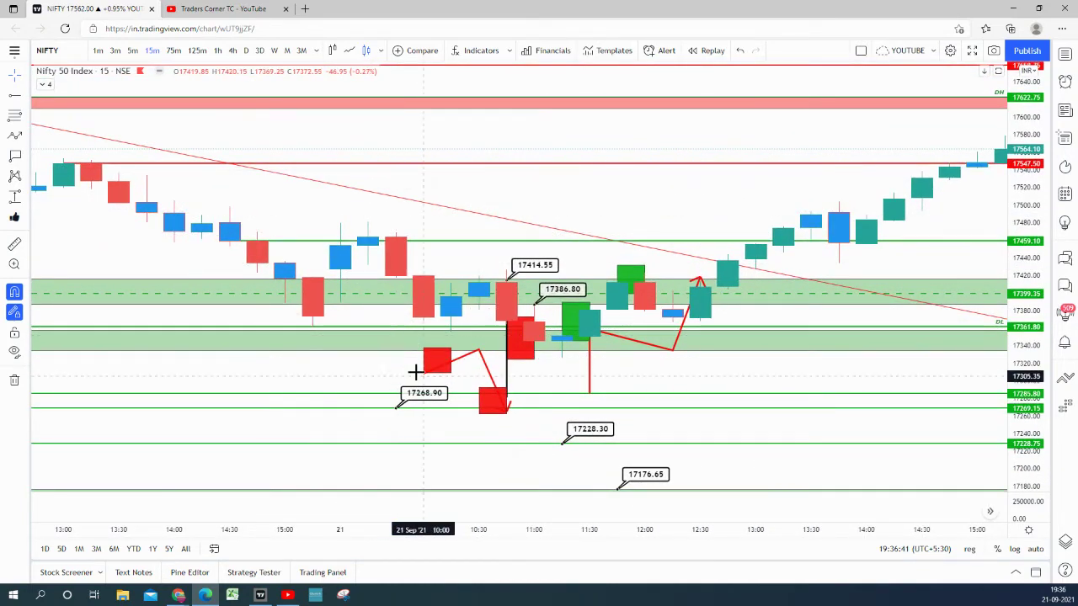
click(431, 376)
key(Delete)
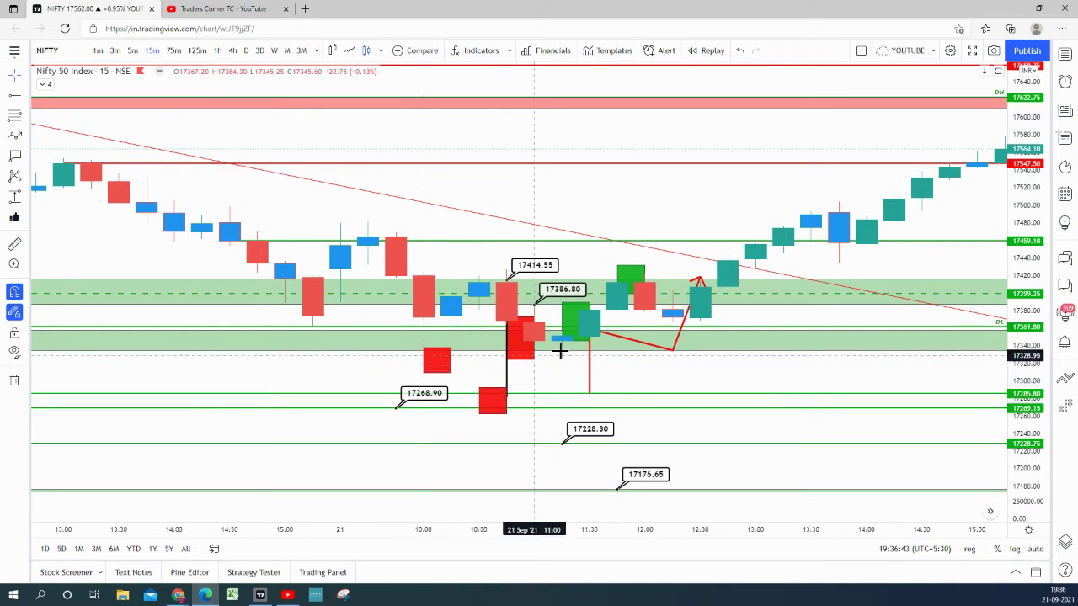
Delete the three remaining red projection boxes drawn below the morning candles of 21 September
click(520, 341)
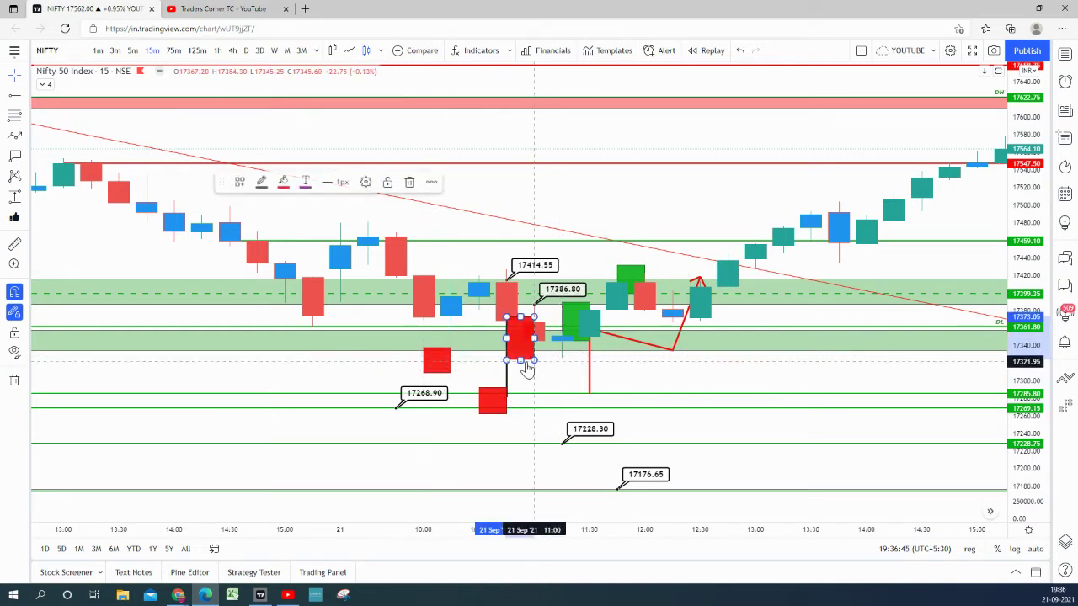
key(Delete)
click(445, 369)
key(Delete)
click(492, 398)
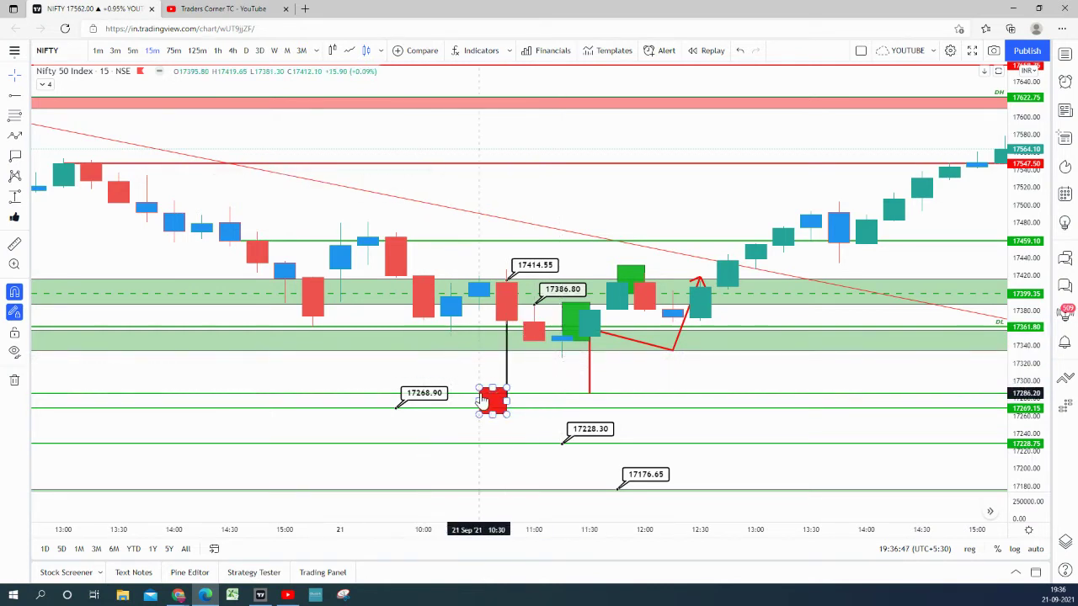
key(Delete)
Delete the red arrow path rising to the 12:30 candle and the 17386.80 price label
click(590, 364)
key(Delete)
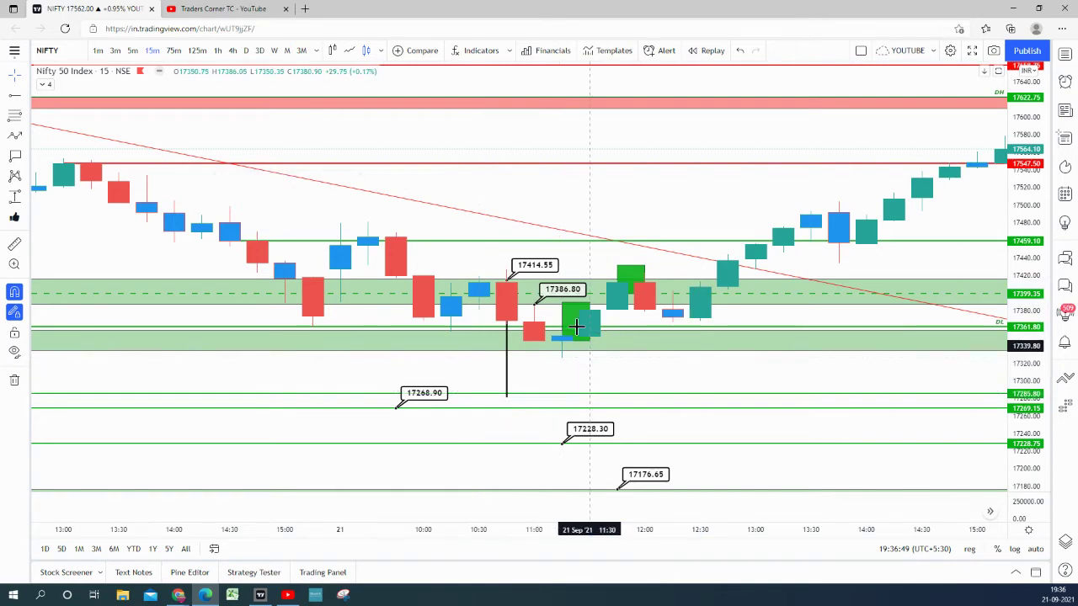
click(571, 291)
key(Delete)
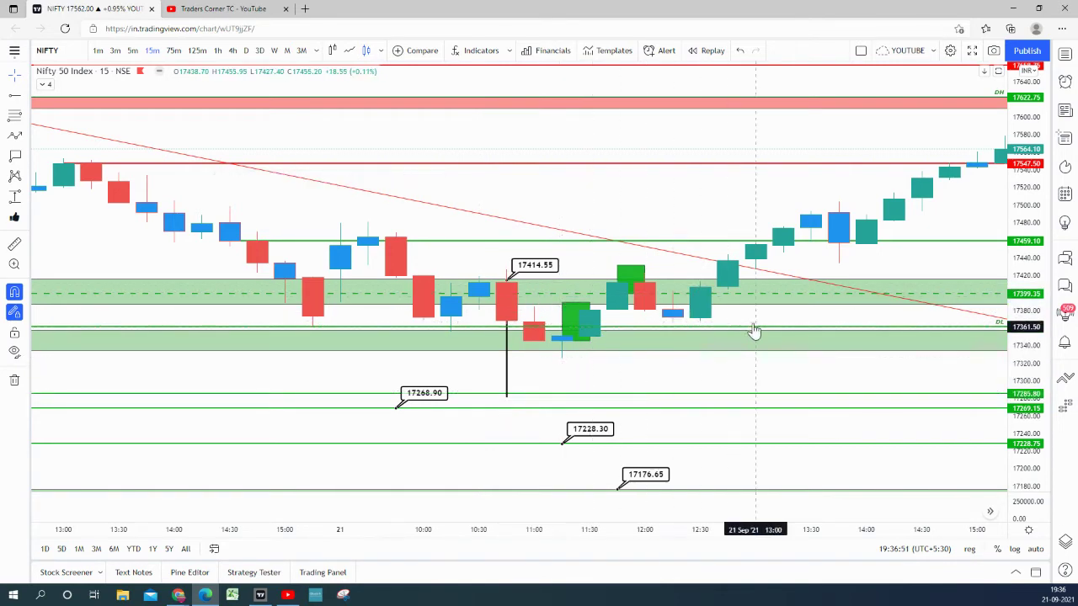
Delete the two green projection boxes drawn around the 11:15 to 12:00 candles of 21 September
scroll(760, 327, down, 2)
drag(834, 365, 673, 358)
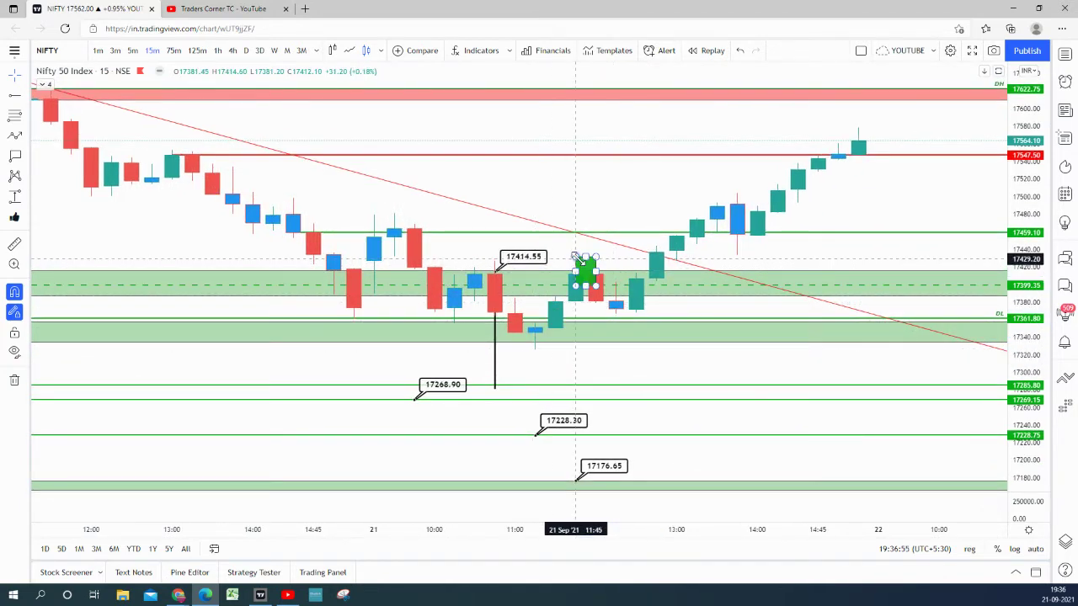
drag(580, 255, 714, 255)
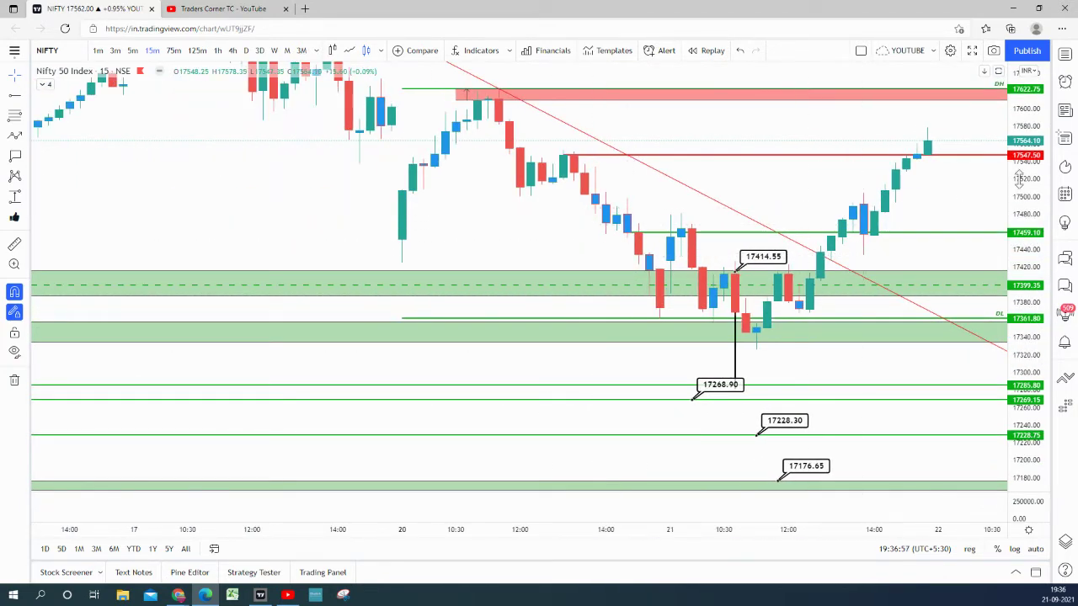
Delete the black vertical line running down from the 10:45 candle of 21 September
drag(825, 209, 578, 241)
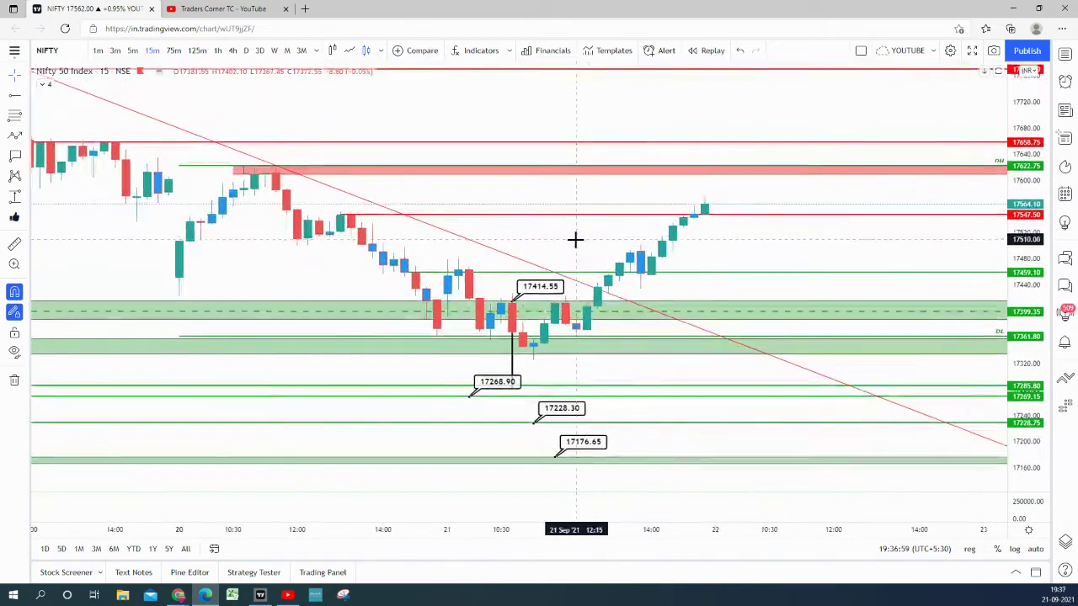
scroll(741, 257, down, 3)
drag(1013, 187, 808, 258)
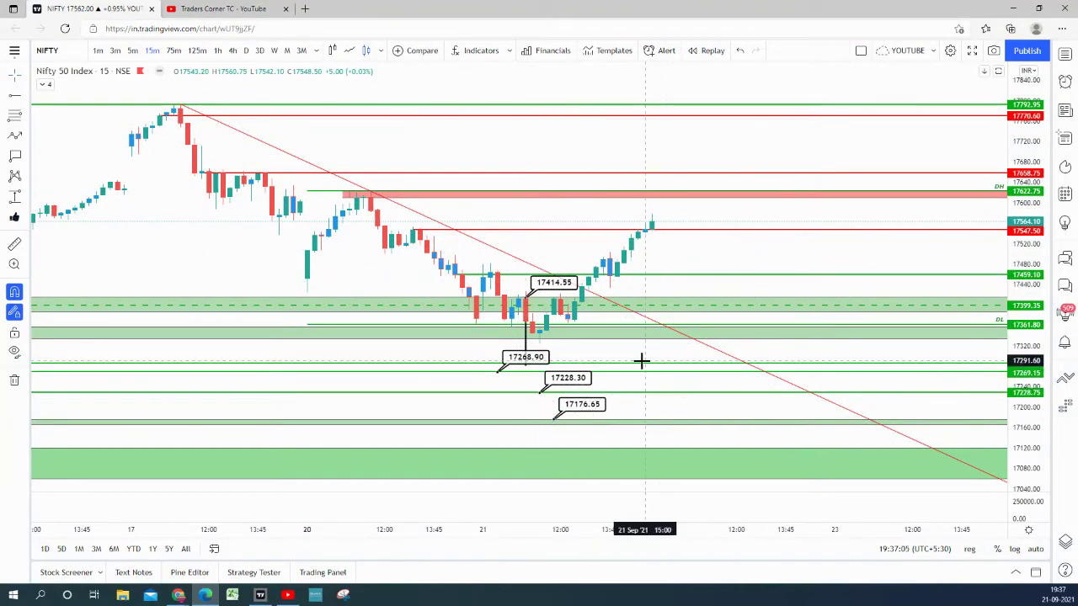
scroll(636, 360, down, 4)
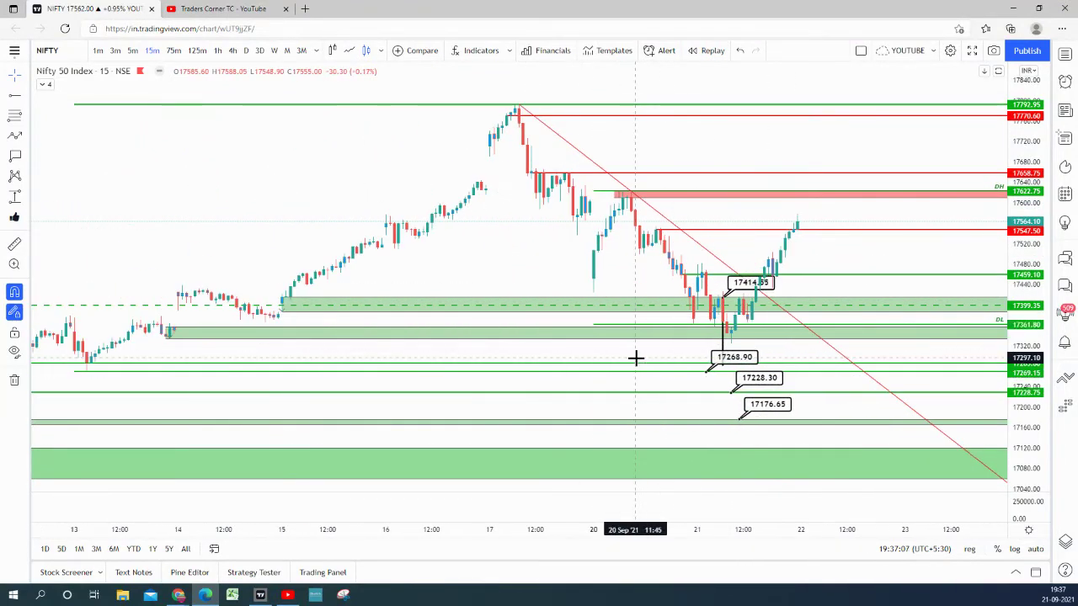
scroll(636, 358, right, 5)
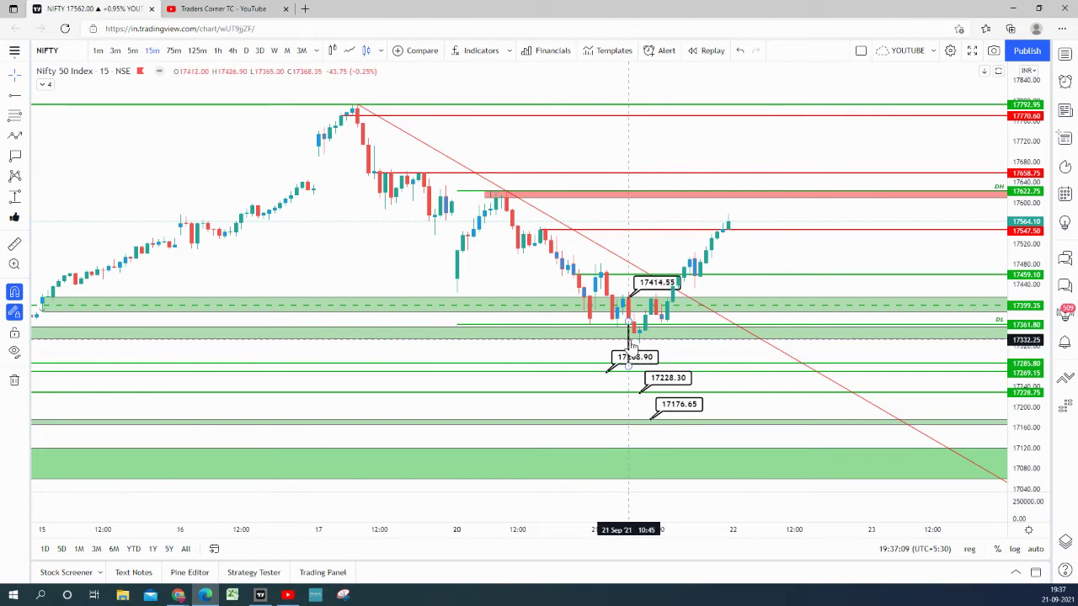
click(632, 346)
click(640, 337)
scroll(741, 299, right, 7)
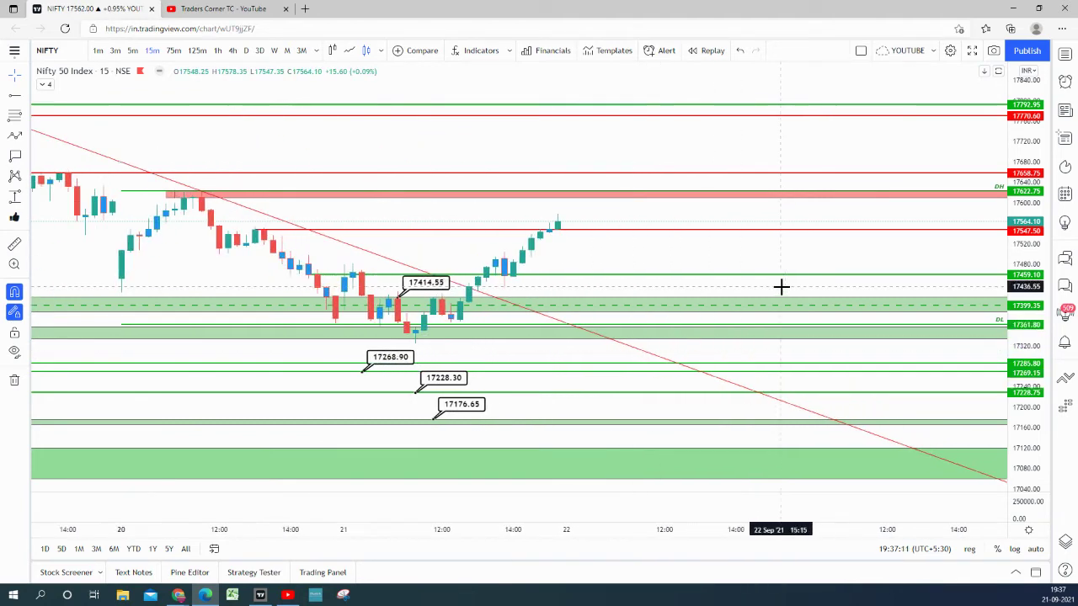
Switch the Nifty 50 chart to the 5-minute interval and bring the 17 September decline into view
drag(648, 250, 837, 274)
drag(1023, 382, 1023, 280)
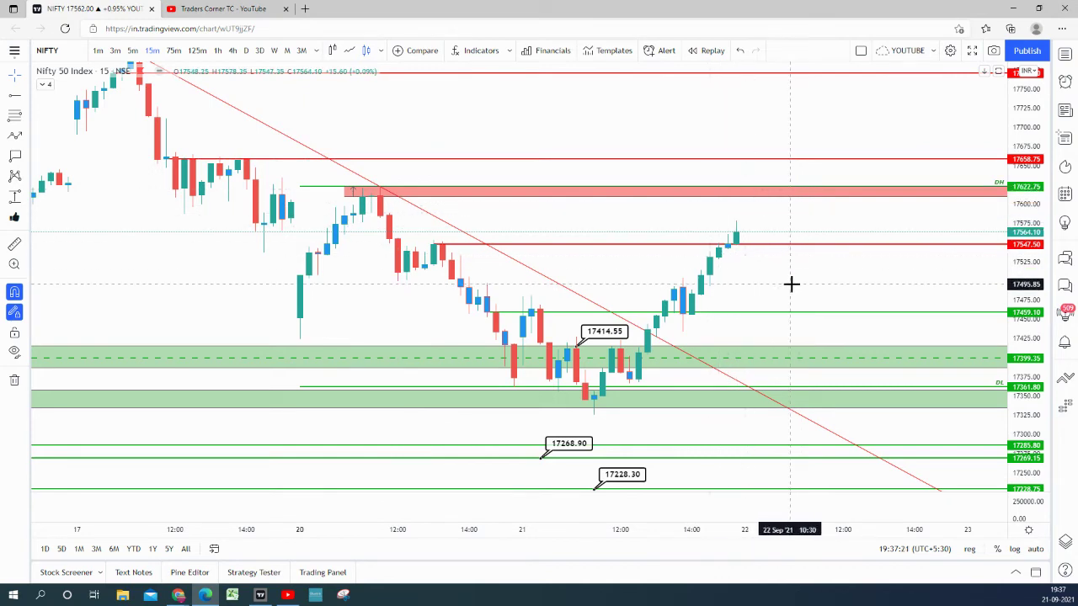
drag(789, 284, 734, 285)
scroll(734, 287, down, 2)
scroll(830, 261, down, 2)
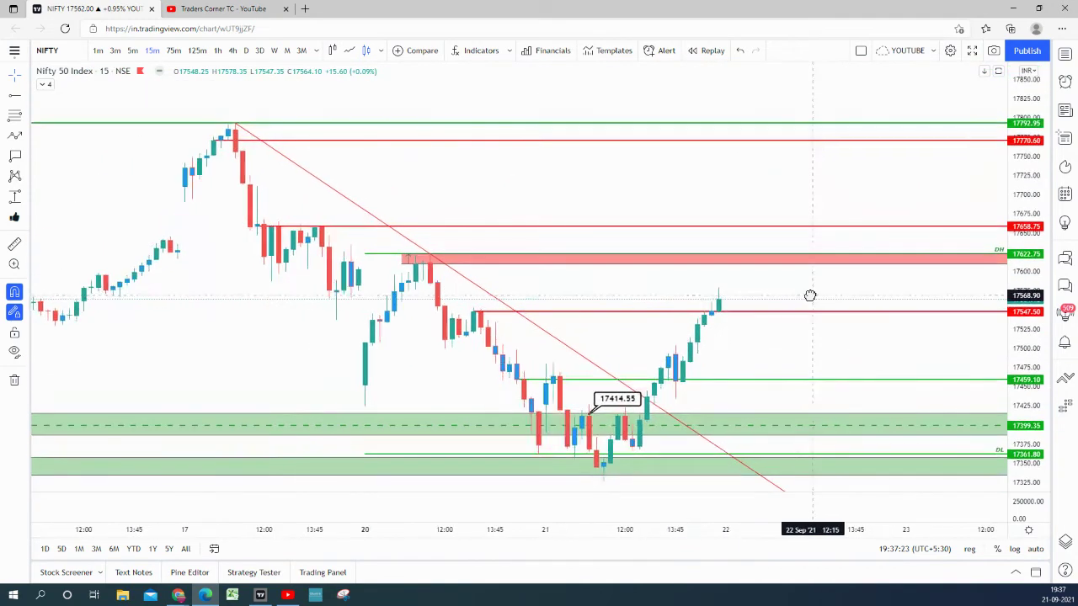
click(132, 51)
drag(279, 140, 731, 141)
scroll(907, 170, up, 2)
Add horizontal rays at 17682.50, 17713.25 and 17756.05 starting from the 17 September decline
click(17, 98)
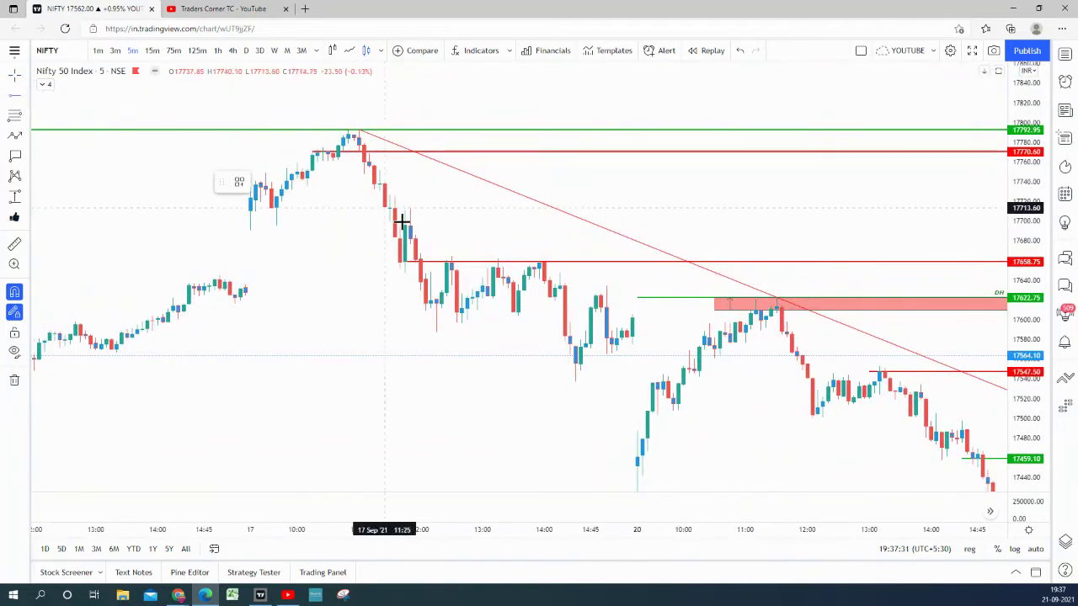
click(410, 239)
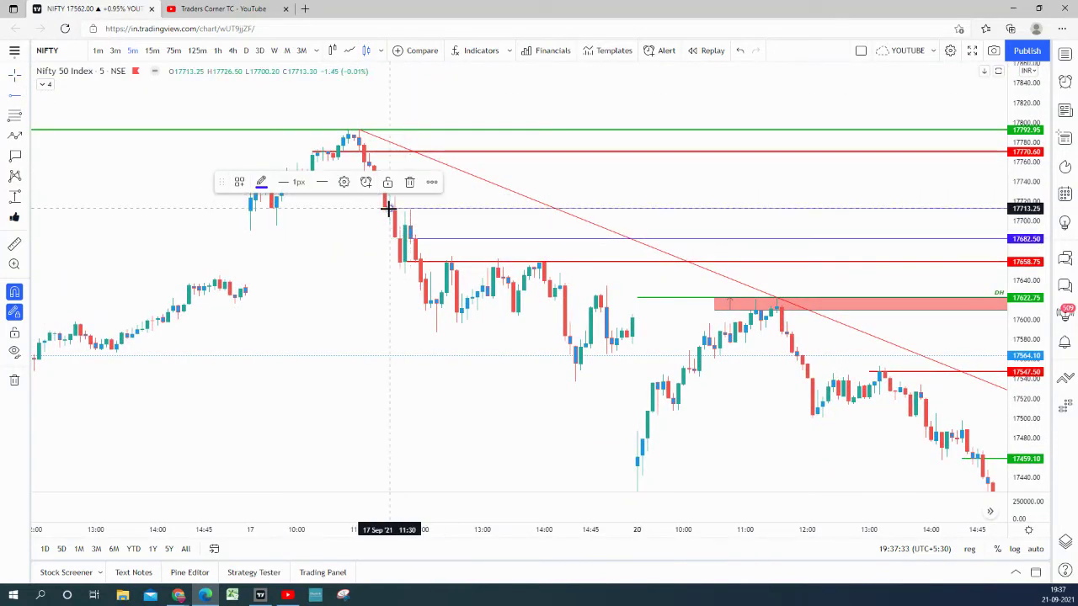
click(484, 169)
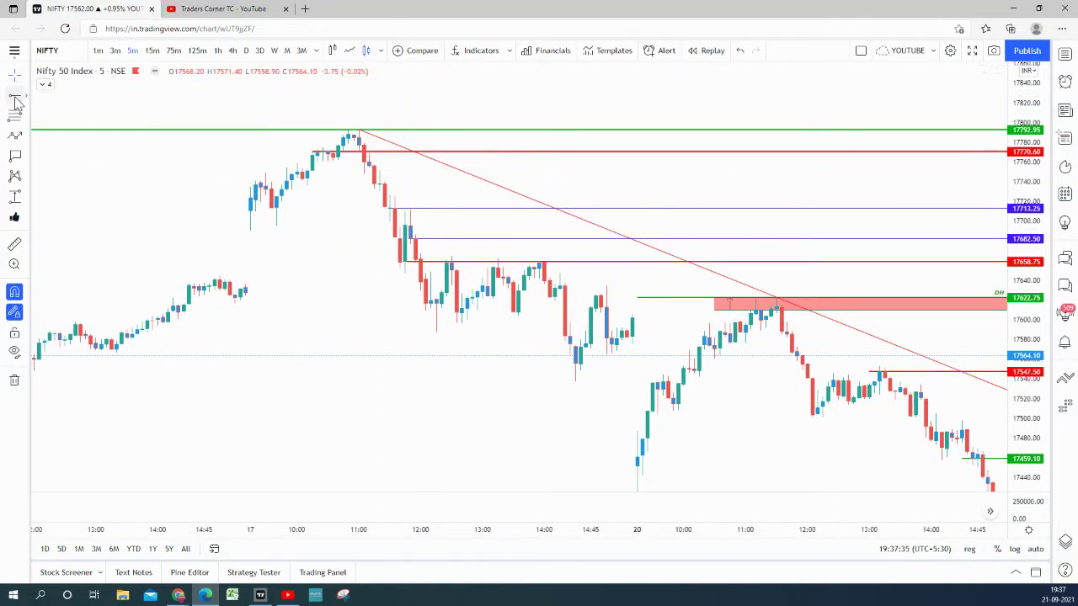
click(370, 166)
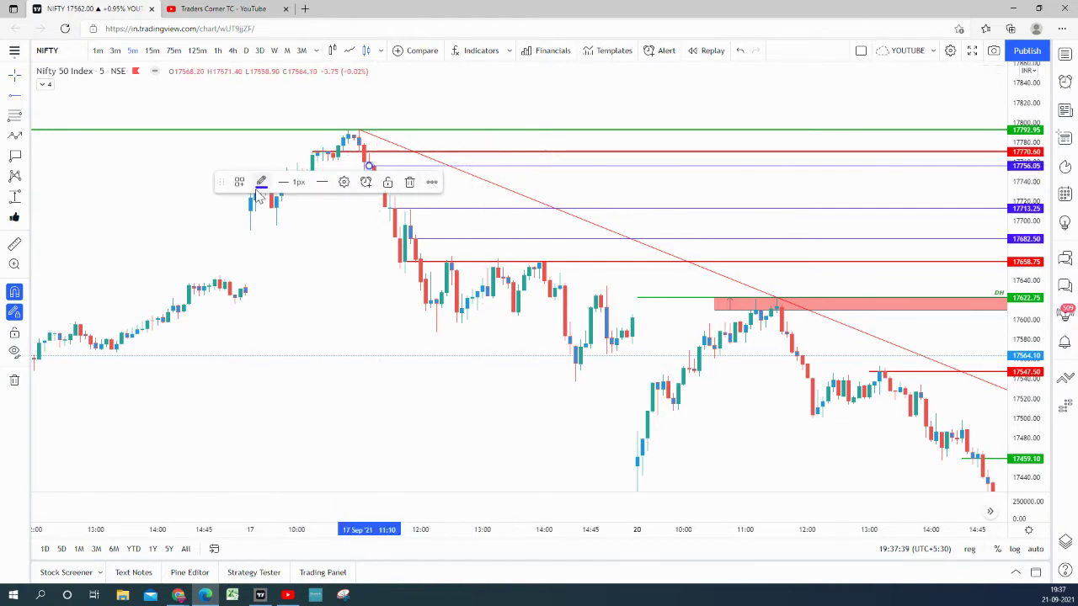
click(784, 184)
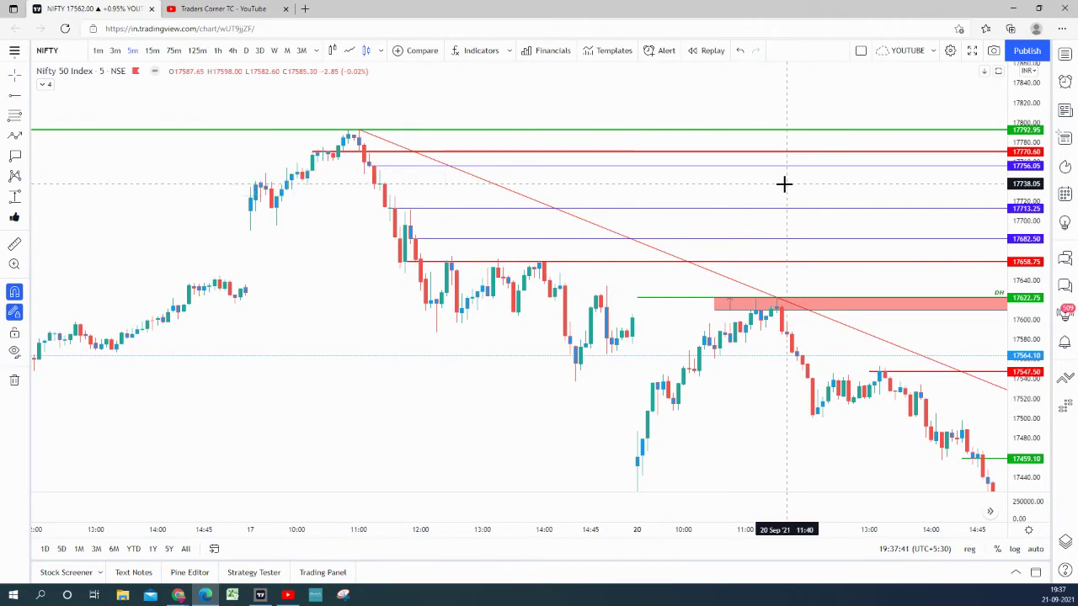
Return the chart to the 15-minute interval and delete the green zone around the dashed 17399.35 line, along with that line
drag(784, 184, 361, 101)
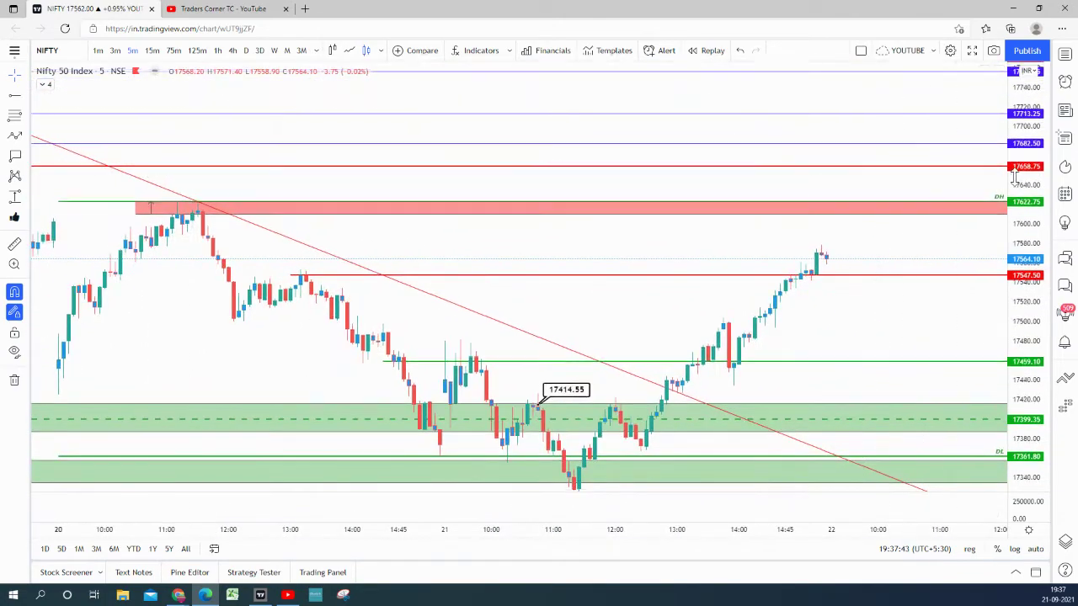
drag(929, 240, 811, 269)
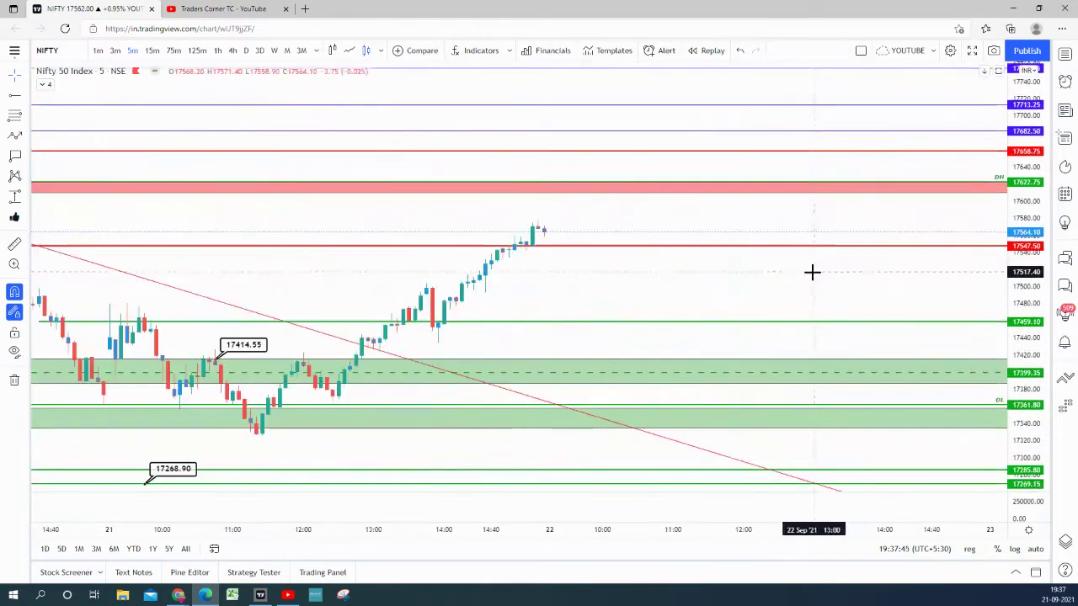
click(152, 51)
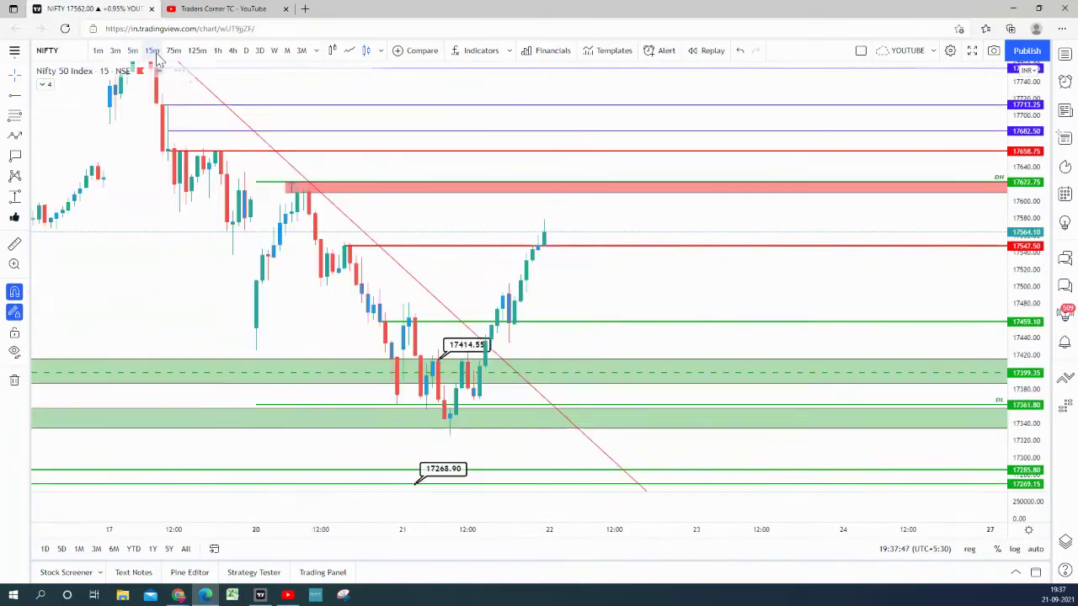
drag(632, 281, 885, 253)
scroll(889, 252, up, 3)
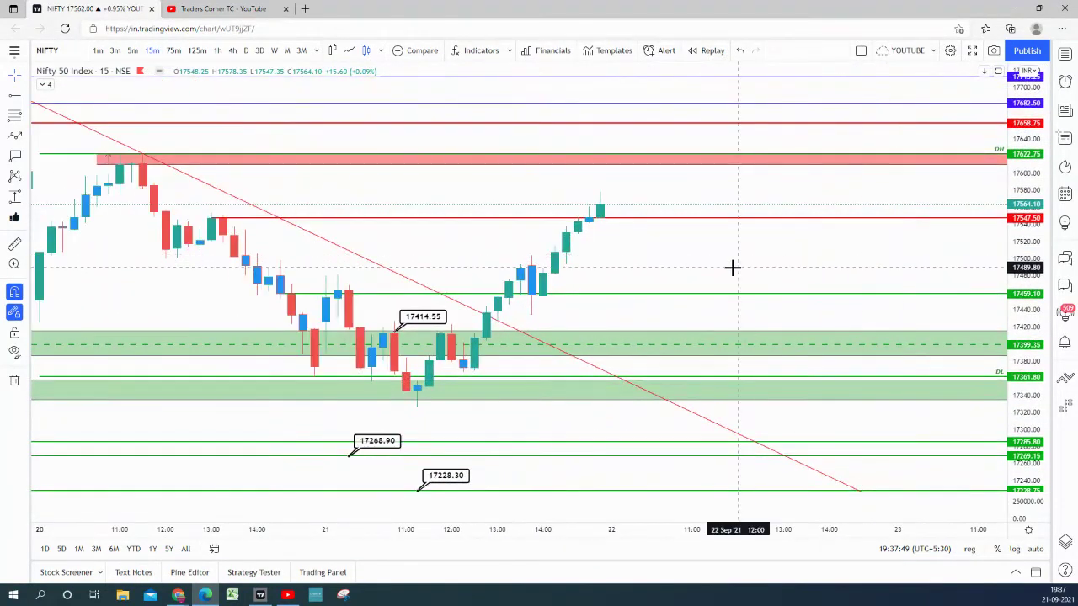
click(497, 362)
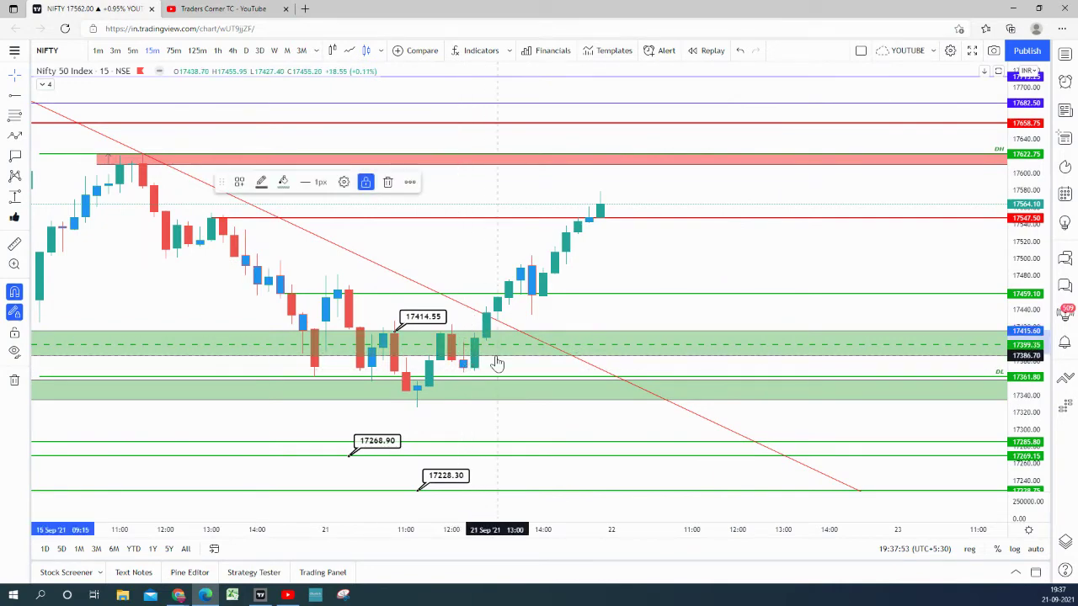
key(Delete)
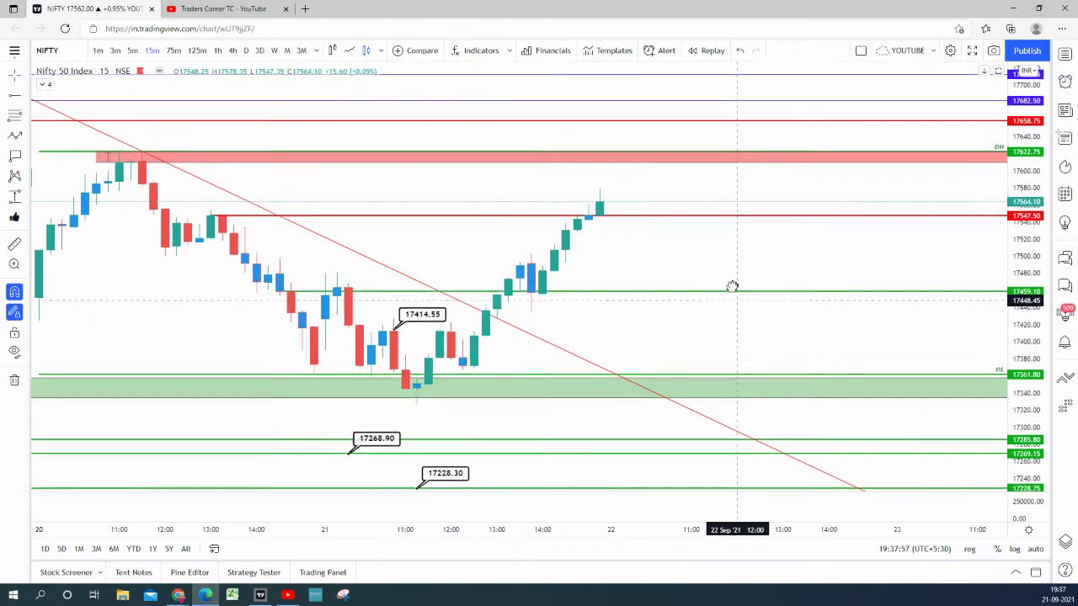
Draw a horizontal ray at 17381.55 from the 12:15 candle of 21 September
scroll(600, 381, down, 5)
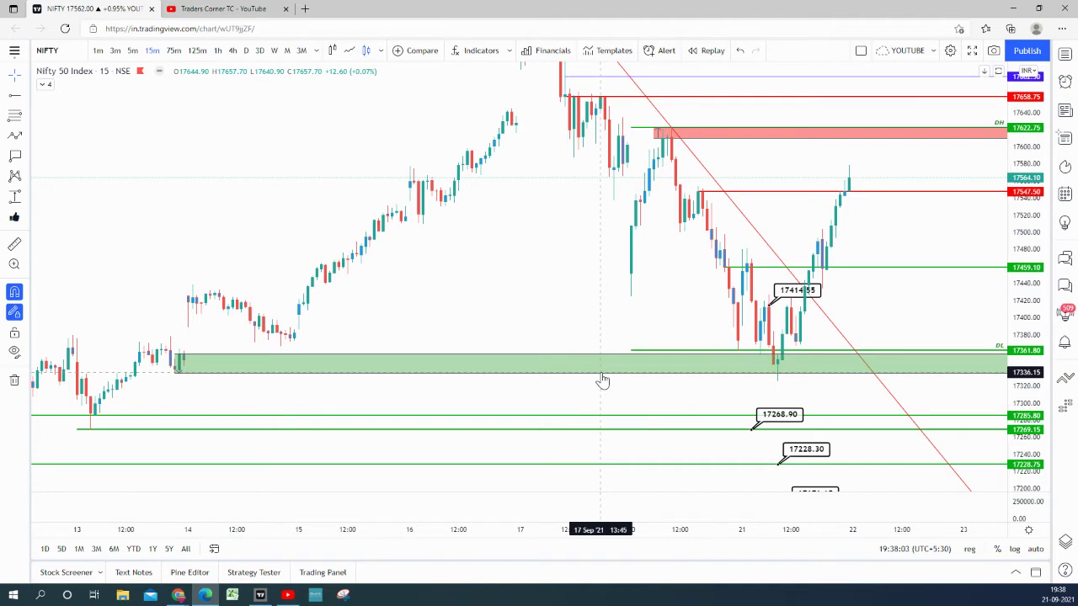
scroll(602, 380, up, 5)
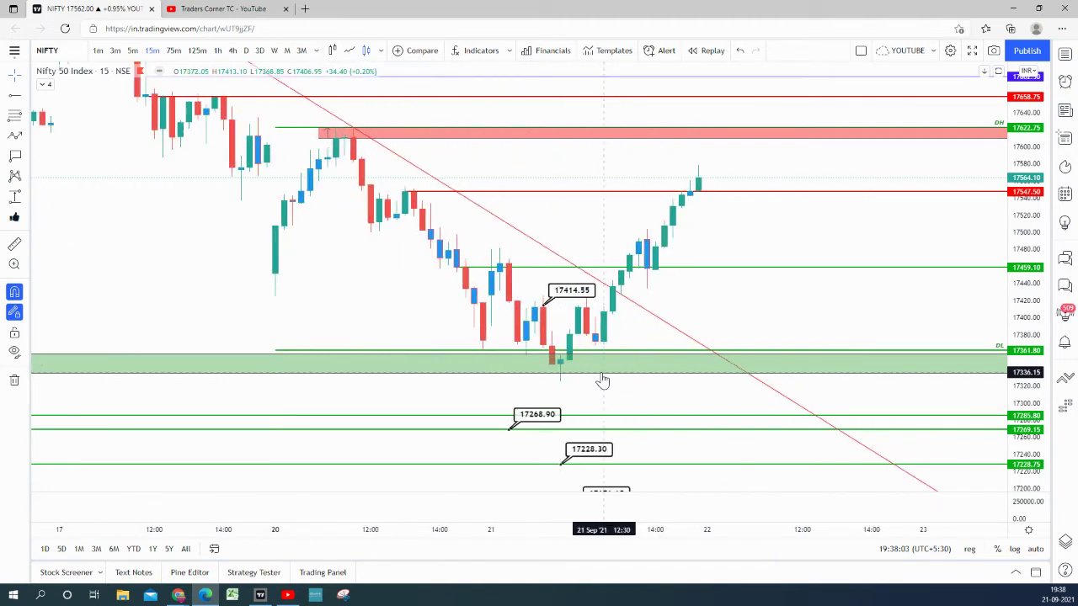
click(14, 96)
click(596, 334)
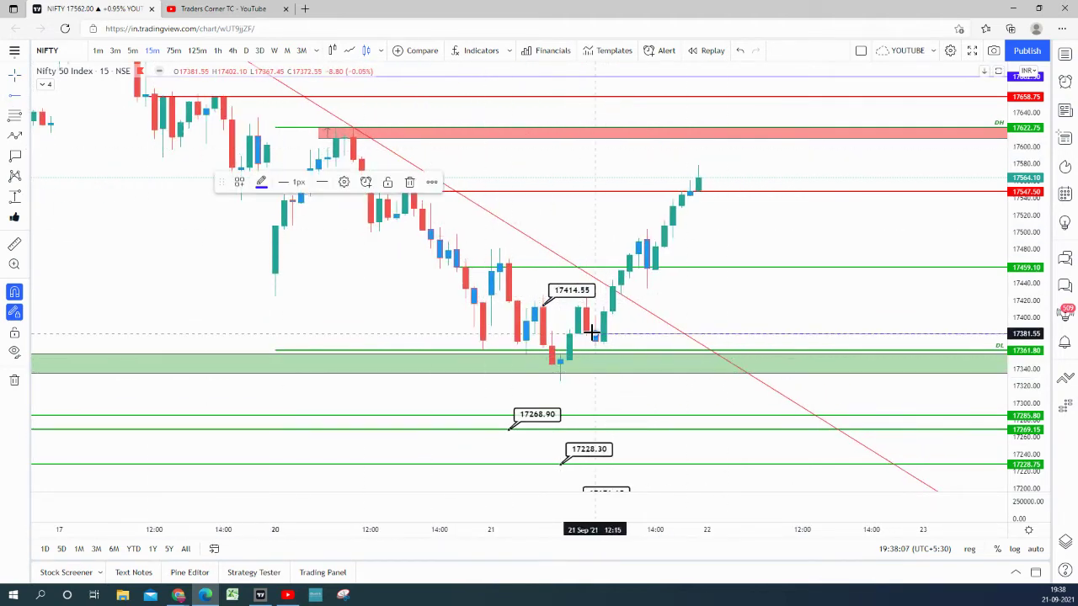
click(738, 302)
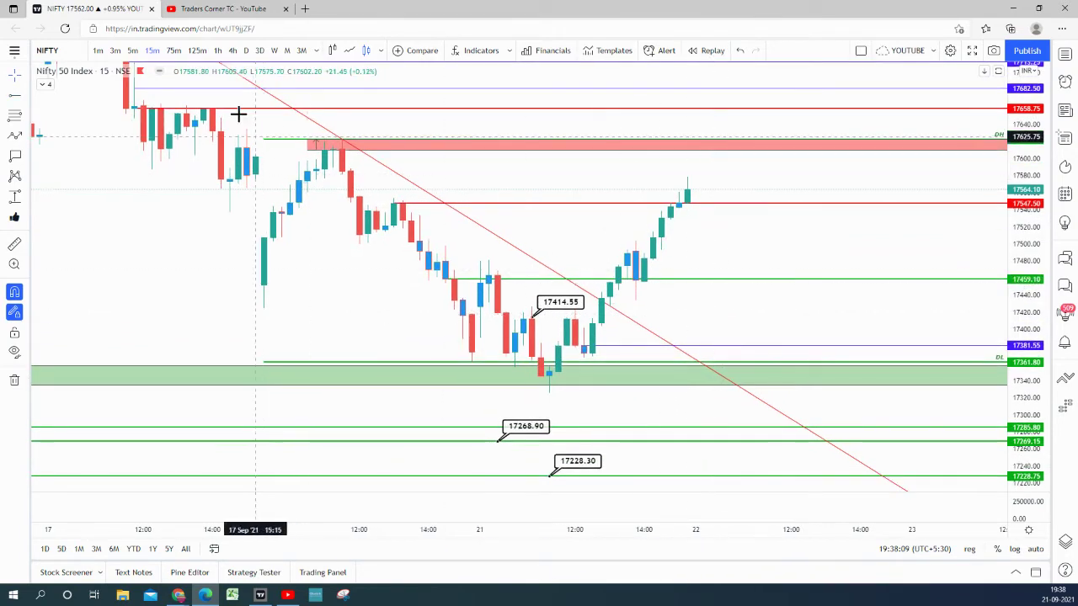
On the 5-minute interval, draw a horizontal ray at 17457.35 from the 13:55 candle and delete the green 17459.10 line
click(137, 50)
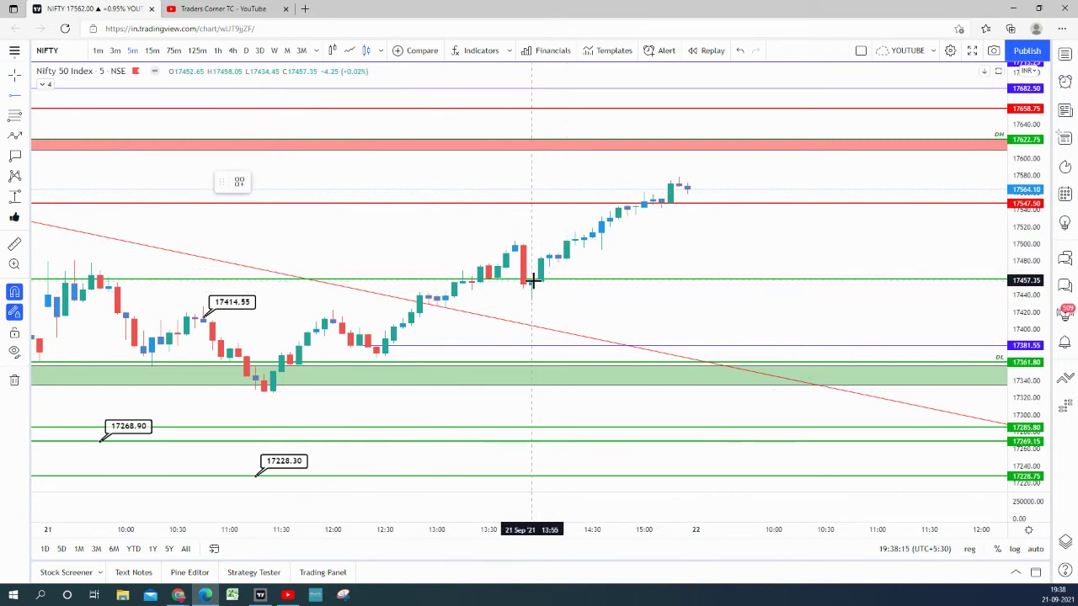
click(561, 274)
click(712, 240)
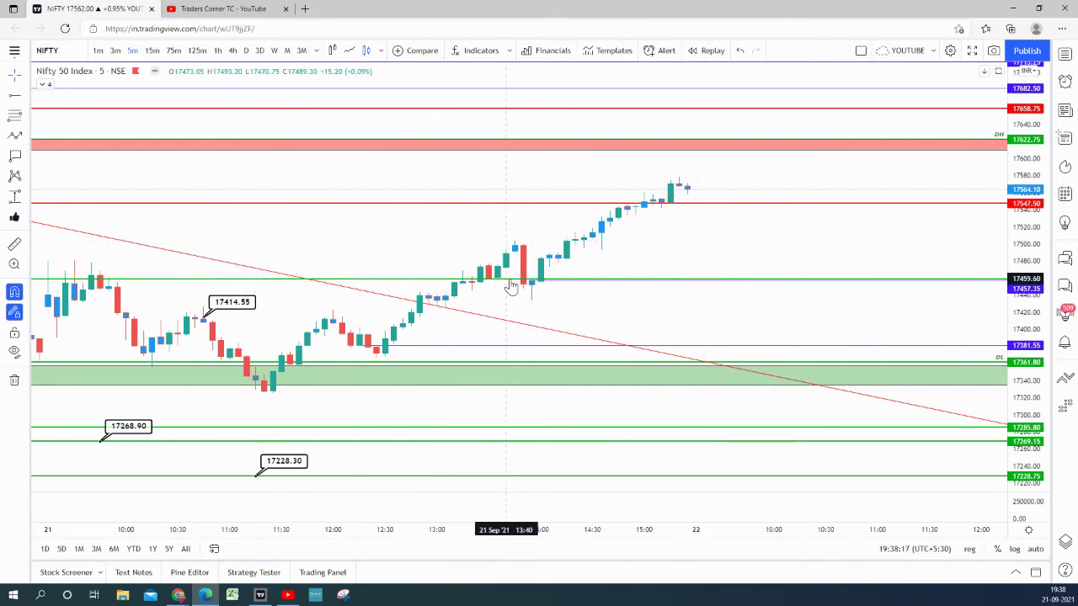
scroll(851, 239, down, 3)
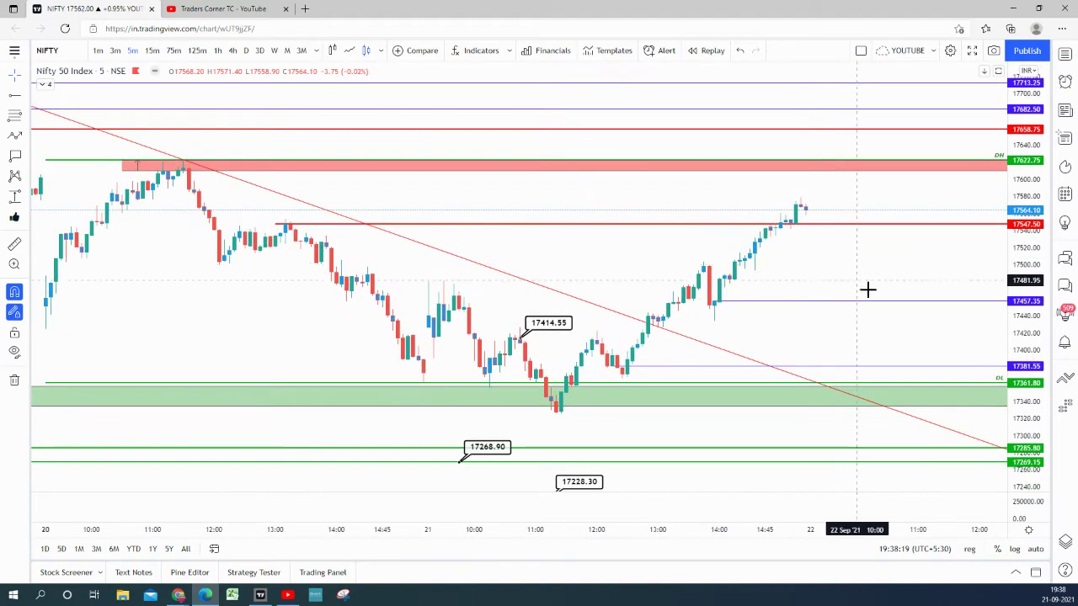
Return the chart to the 15-minute interval and delete the old price labels at 17414.55, 17268.90, 17228.30 and 17176.65
click(152, 51)
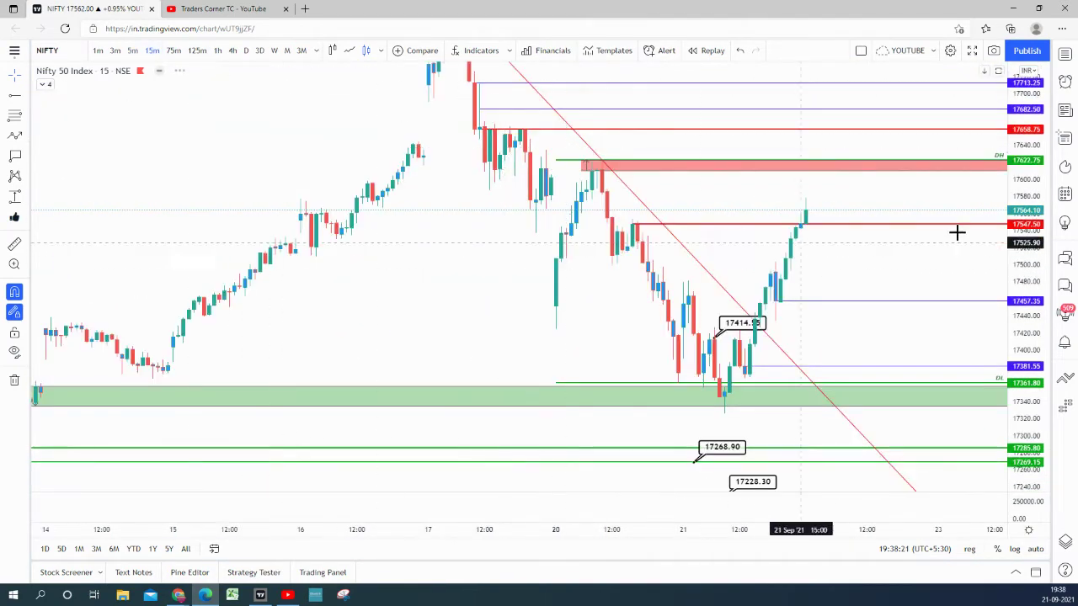
scroll(943, 265, up, 3)
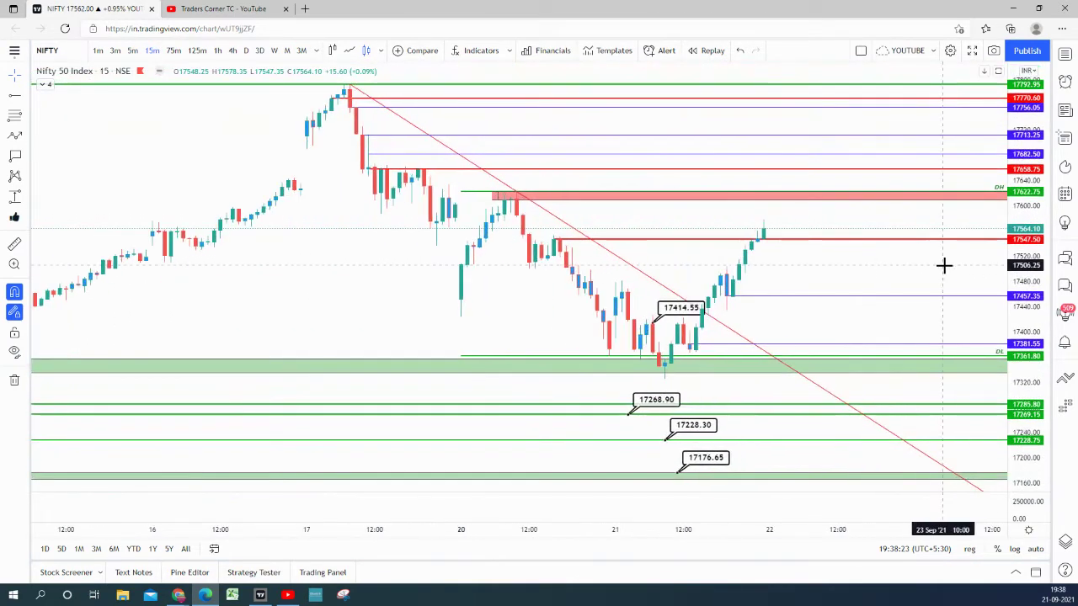
drag(898, 265, 813, 281)
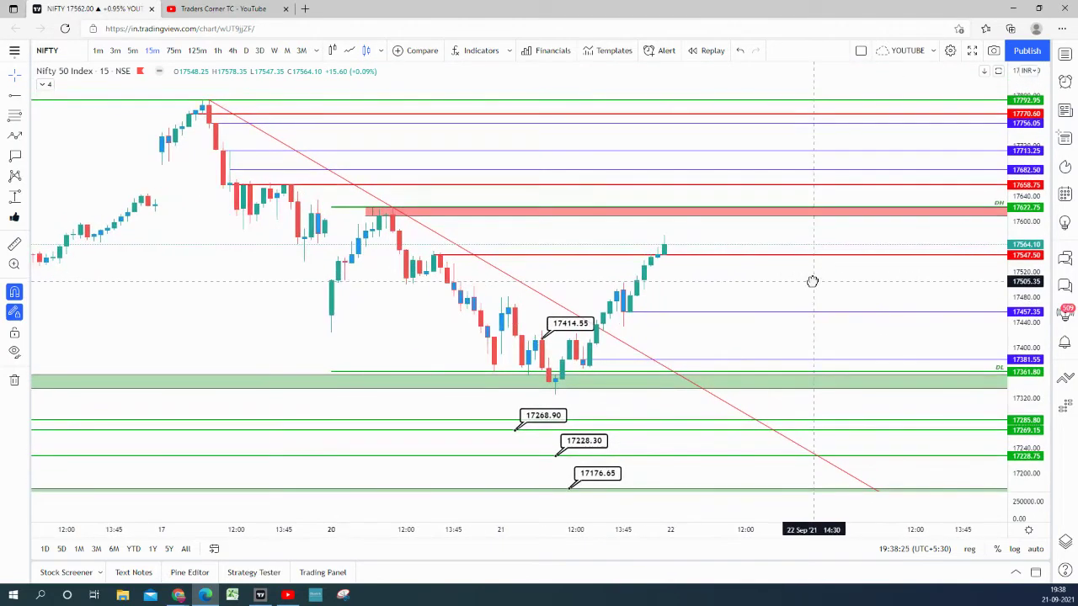
scroll(744, 272, right, 5)
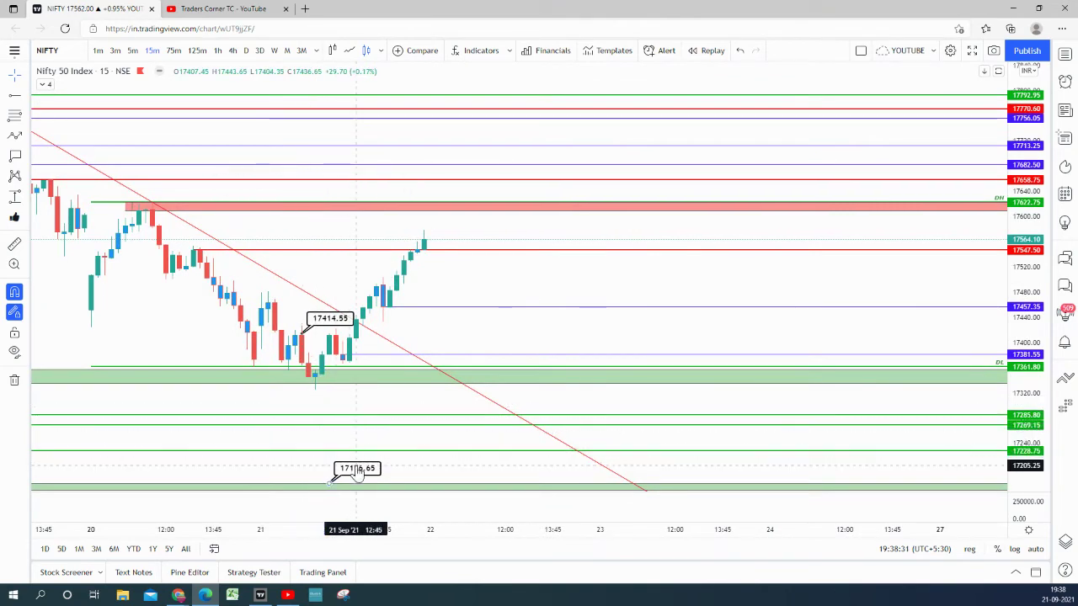
scroll(687, 290, down, 3)
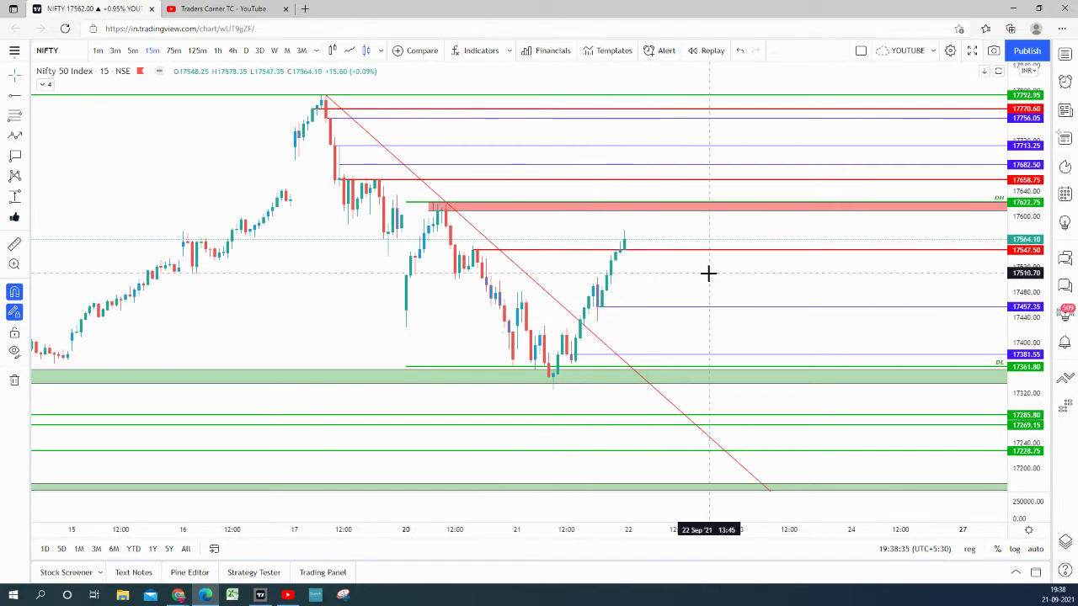
drag(708, 273, 686, 316)
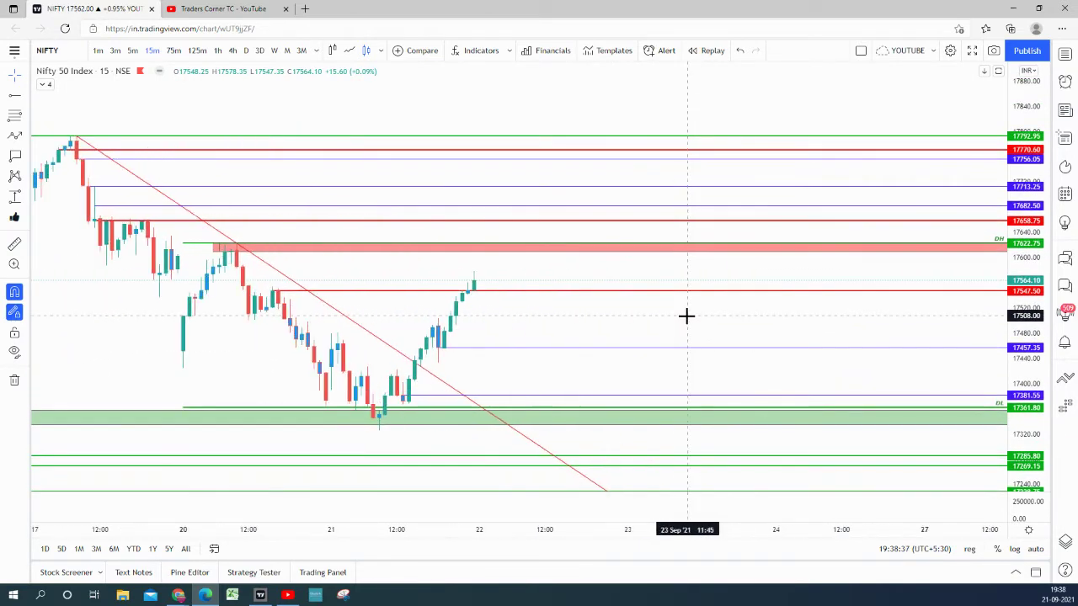
Place price labels at 17609.55, 17456.35, 17382.45, 17659.40 and 17755.60 in one column on the 22 September 11:15 candle position
click(14, 156)
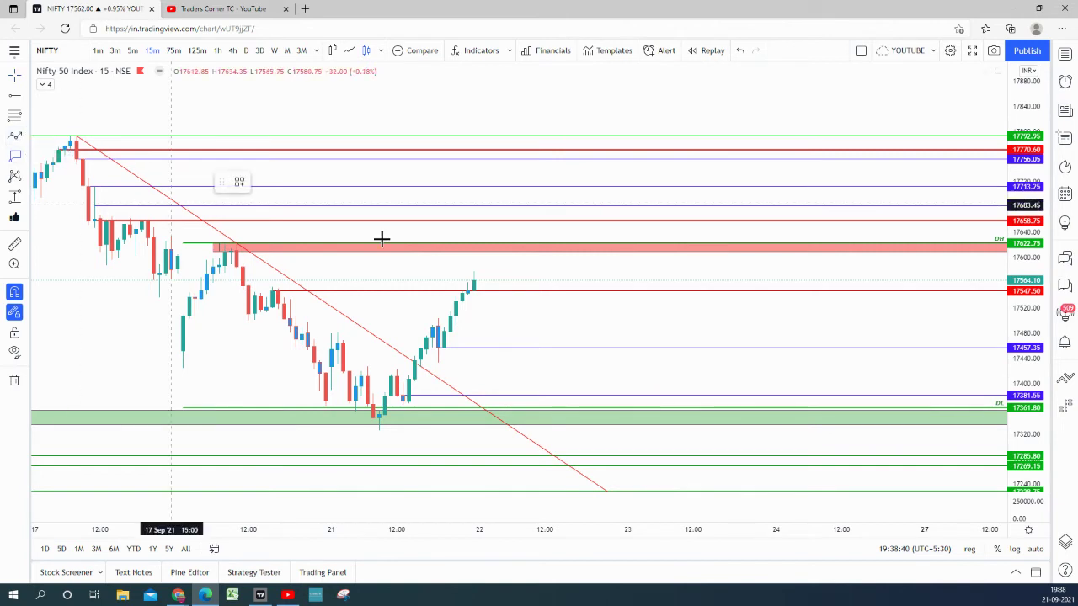
click(528, 252)
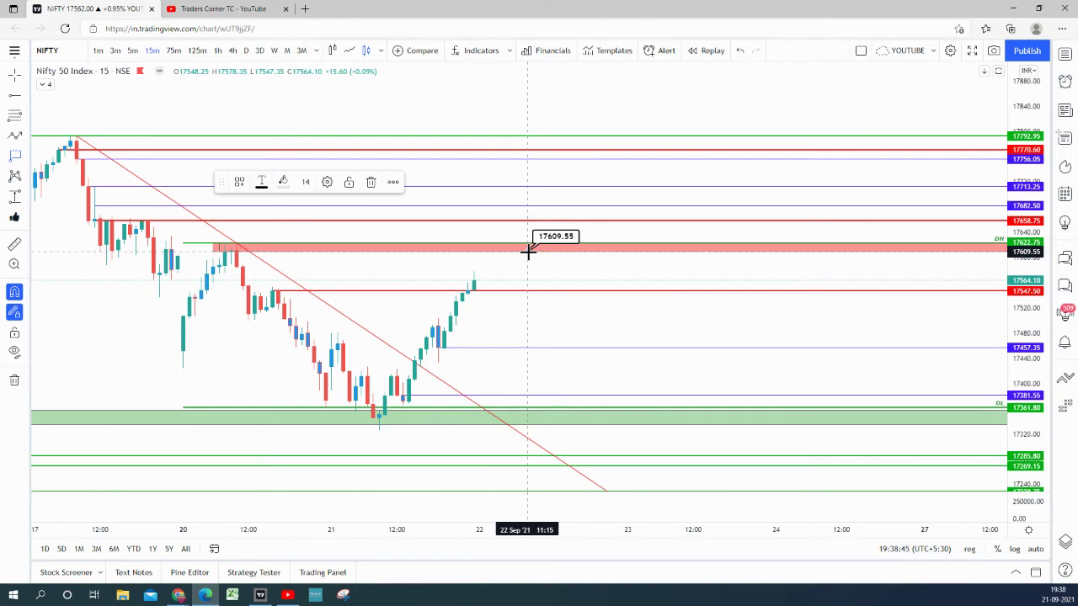
click(525, 347)
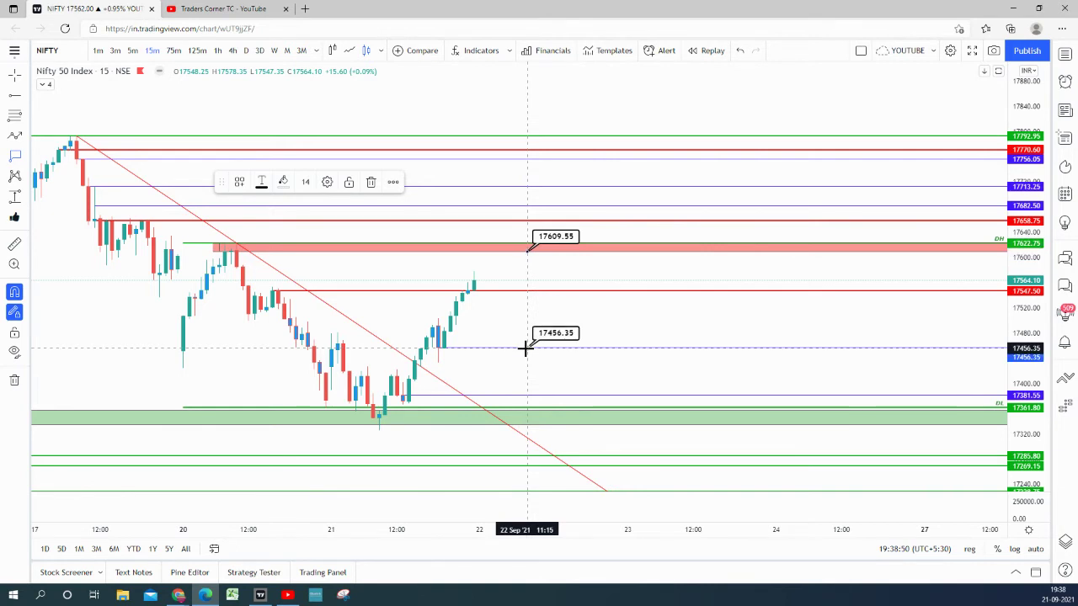
click(528, 395)
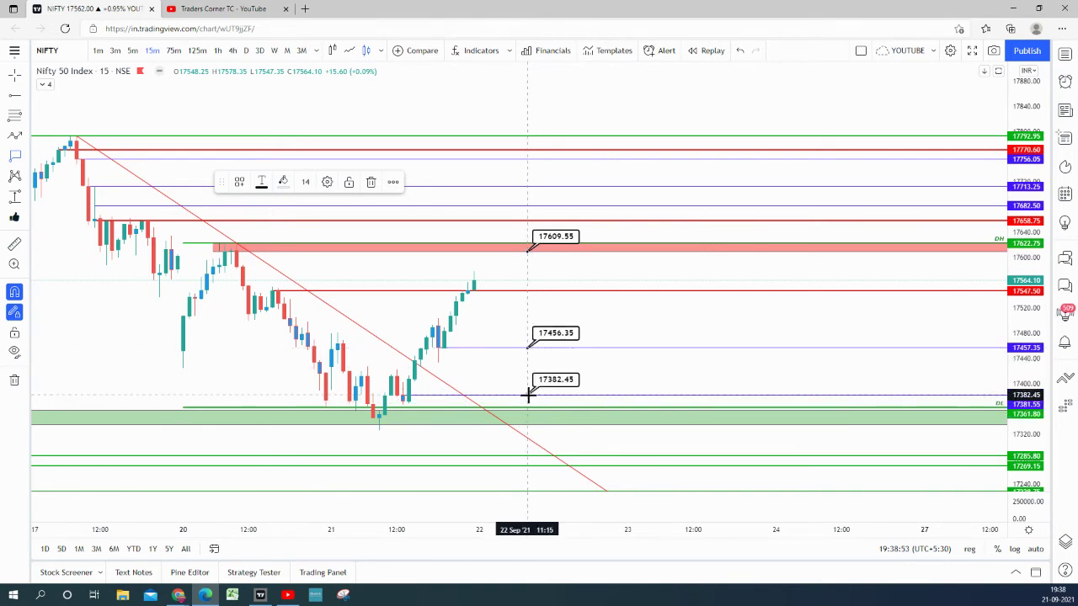
click(527, 220)
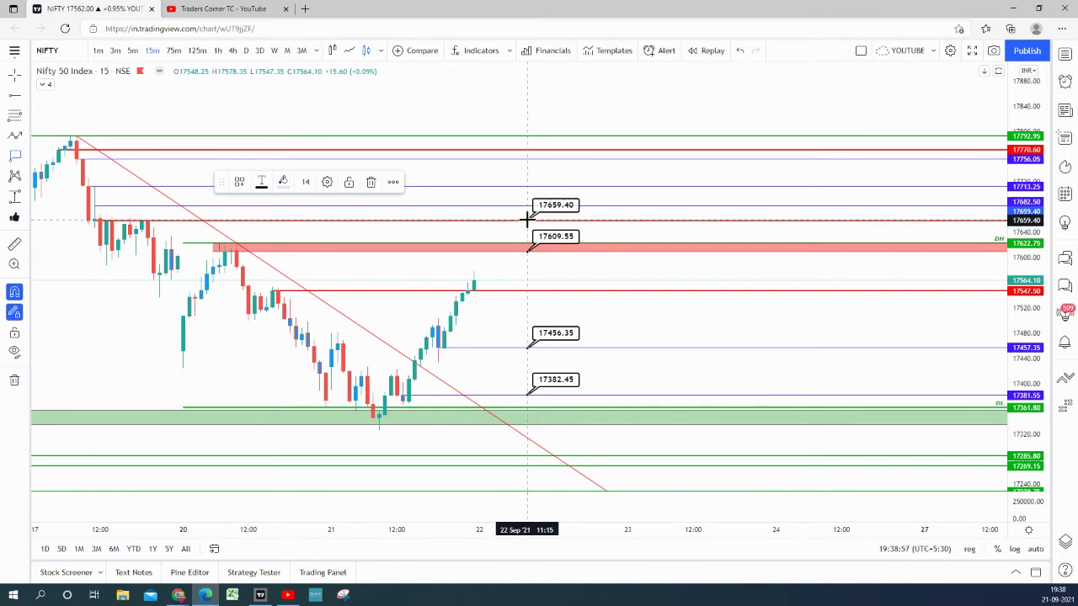
click(528, 159)
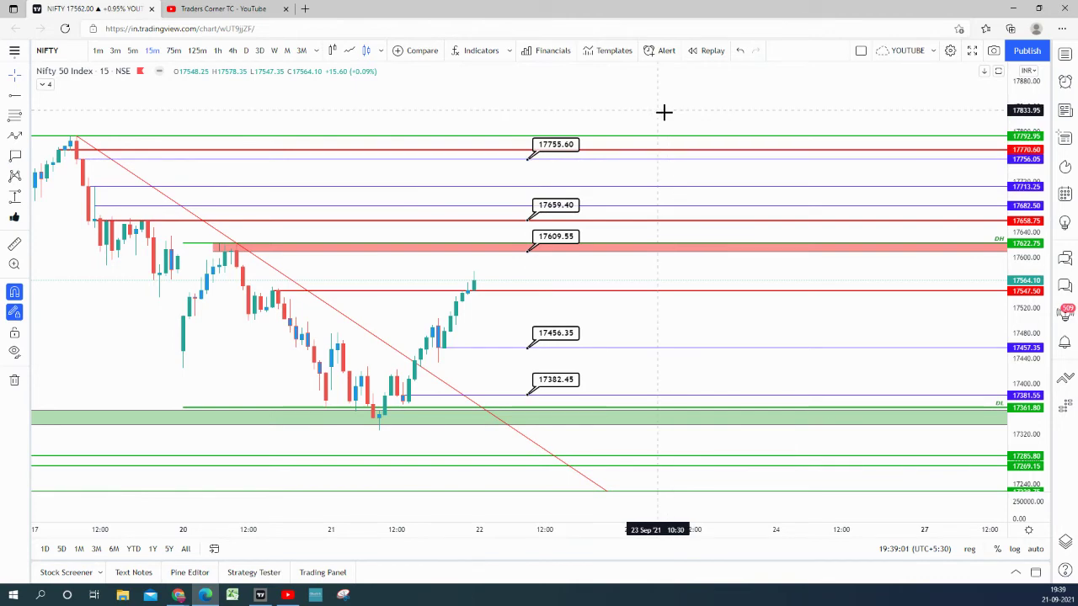
Draw a red path from about 17575 after the last candle, peaking twice in the red zone and falling to the 17547.50 line
drag(662, 113, 875, 128)
scroll(876, 128, up, 2)
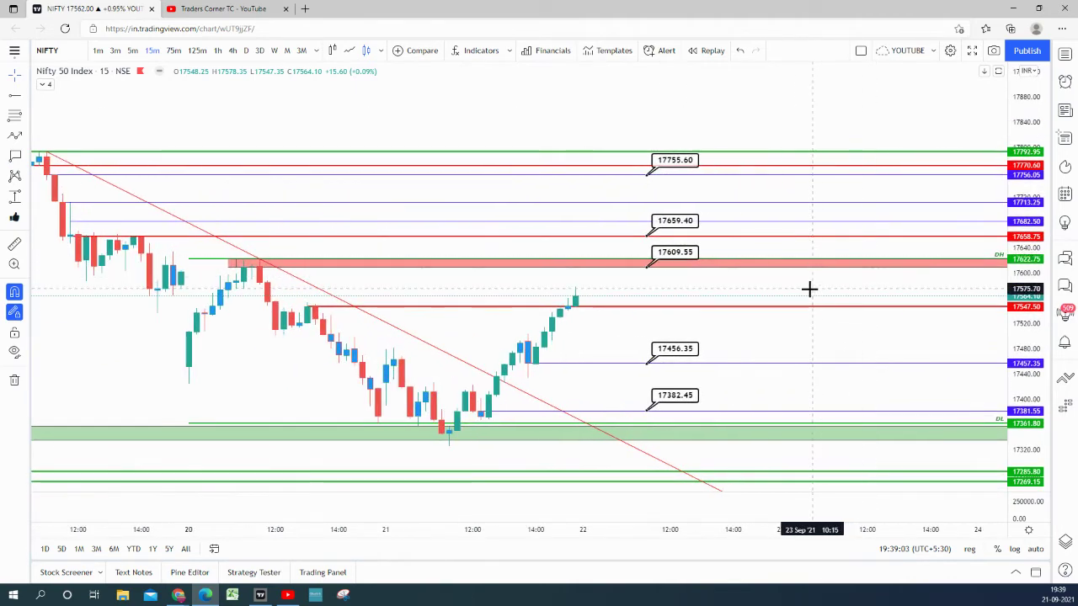
click(15, 135)
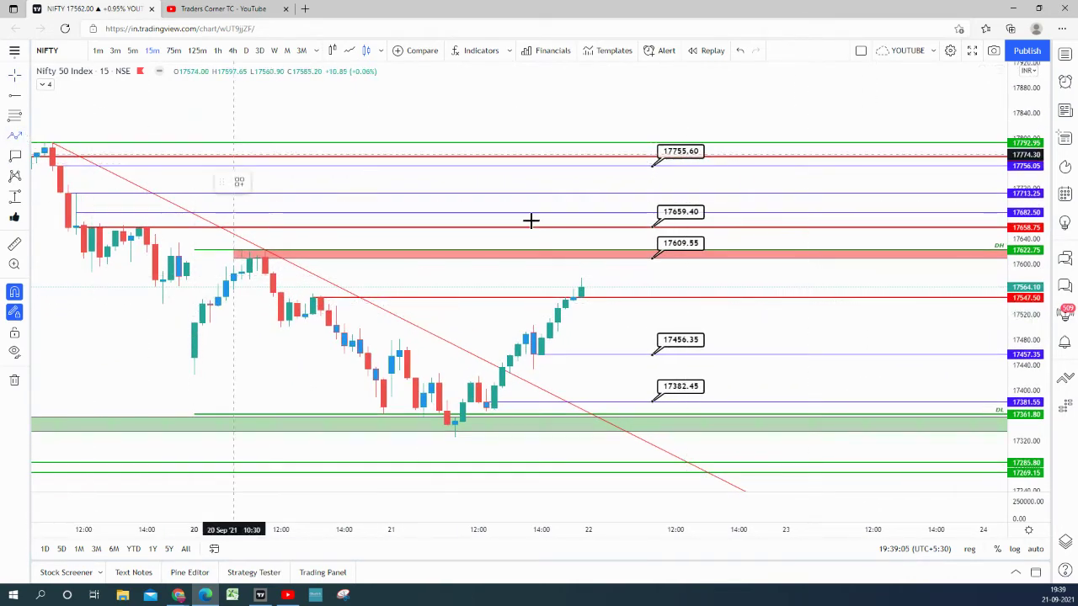
click(595, 280)
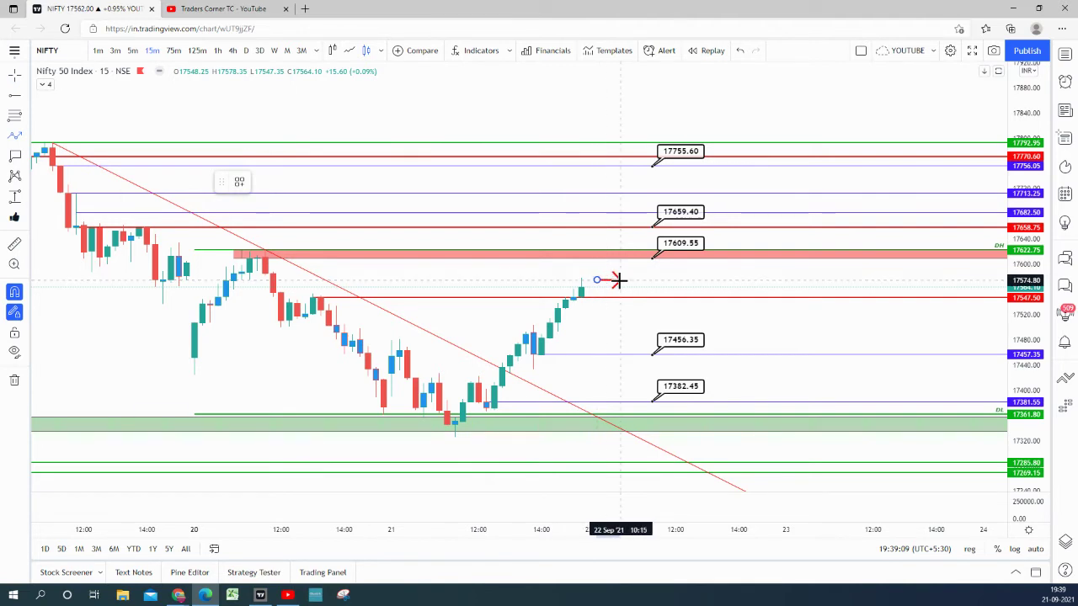
click(620, 280)
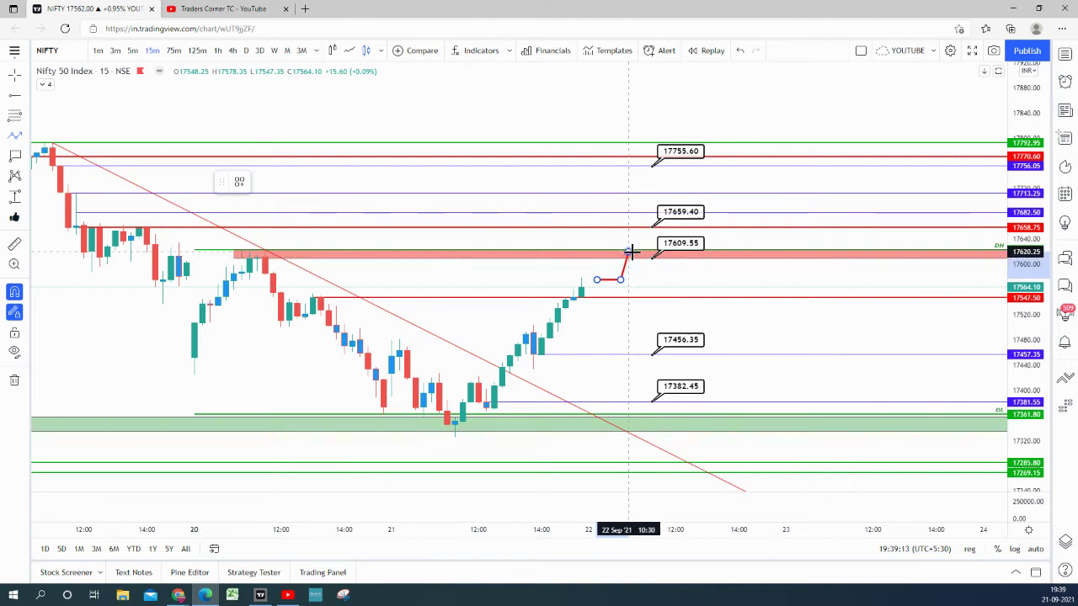
click(629, 251)
click(644, 276)
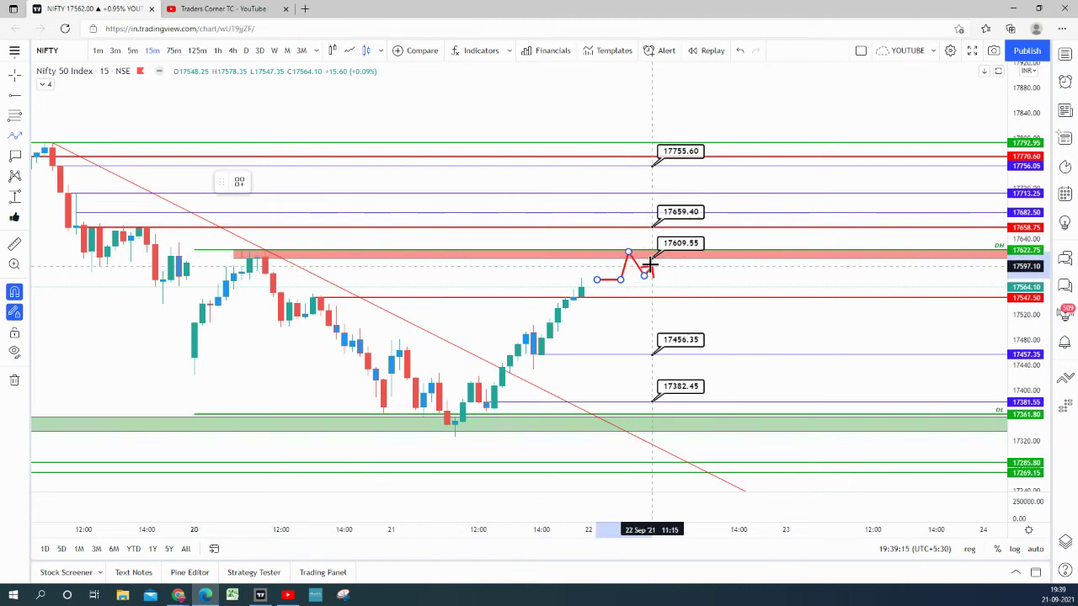
click(652, 256)
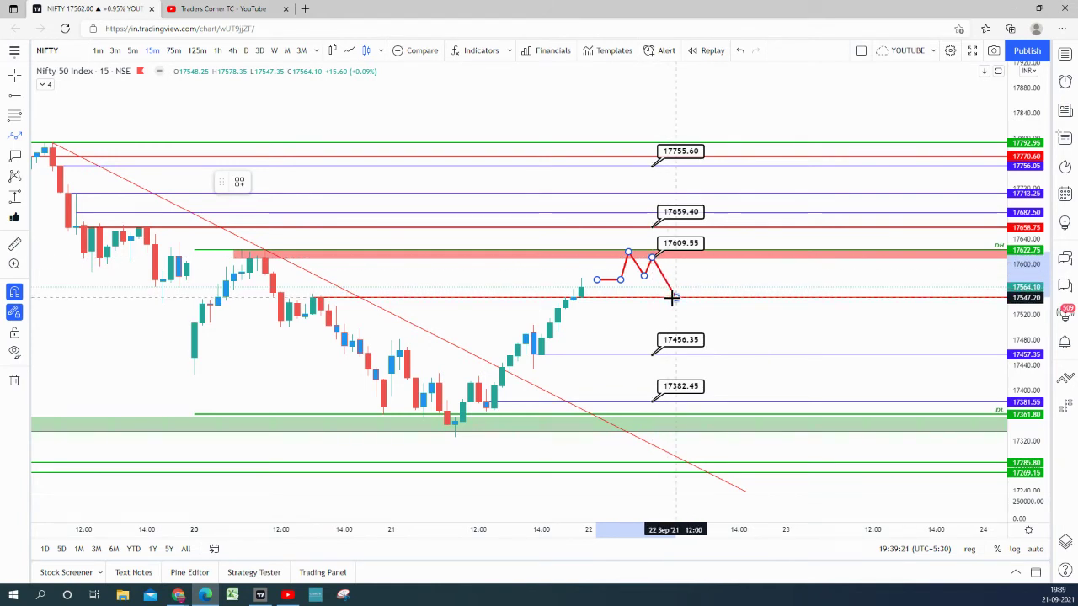
double_click(673, 297)
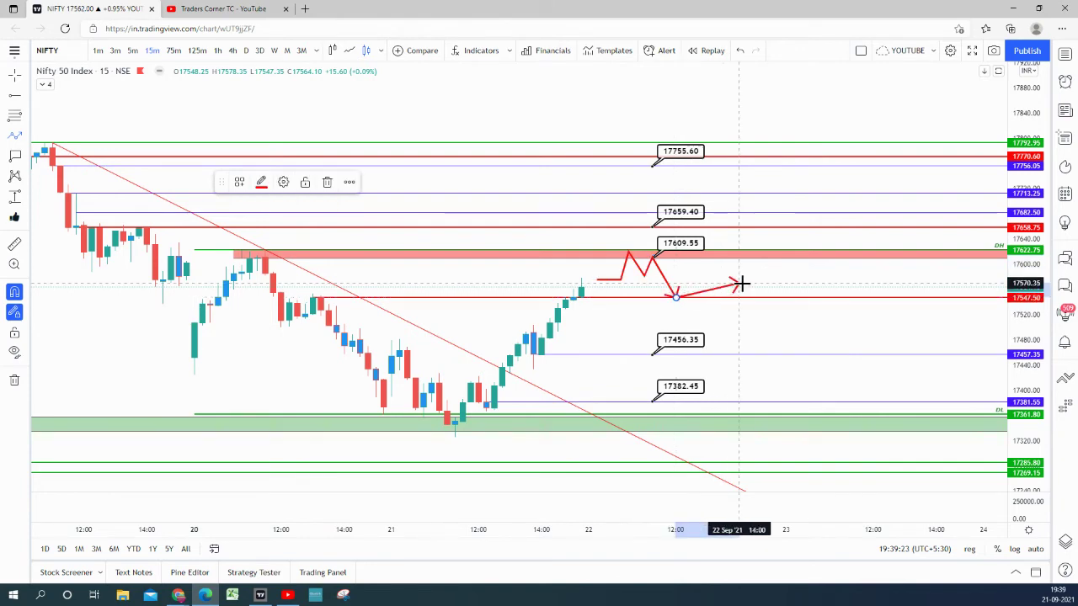
Draw a second path from the 17547.50 line, zigzagging through the red zone up to about 17658.50 and ending near 17622
drag(733, 284, 725, 285)
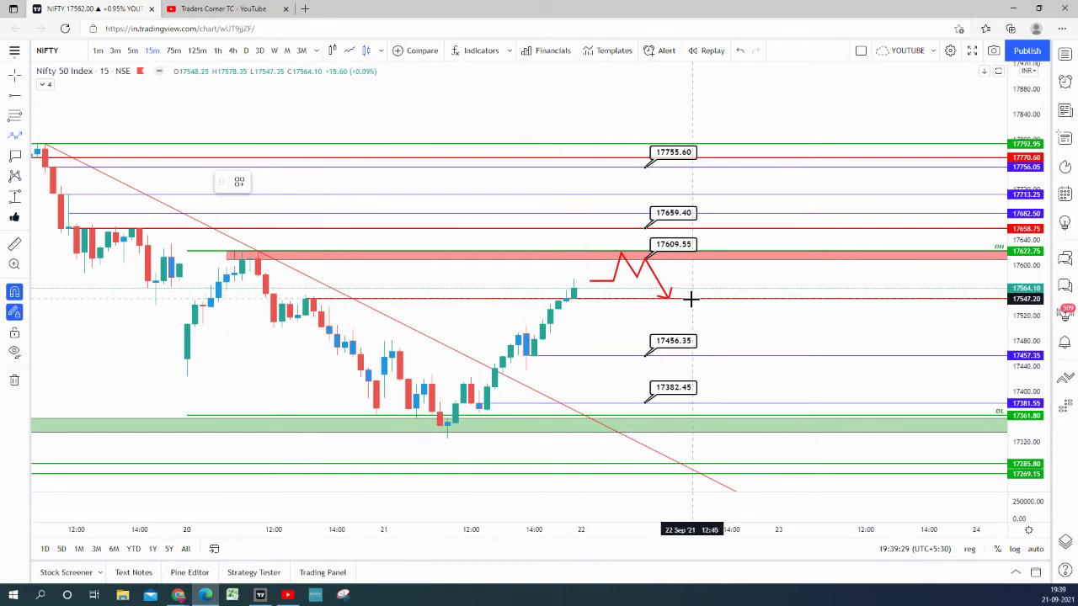
click(715, 251)
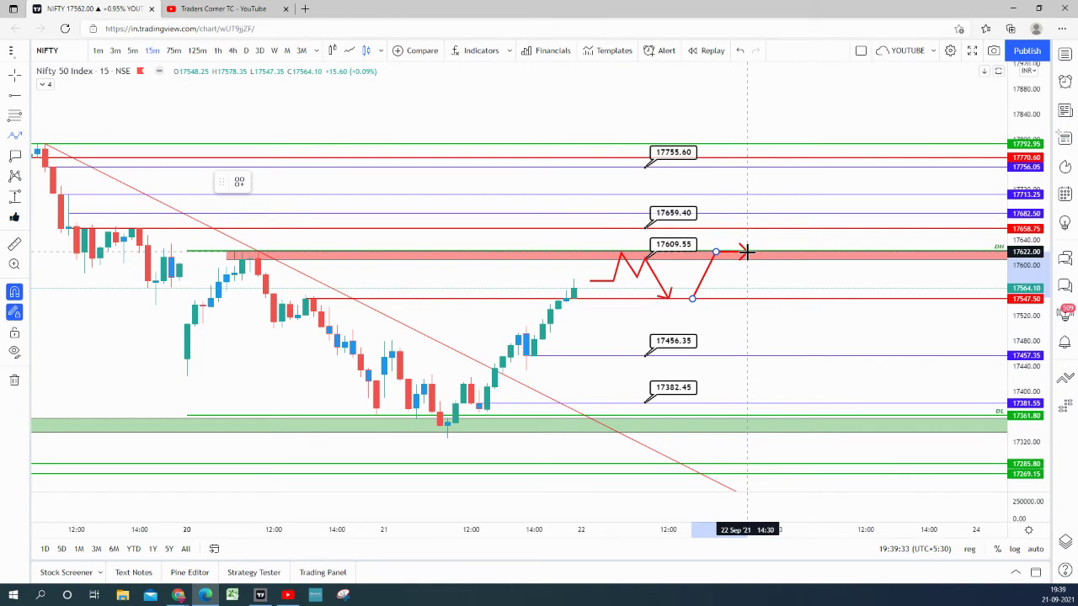
click(740, 267)
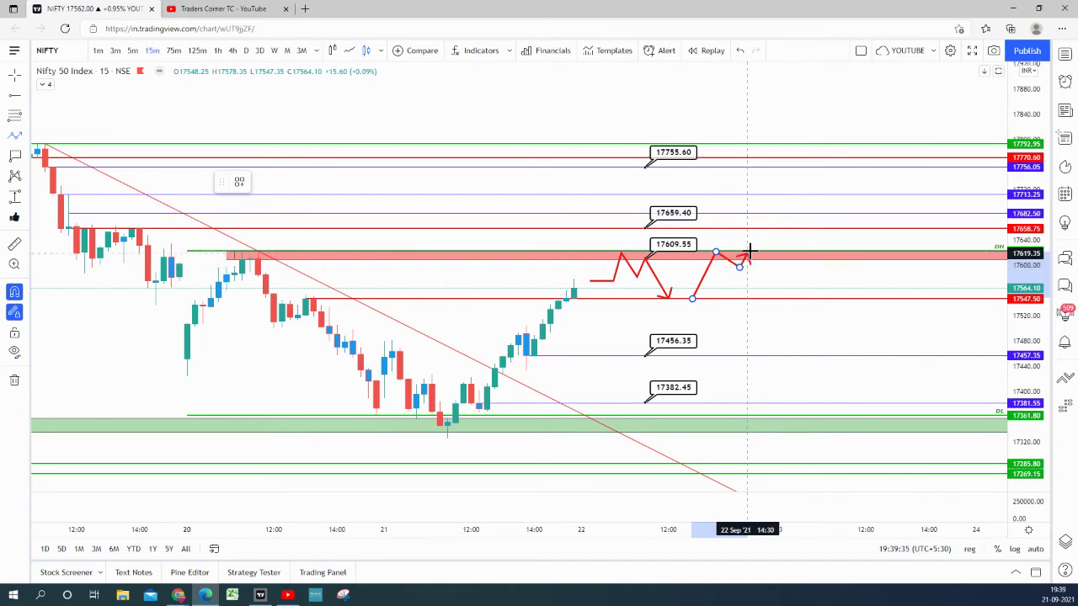
click(748, 246)
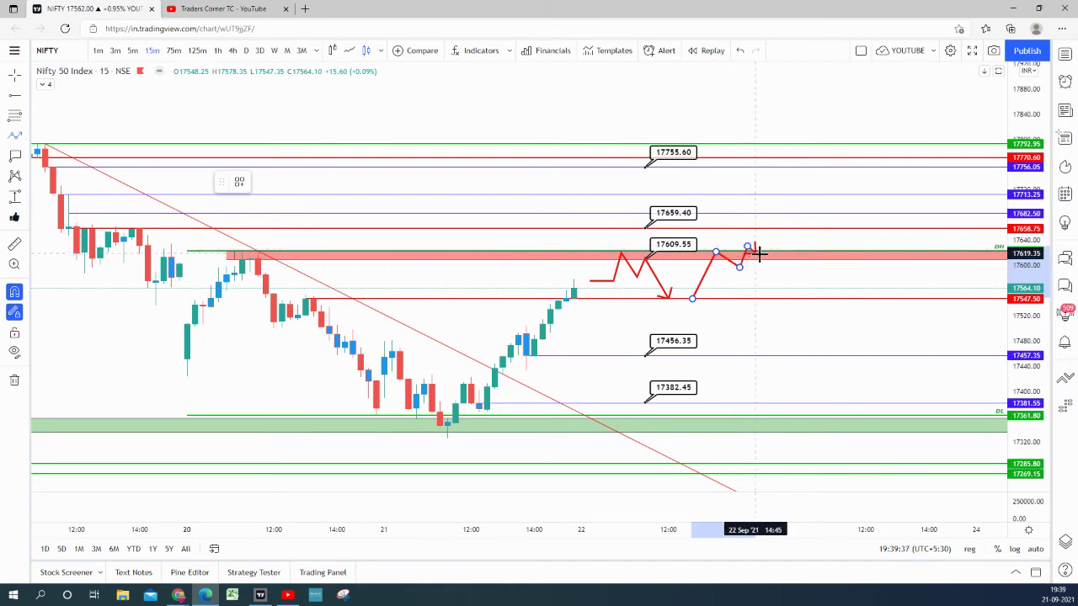
click(763, 256)
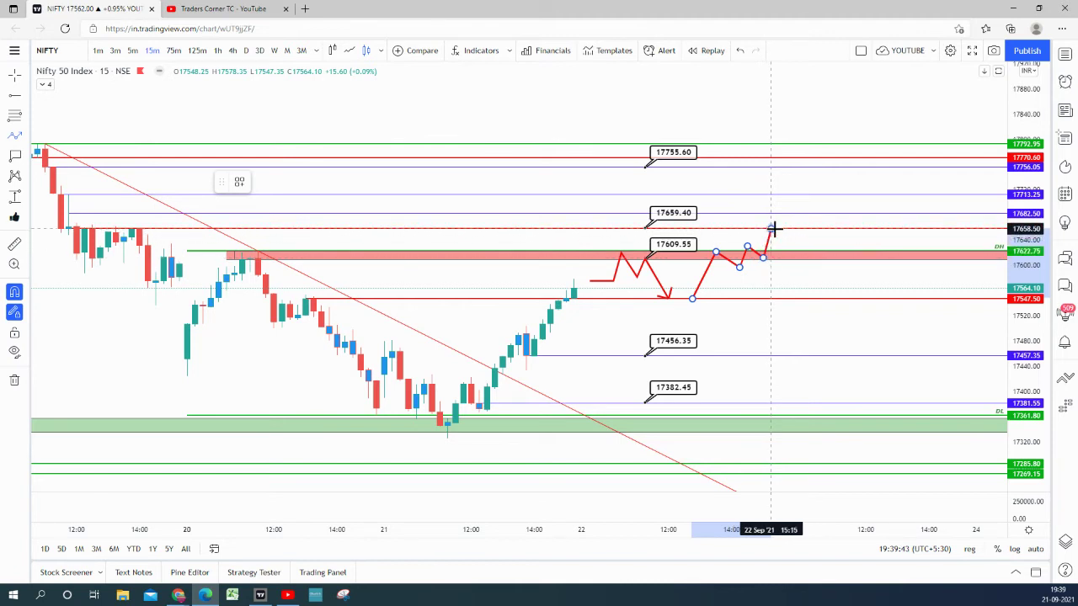
click(771, 228)
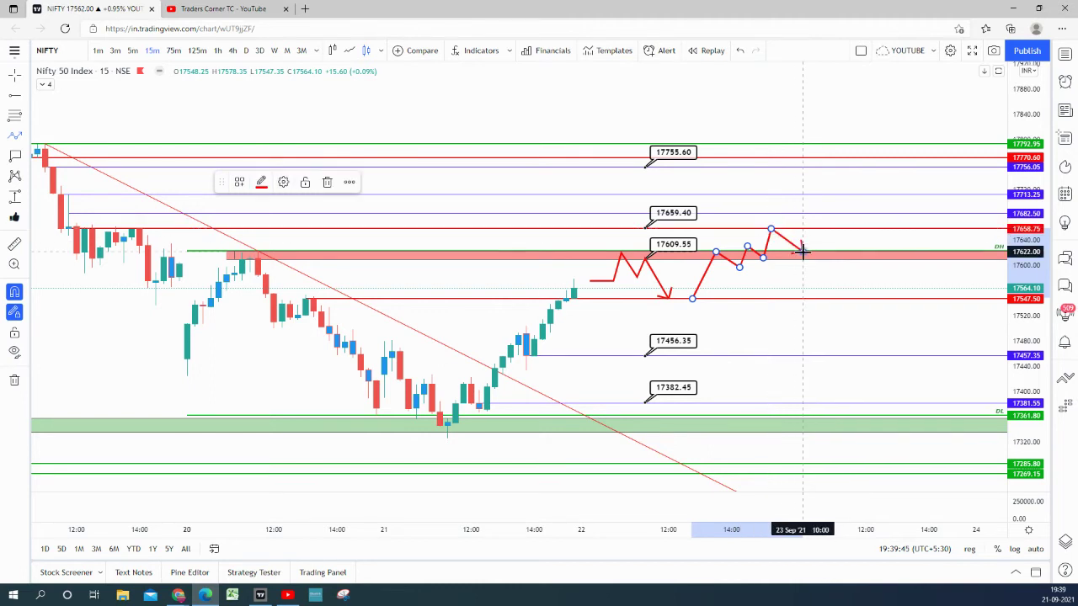
double_click(802, 251)
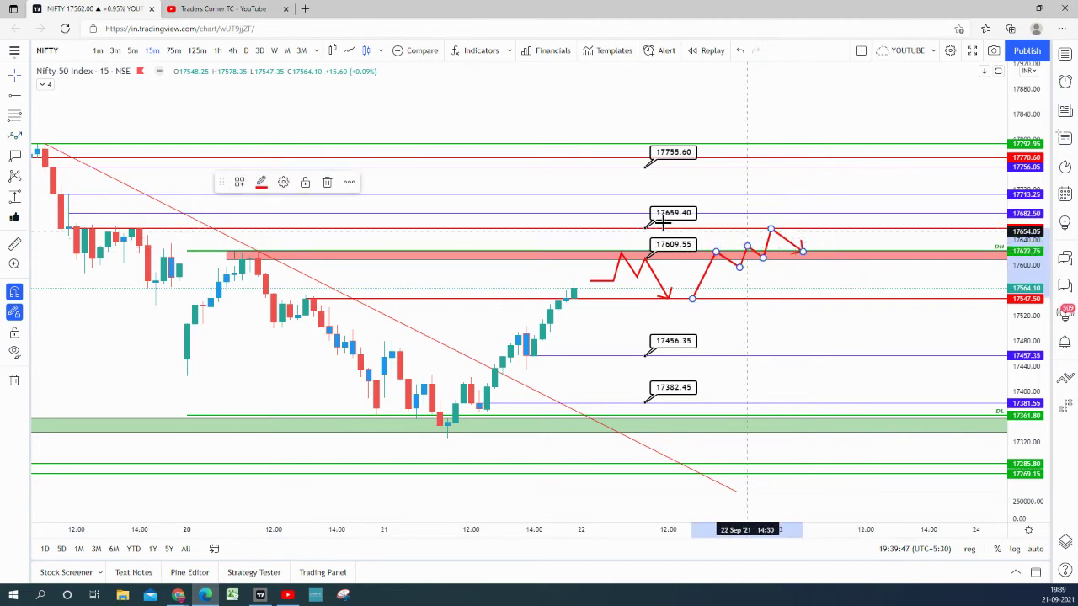
Recolour the second path green
click(261, 183)
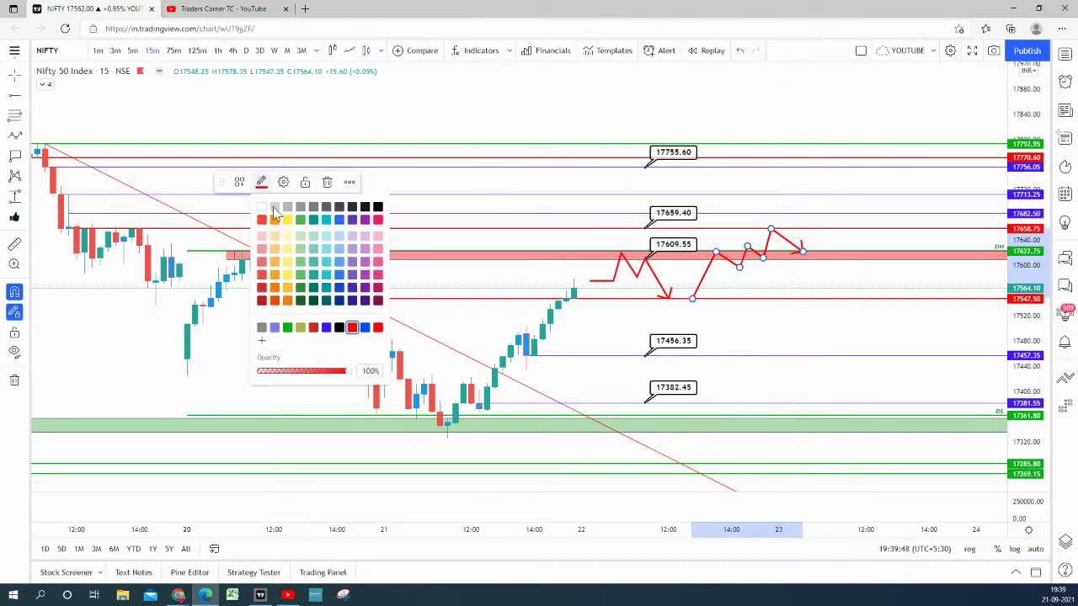
click(287, 327)
right_click(818, 320)
click(806, 317)
drag(805, 318, 783, 316)
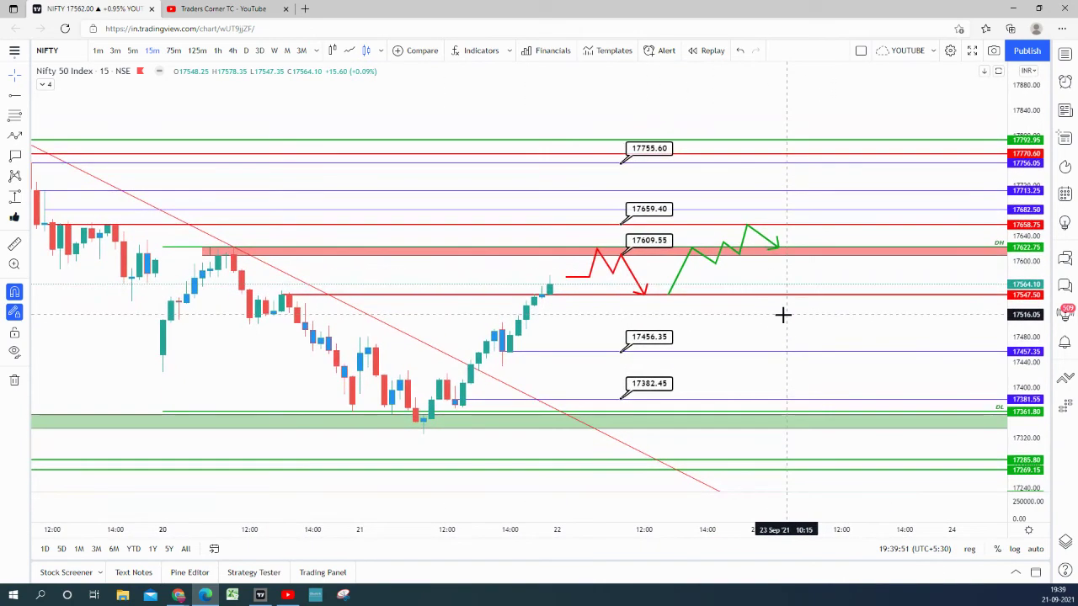
Draw two small solid green rectangles as candles, one crossing the red zone from about 17603 to 17638, the other just above the zone
click(26, 138)
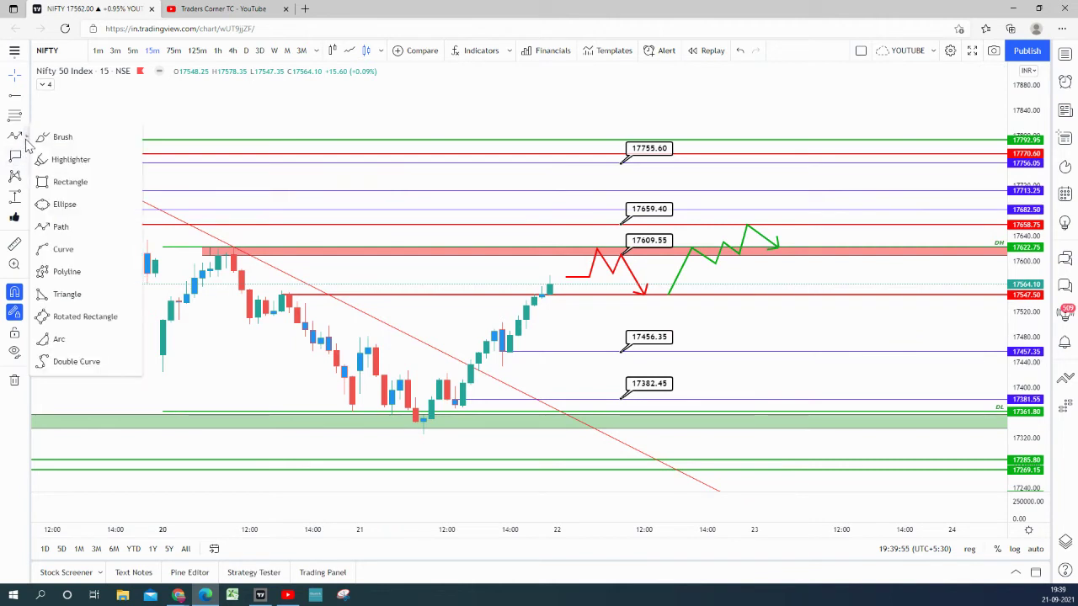
click(50, 182)
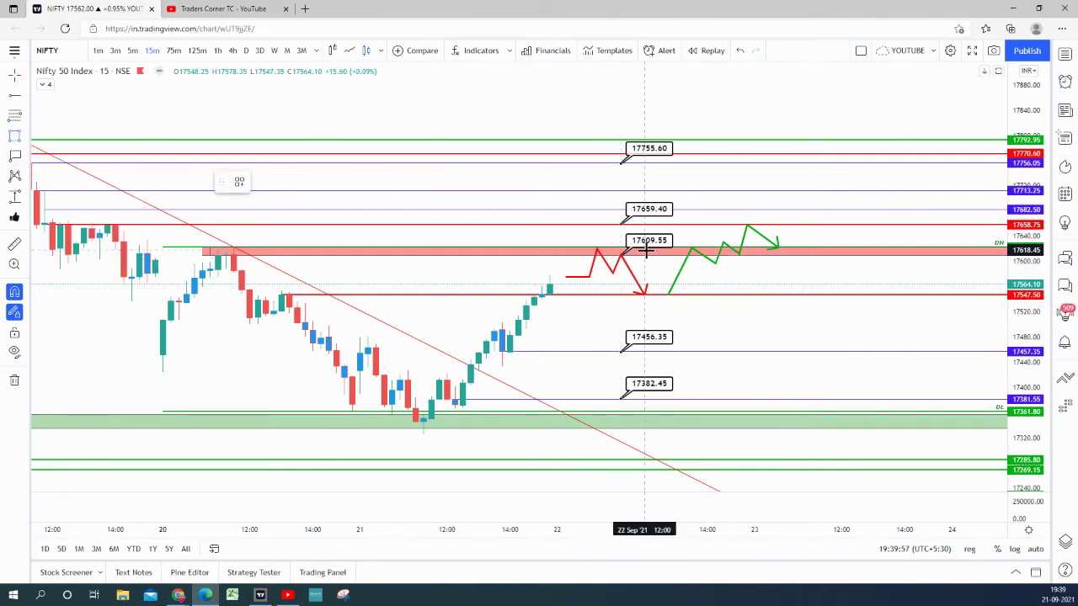
click(687, 239)
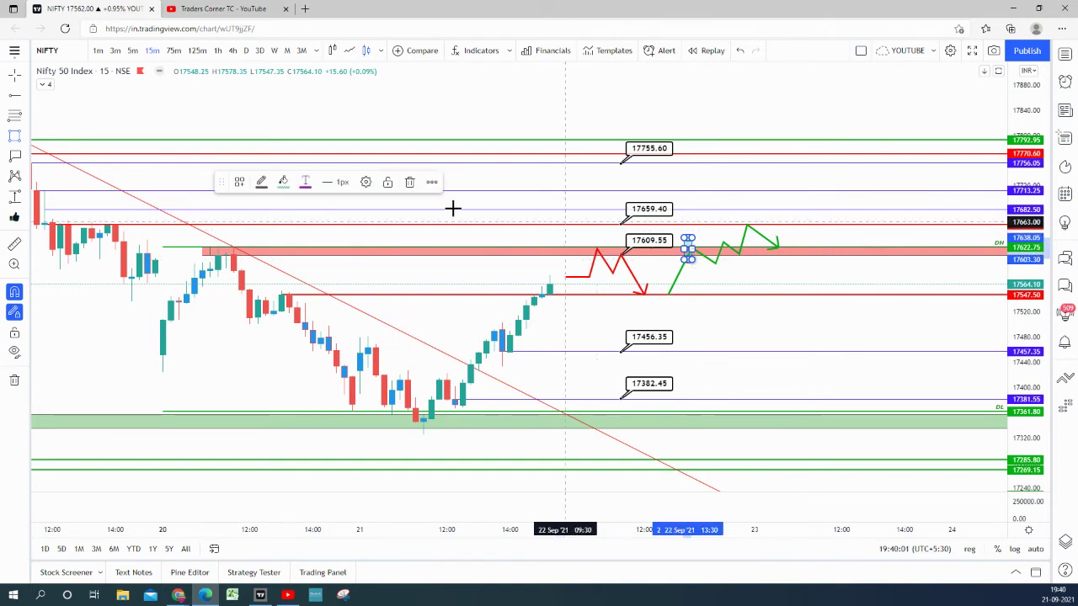
click(284, 182)
click(308, 329)
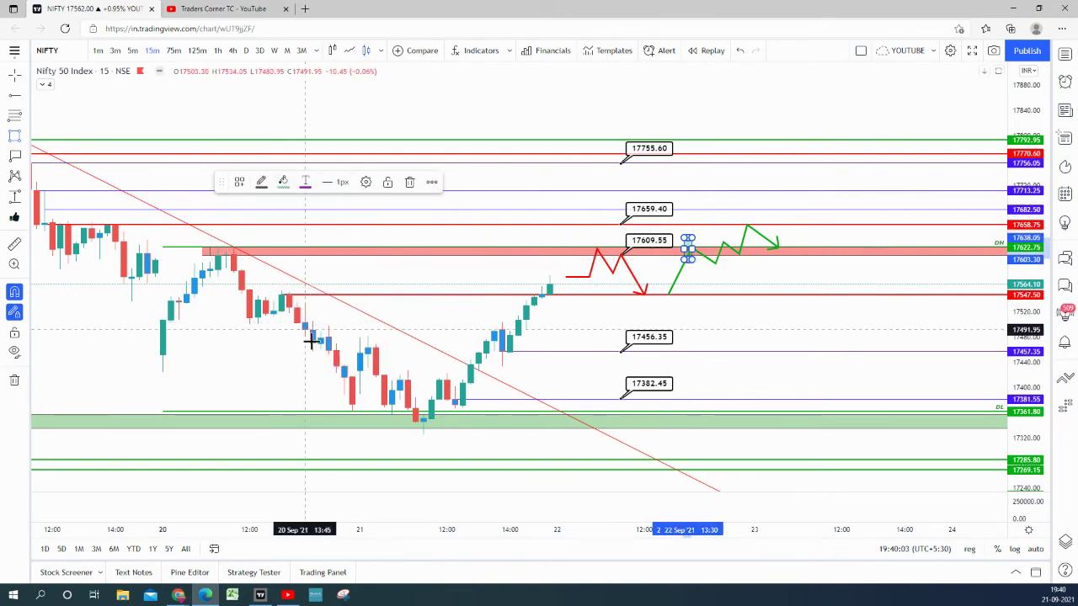
click(284, 183)
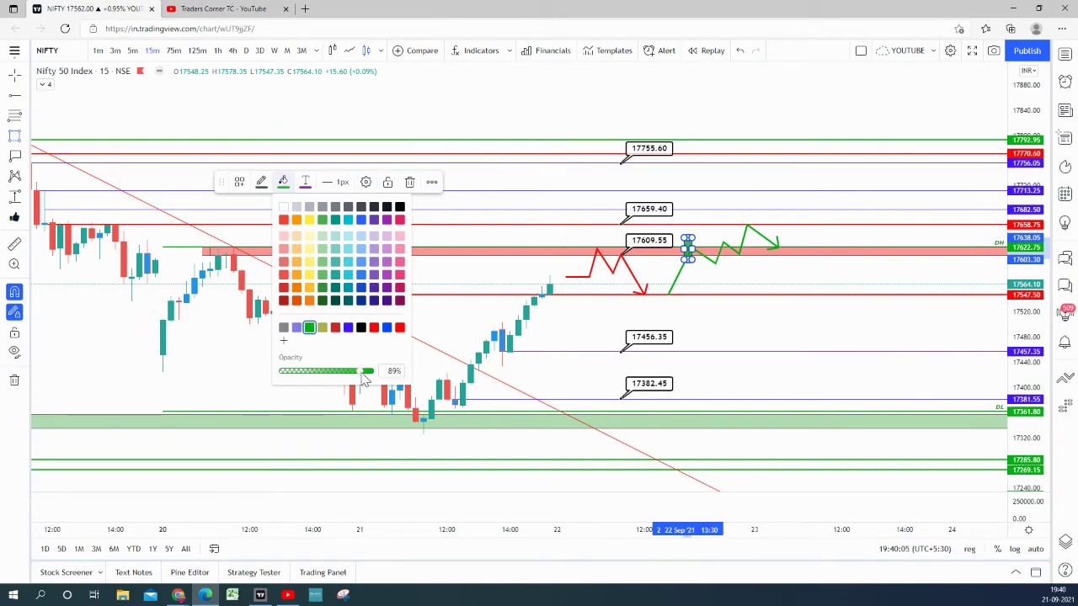
click(753, 306)
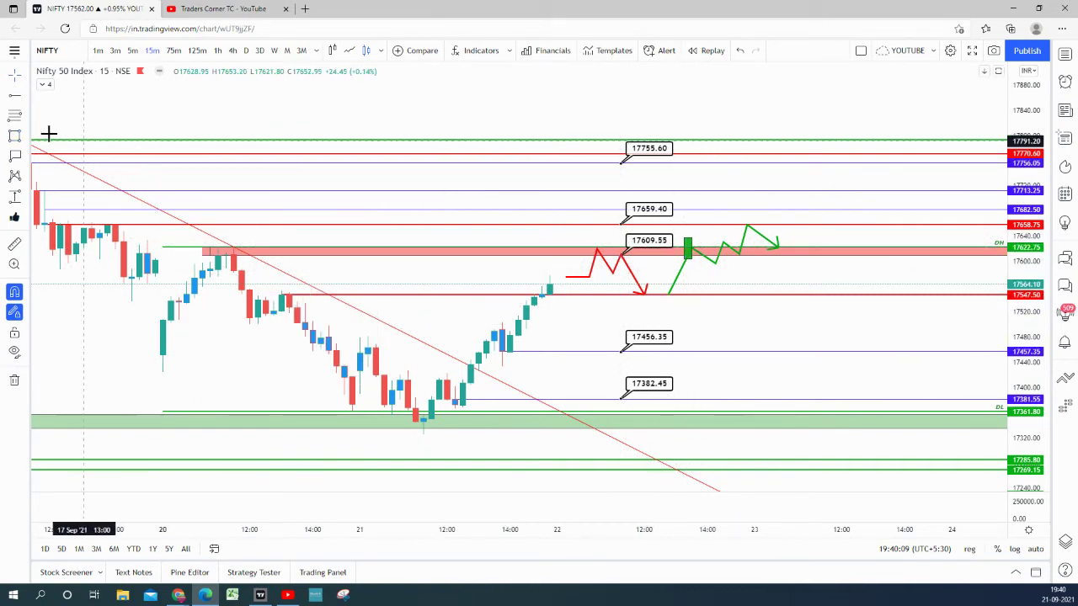
click(705, 240)
click(747, 279)
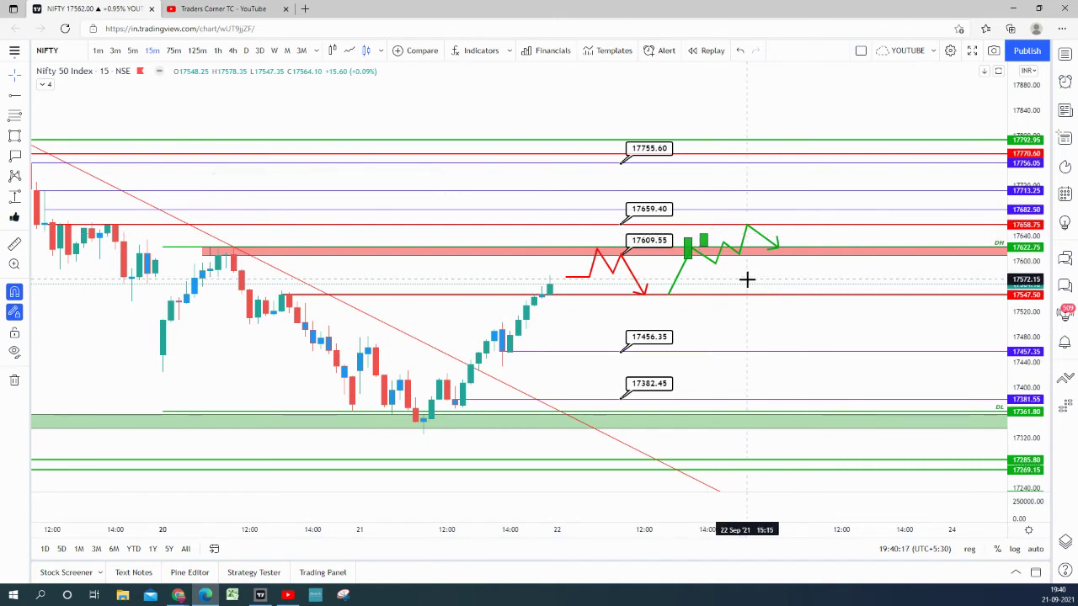
Shorten the green candle crossing the red zone, and draw two small solid red rectangles: one across the 17547.50 line, the other just below it
click(684, 240)
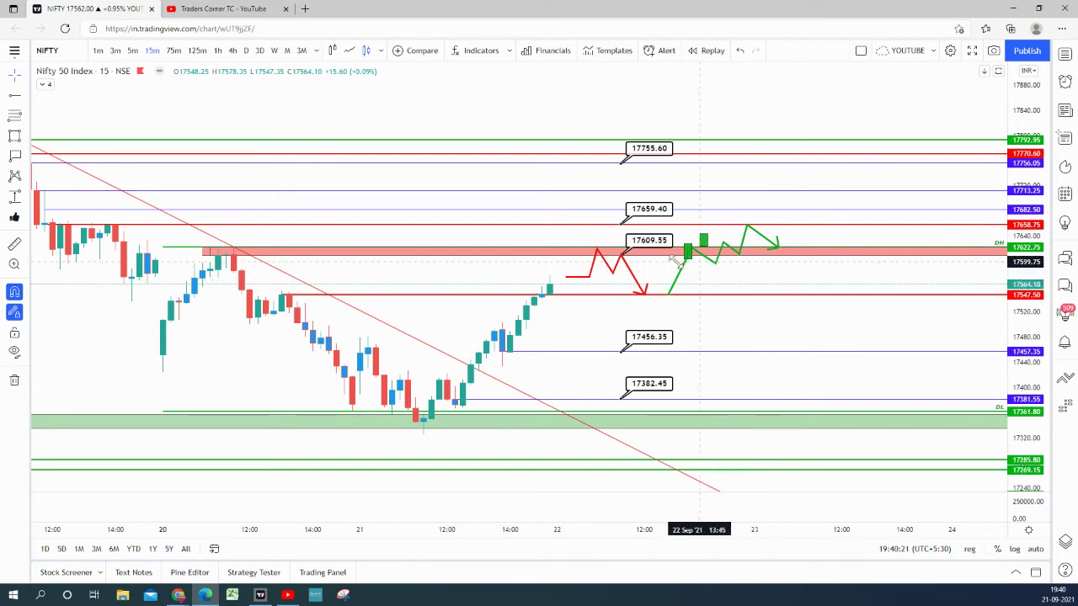
click(695, 297)
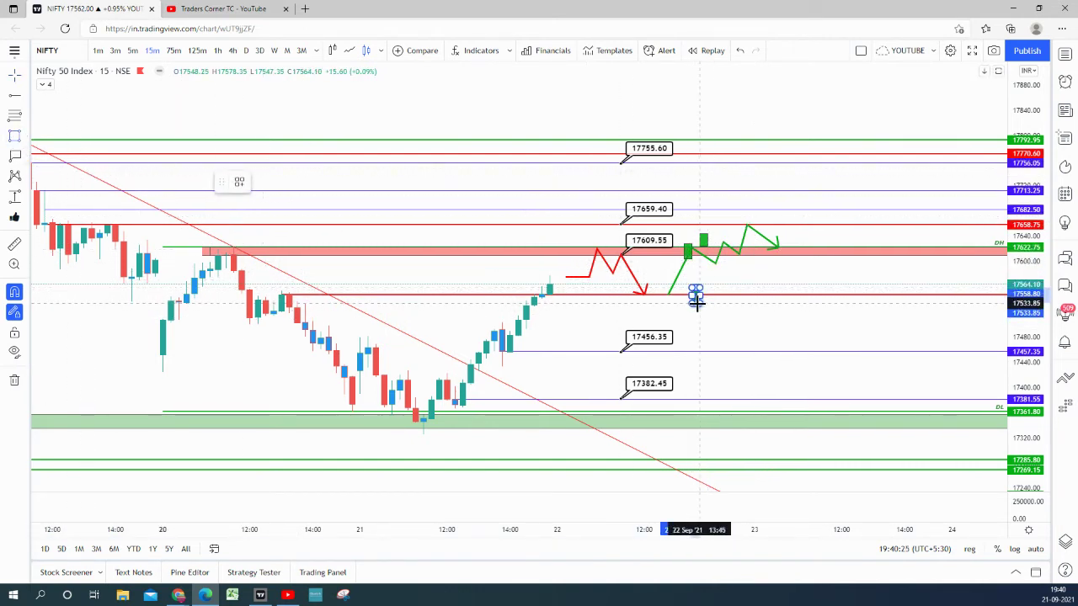
click(284, 183)
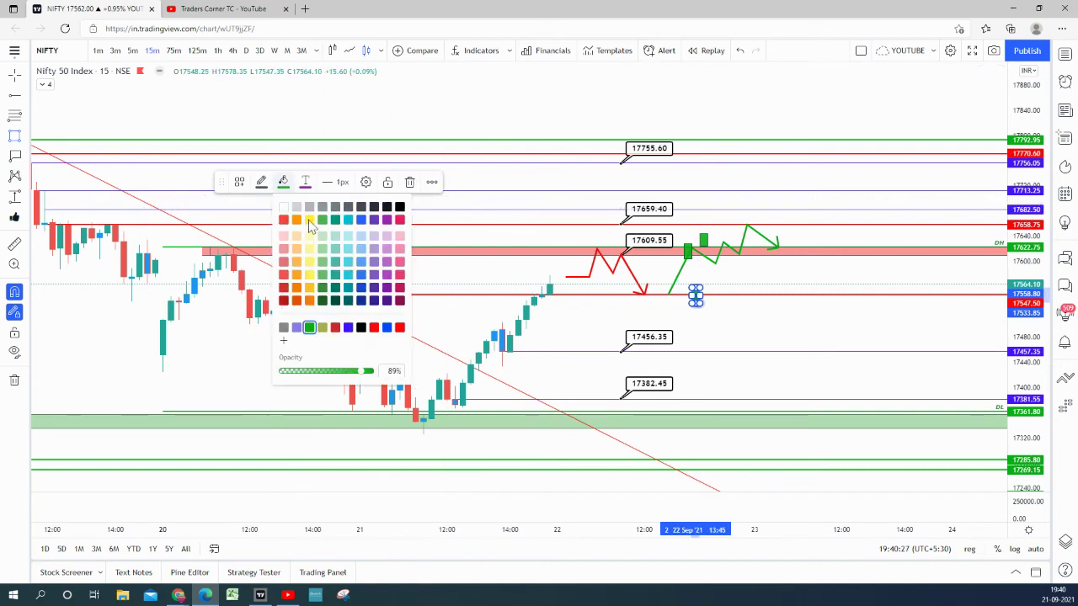
click(375, 329)
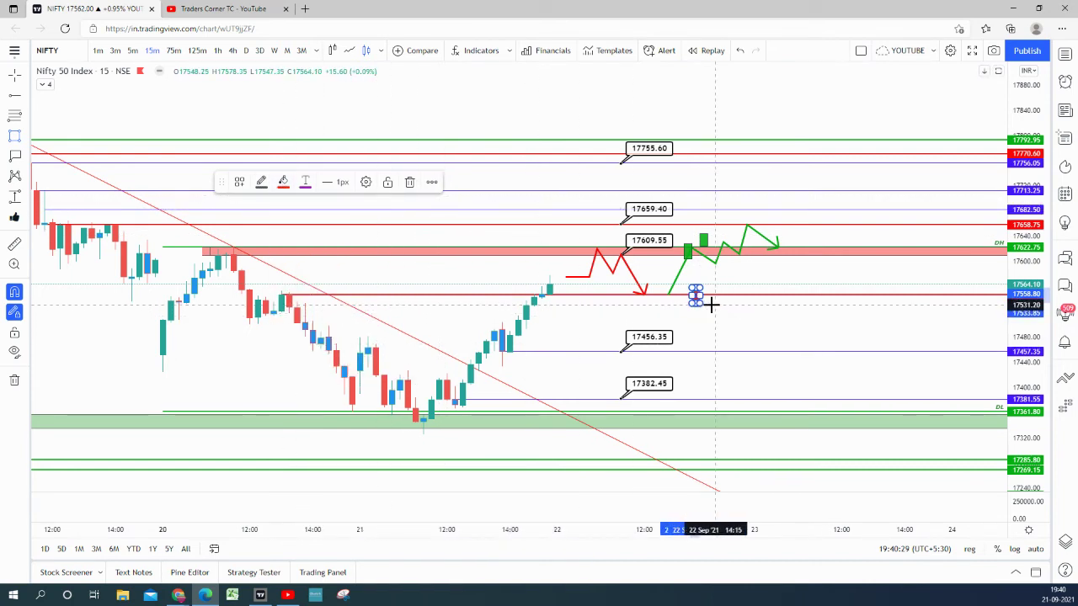
click(765, 317)
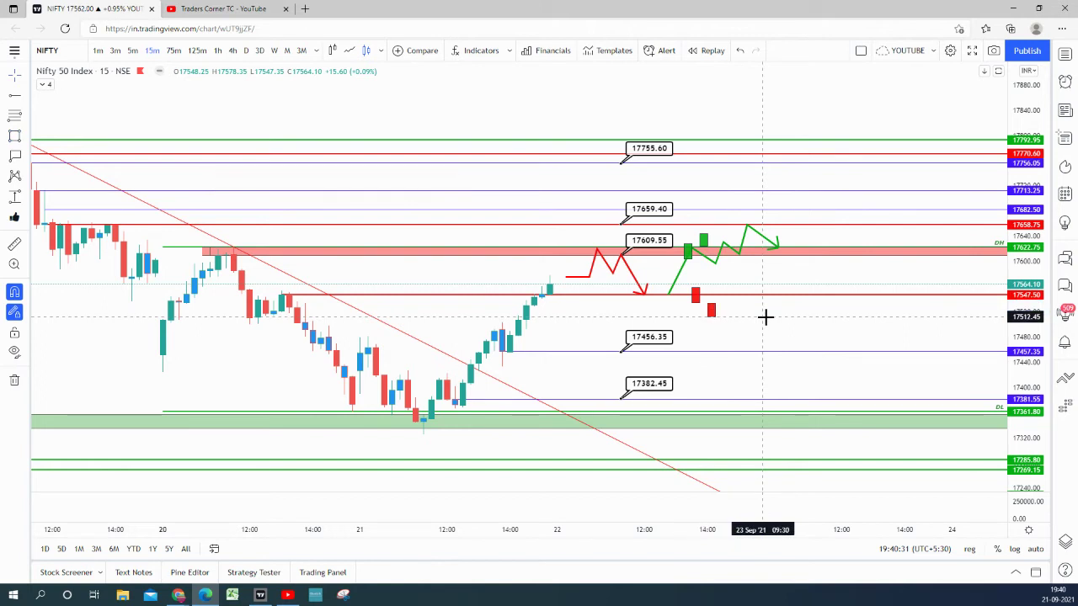
Draw a path from the 17547.50 line down to about 17512, back up, down to about 17485, sideways, and down to the 17457.35 line
click(25, 135)
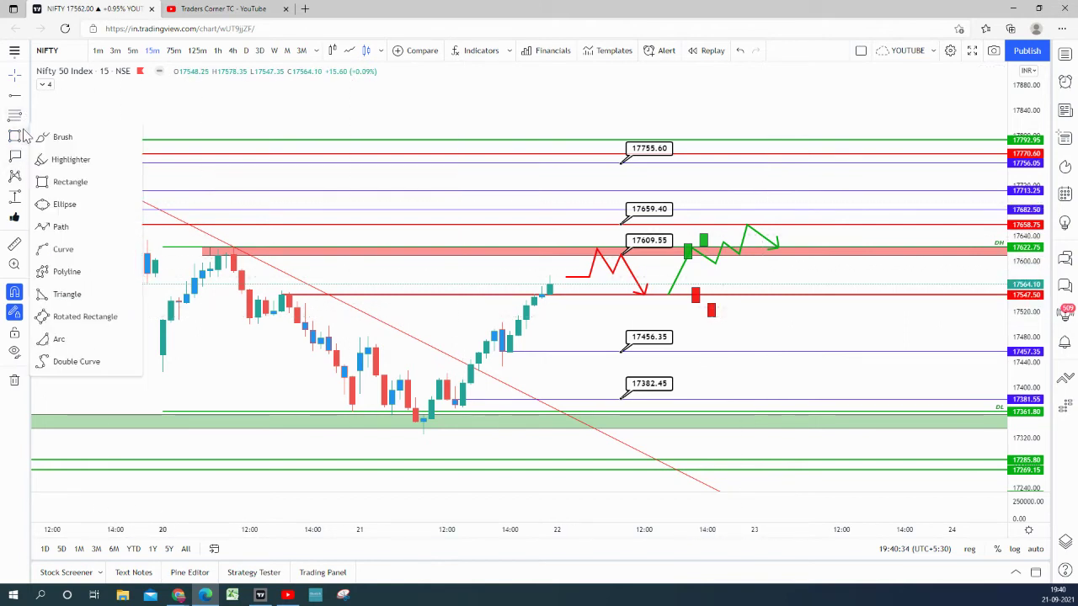
click(63, 224)
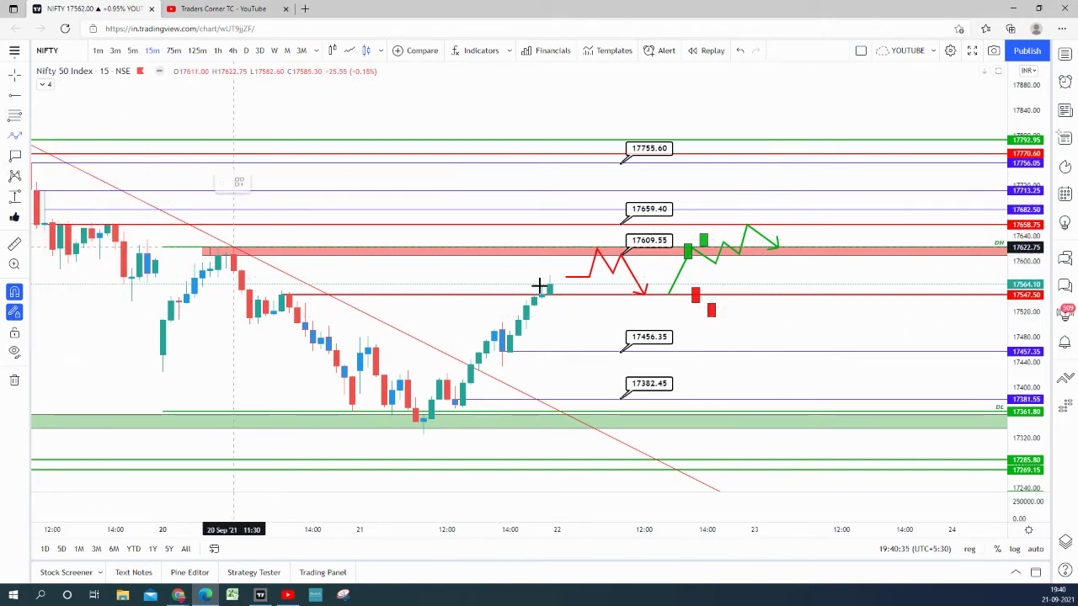
click(716, 296)
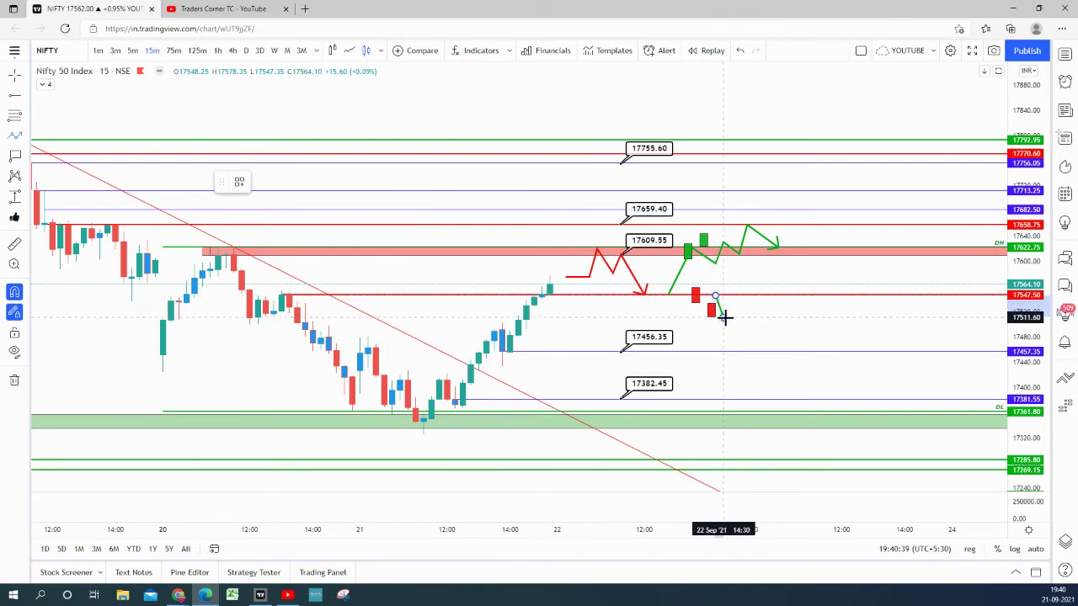
click(723, 317)
click(738, 296)
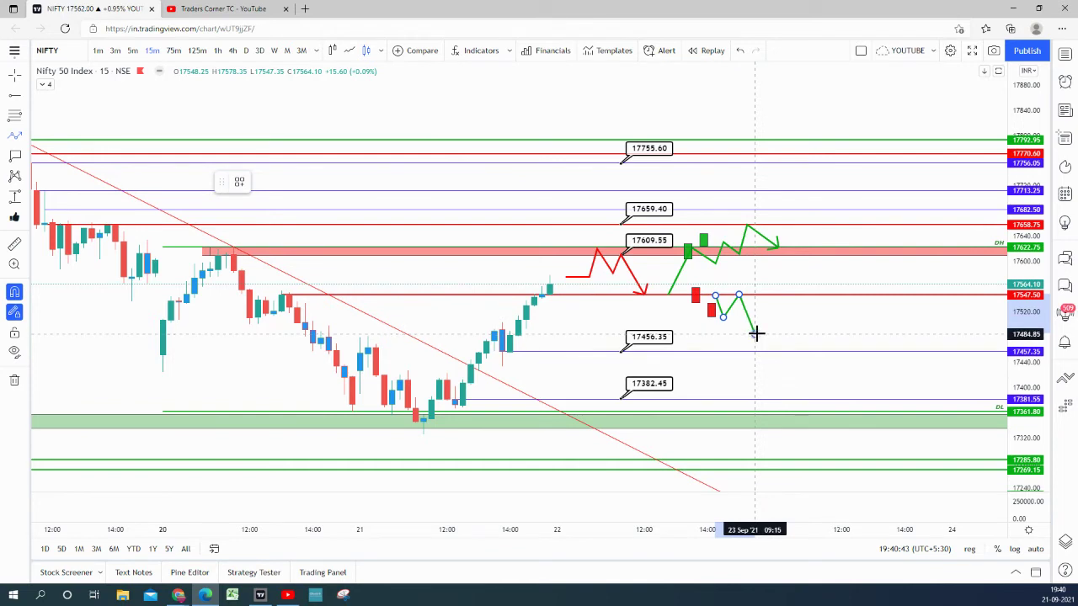
click(755, 334)
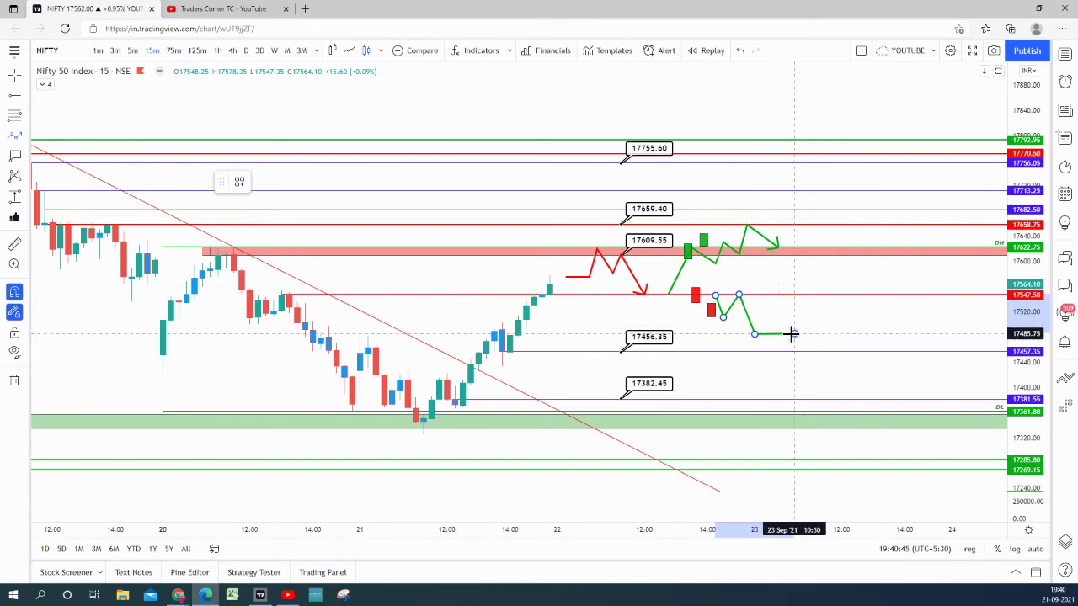
click(793, 334)
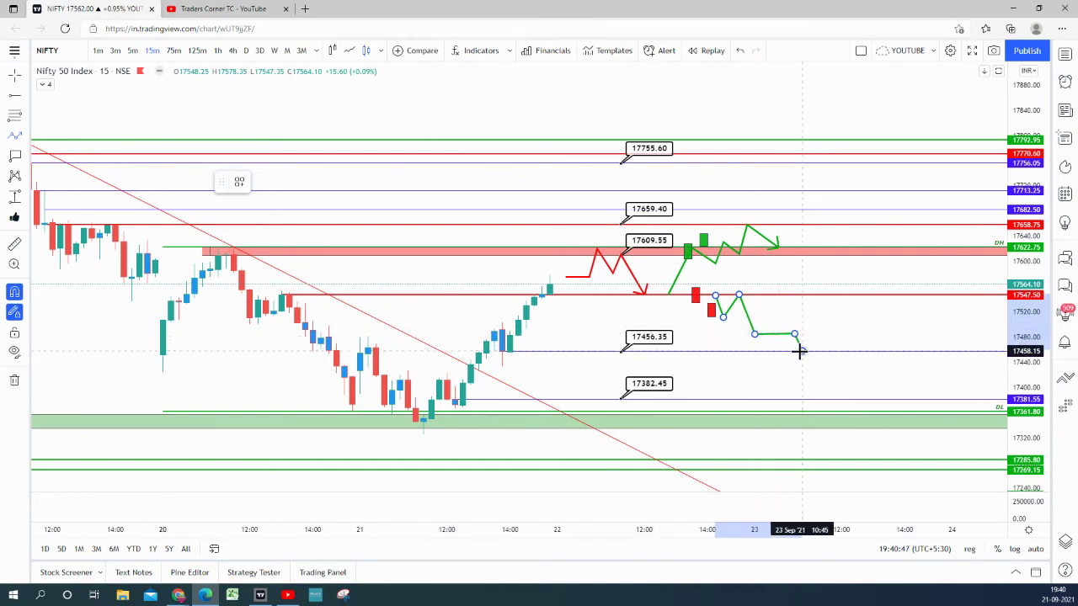
double_click(799, 352)
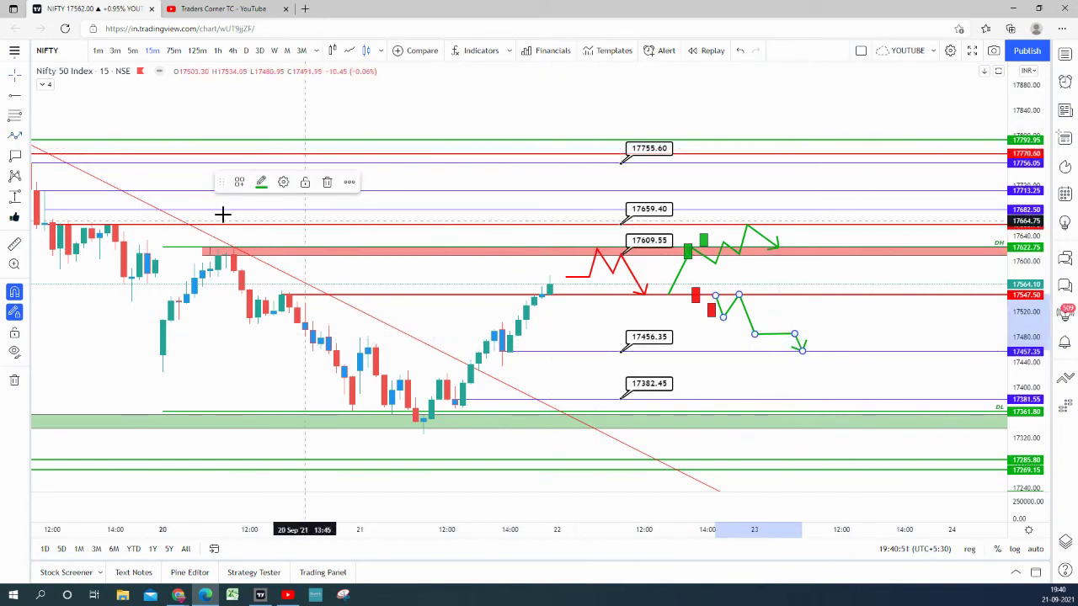
Recolour the new downward path red
click(261, 183)
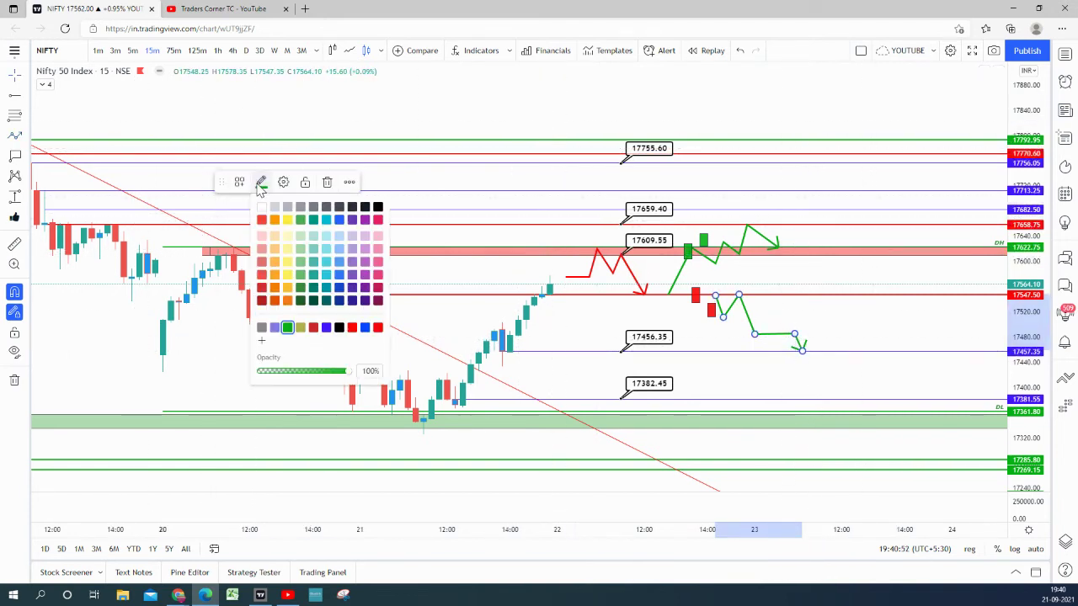
click(352, 328)
click(852, 323)
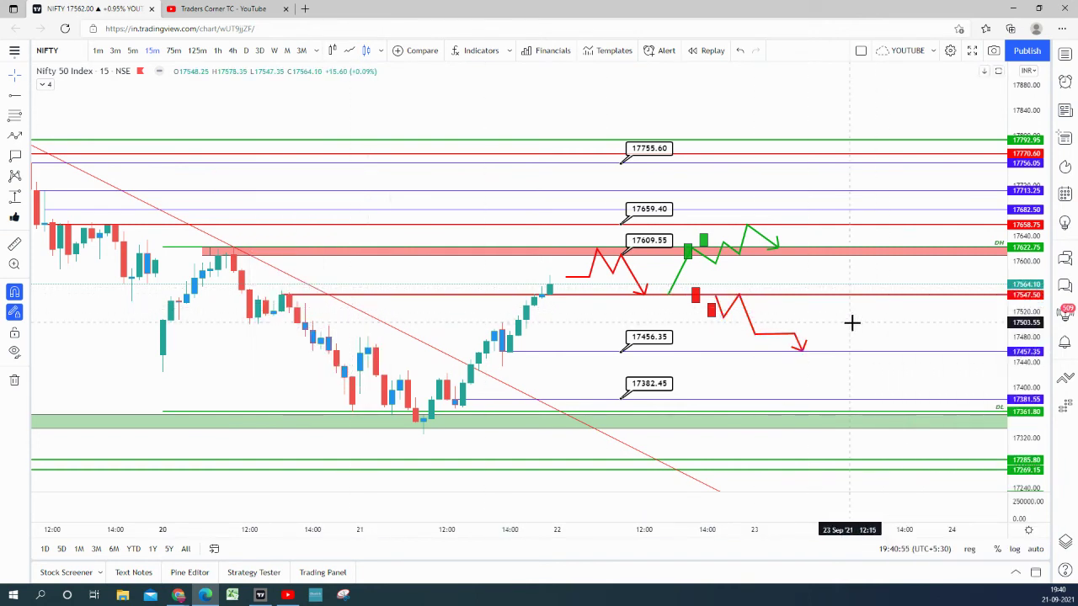
Draw a rising ray from the 21 September low at 17326.10 through the higher low at 17434.45
scroll(852, 323, down, 2)
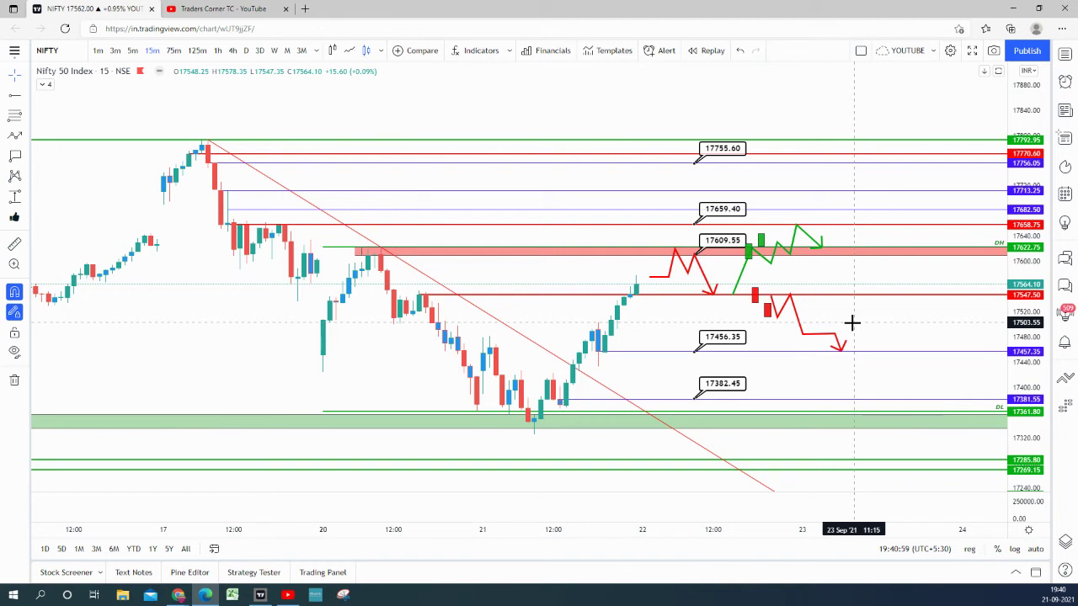
scroll(853, 323, down, 3)
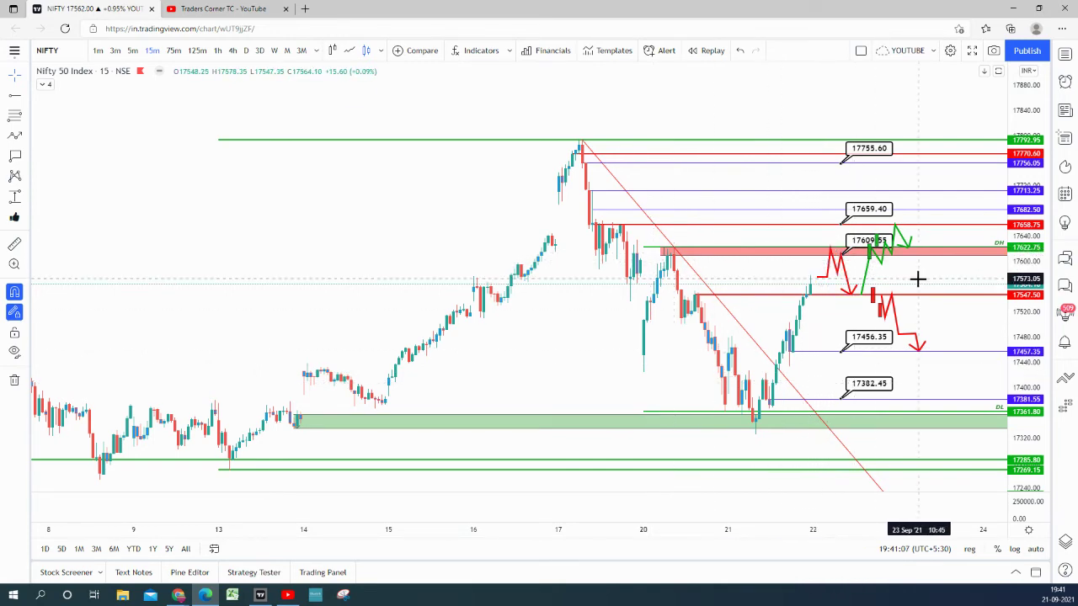
drag(913, 277, 770, 269)
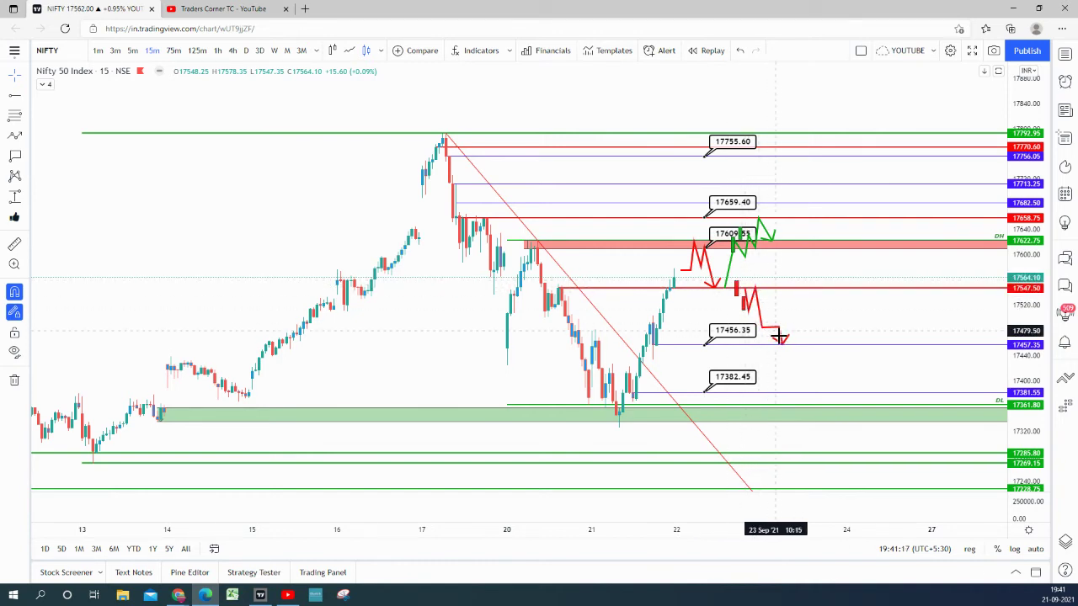
scroll(808, 387, up, 3)
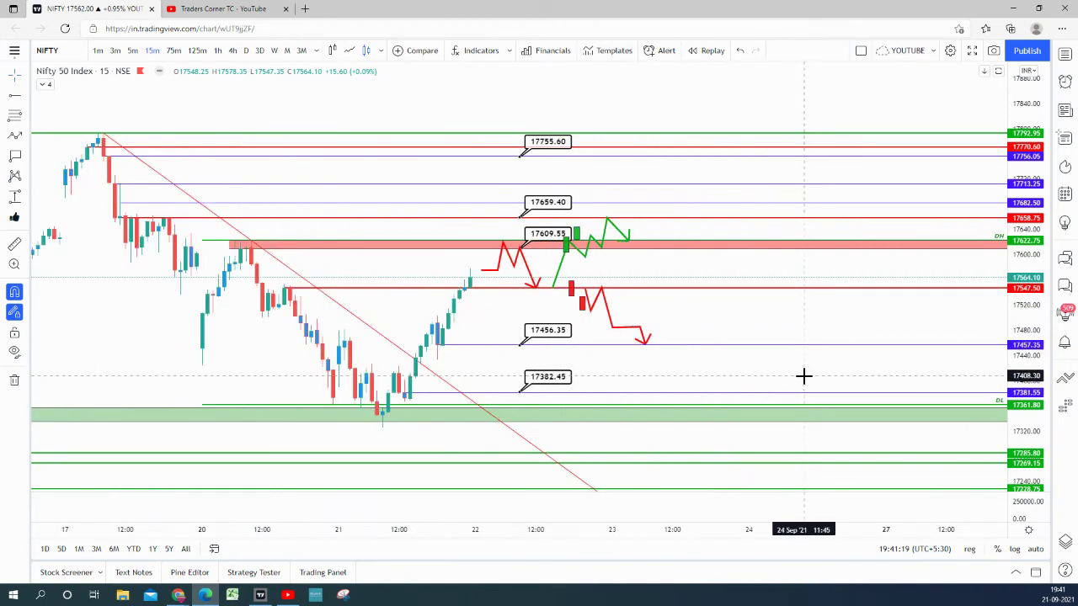
drag(800, 375, 885, 343)
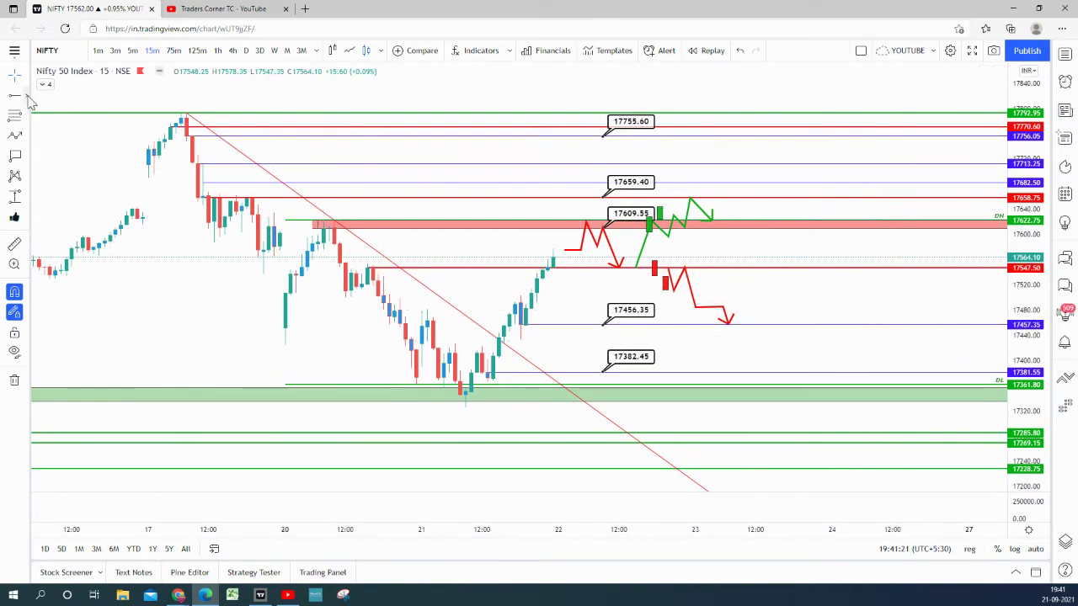
click(27, 97)
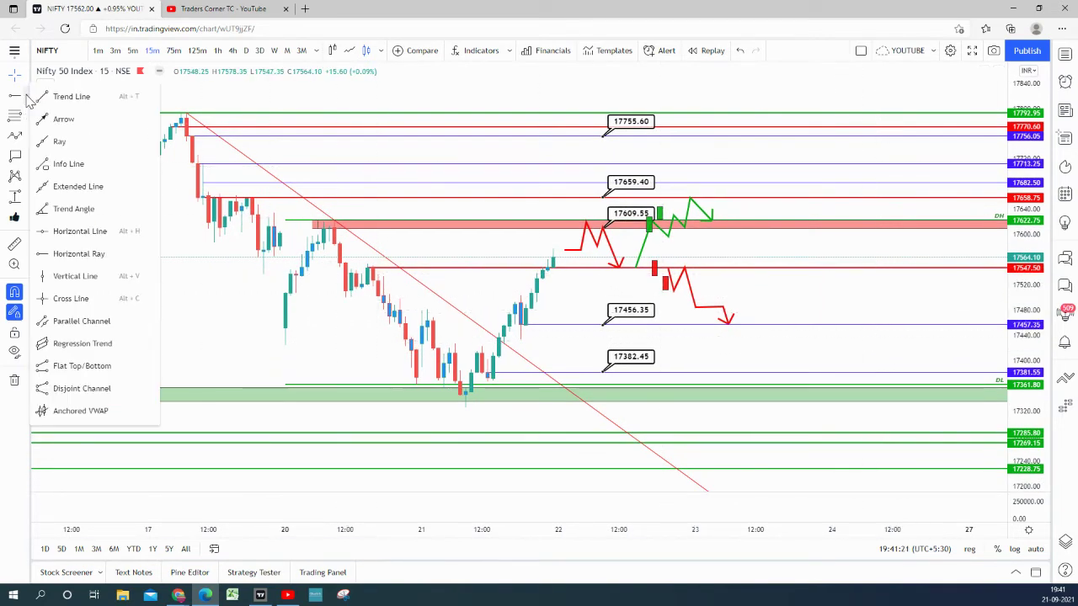
click(74, 143)
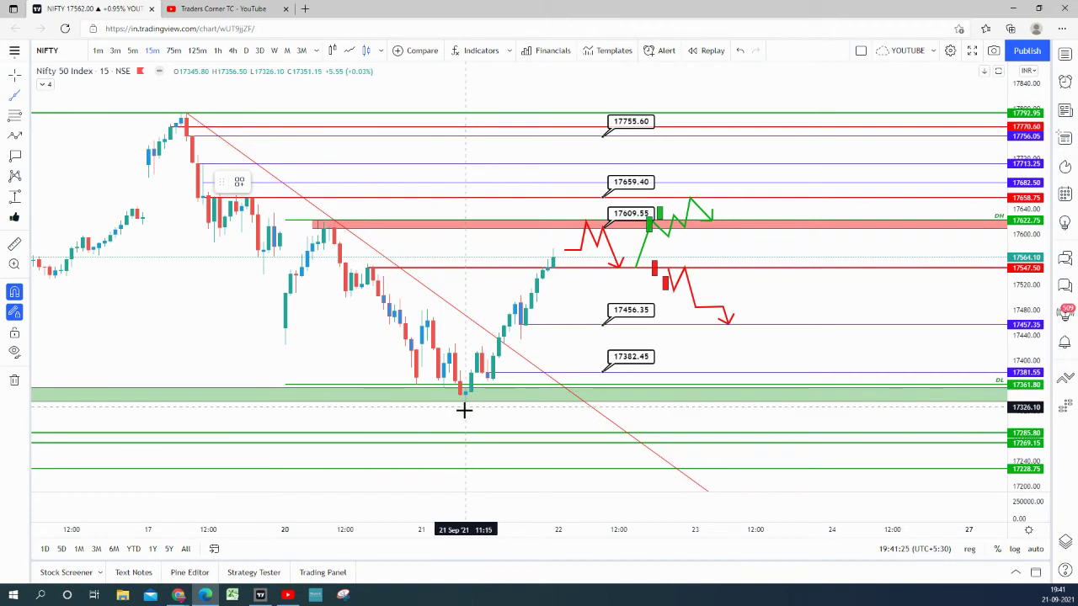
click(474, 385)
click(518, 344)
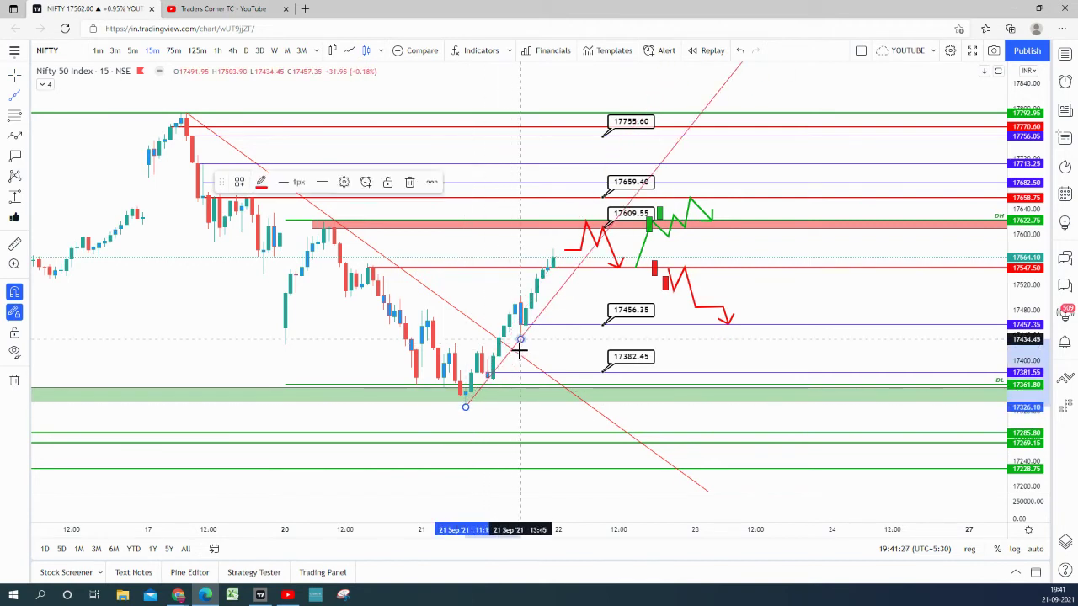
click(572, 336)
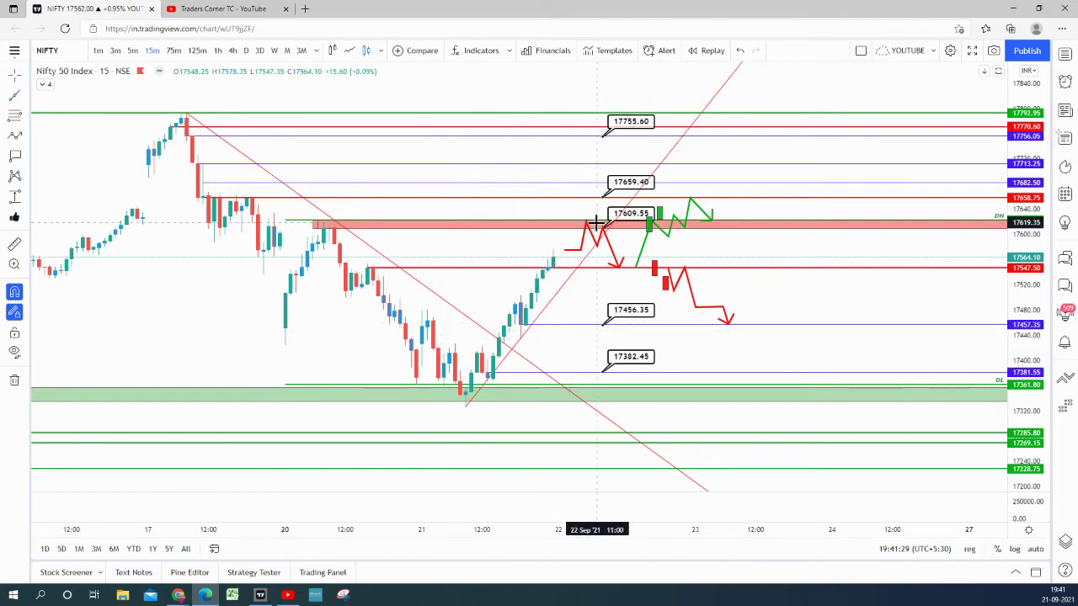
click(601, 249)
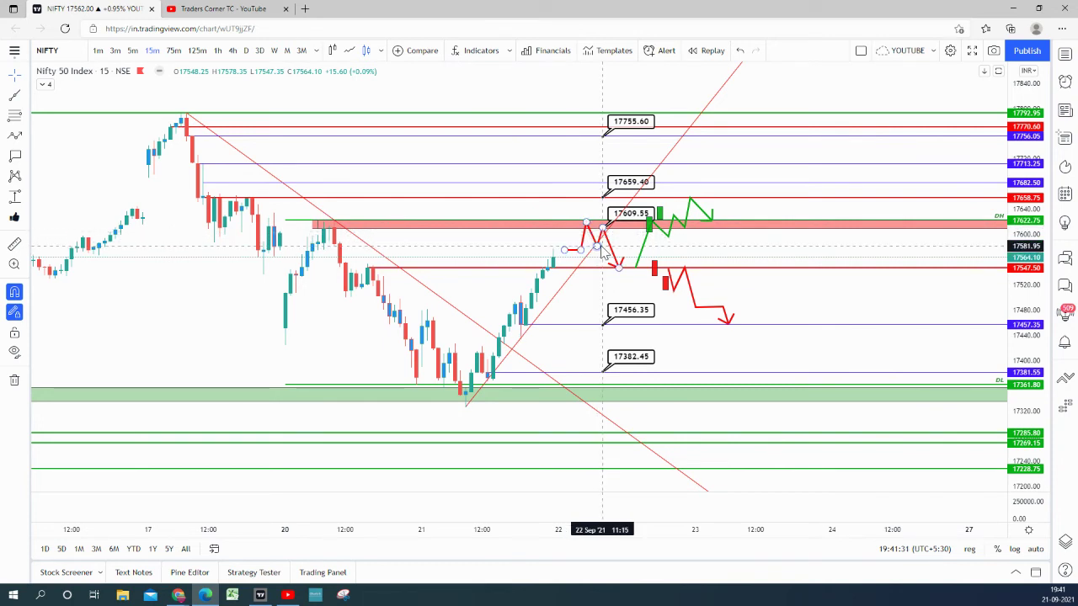
click(601, 250)
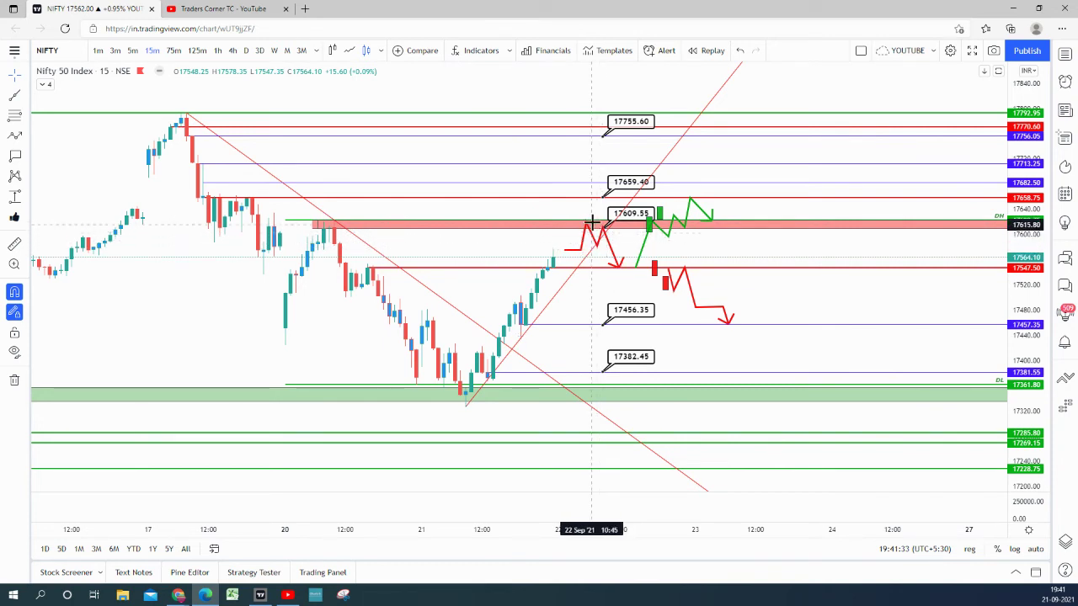
click(601, 228)
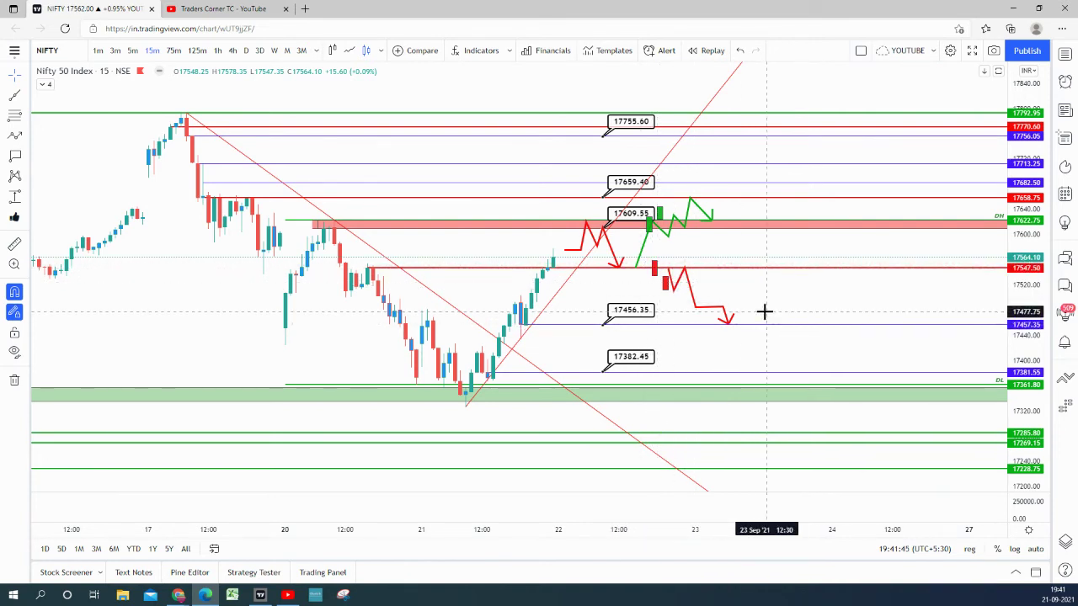
Place a price label at about 17492, beyond the end of the lower red path
click(14, 156)
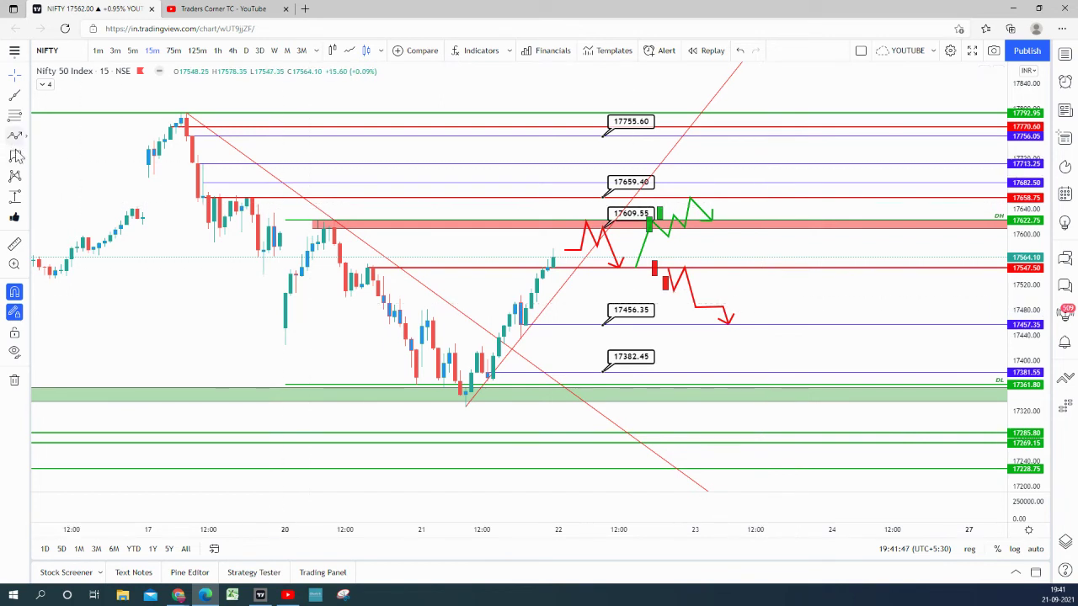
click(784, 301)
click(803, 249)
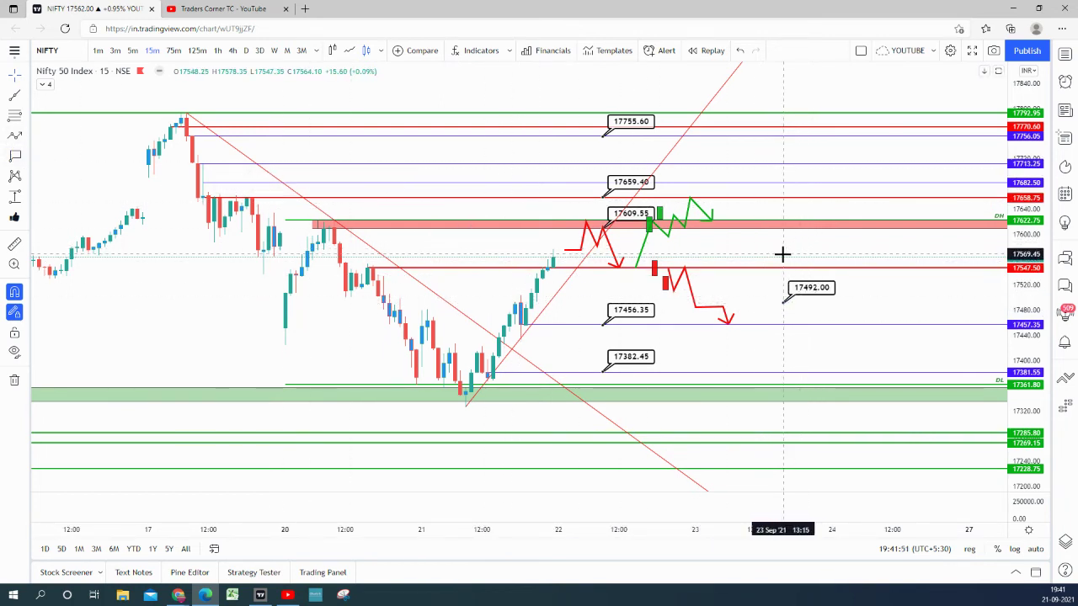
Start publishing the chart as an idea and title it "Nifty levels for 21sep21"
click(1028, 52)
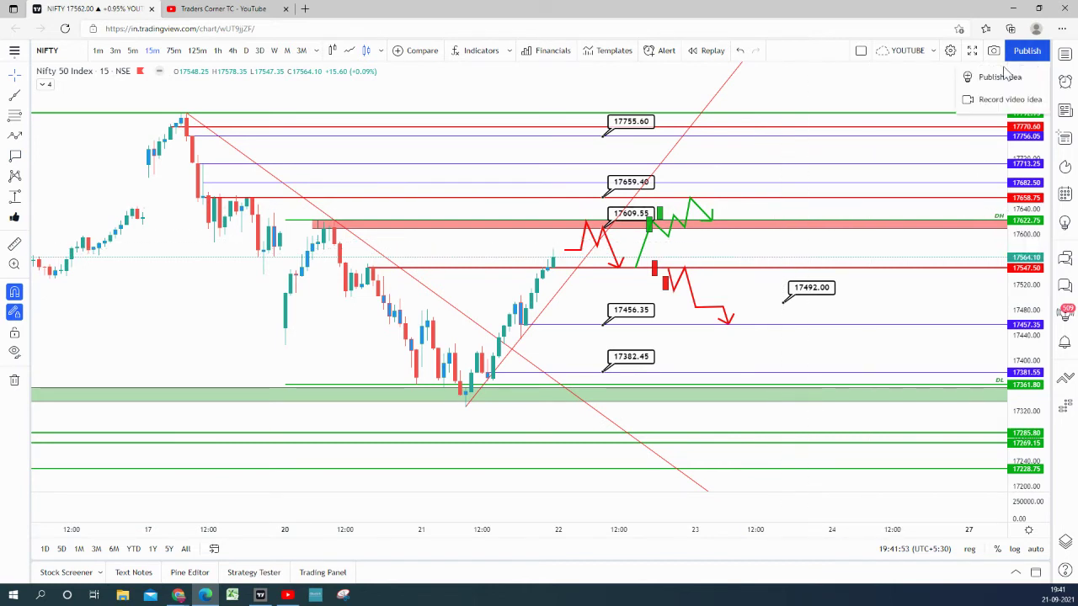
click(985, 77)
click(385, 125)
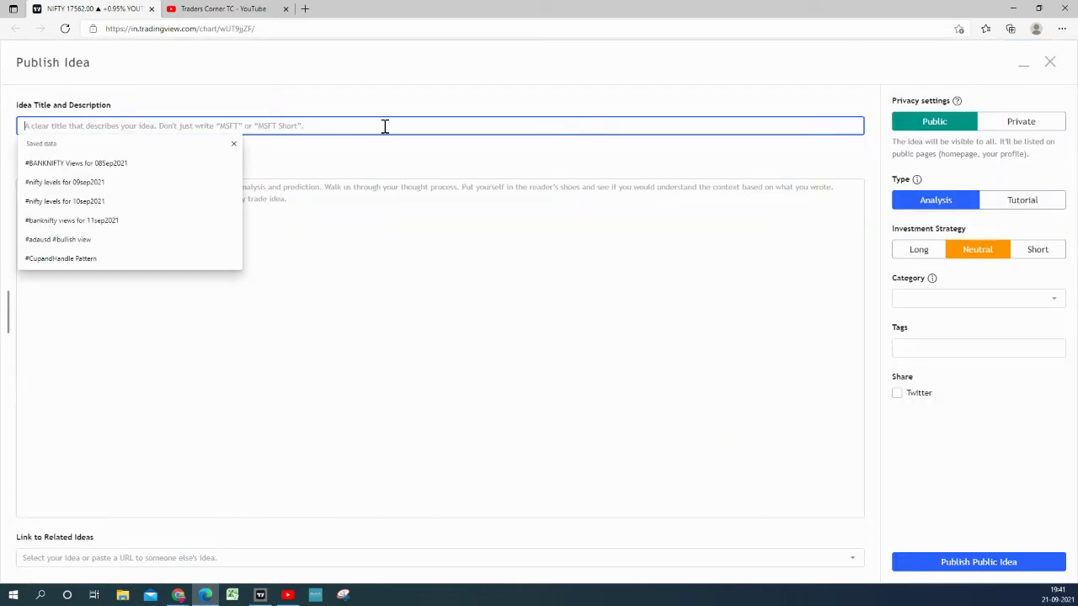
text(Nifty levels for 21sep21)
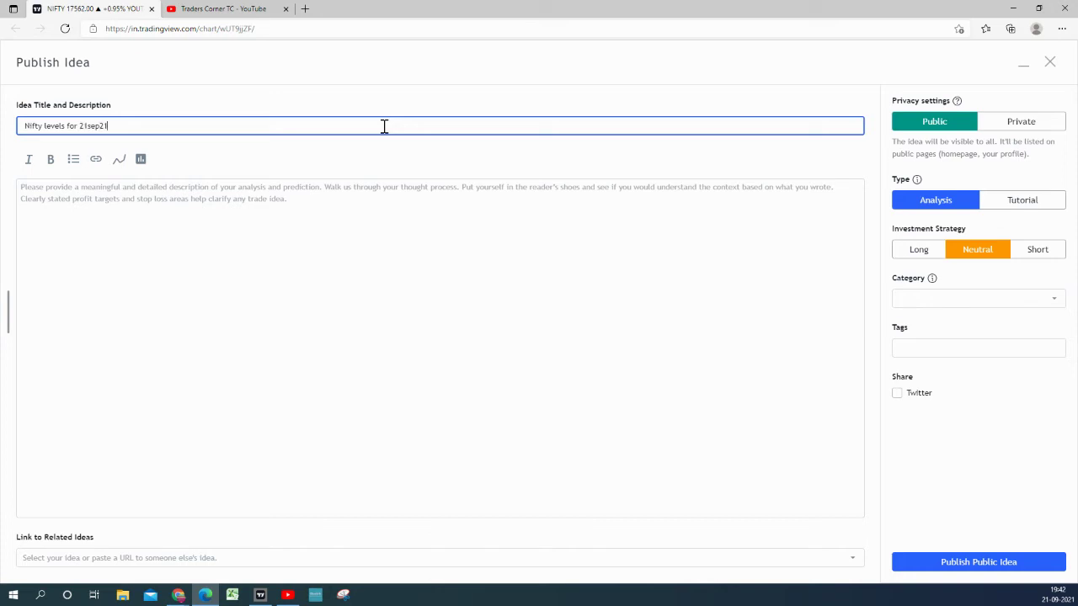
Enter the idea description "Market can be more of rangebound. watch the levels and trade safe"
key(Tab)
text(Mark)
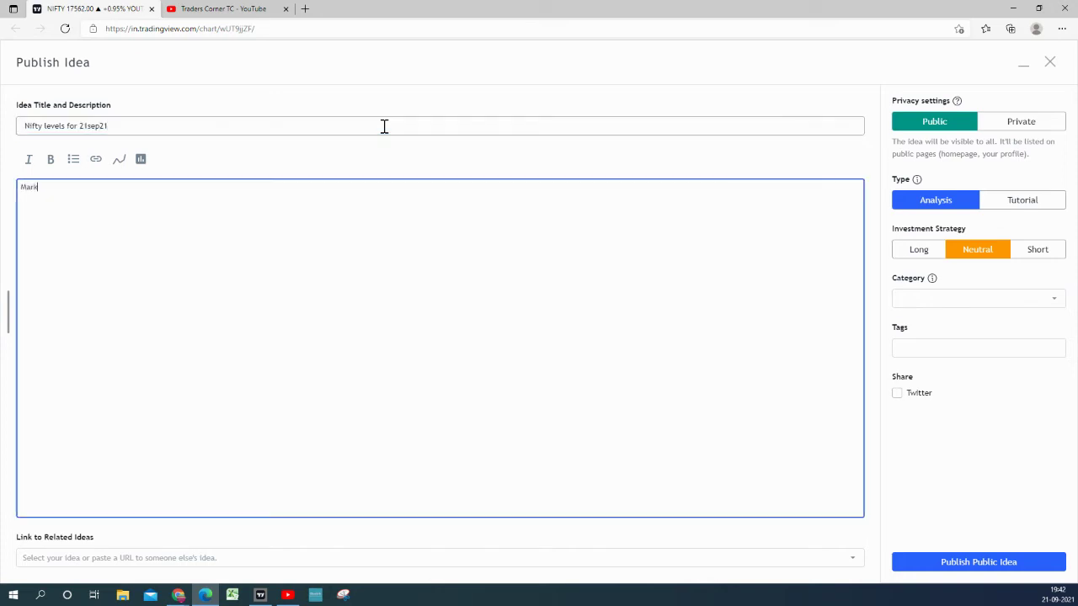
text(et can be more of rangebound. watch the levels and trade safe)
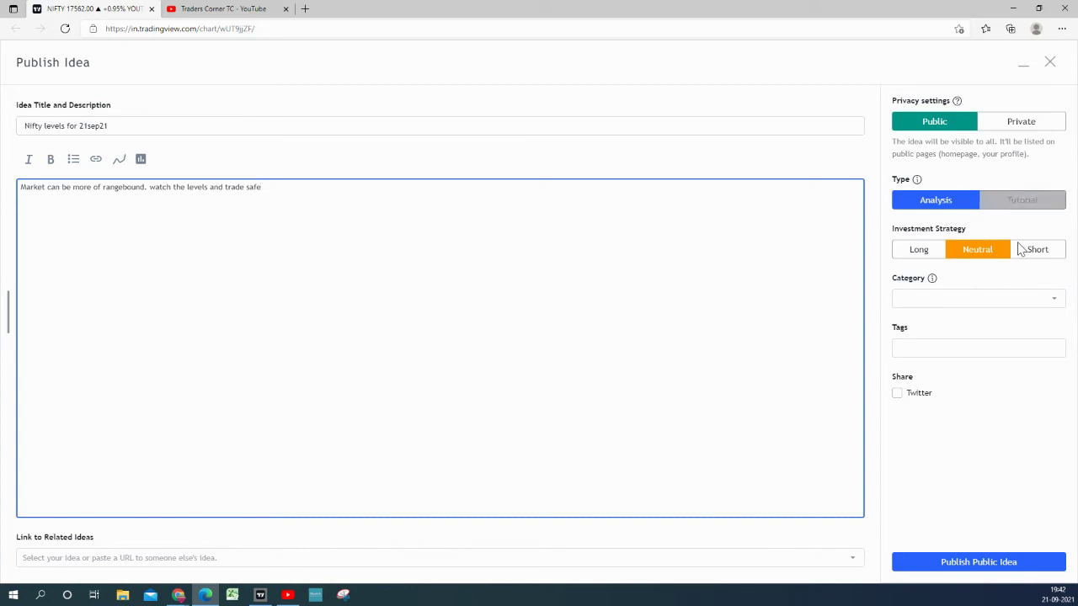
Assign the categories Trend analysis and Chart patterns to the idea
click(984, 302)
click(914, 329)
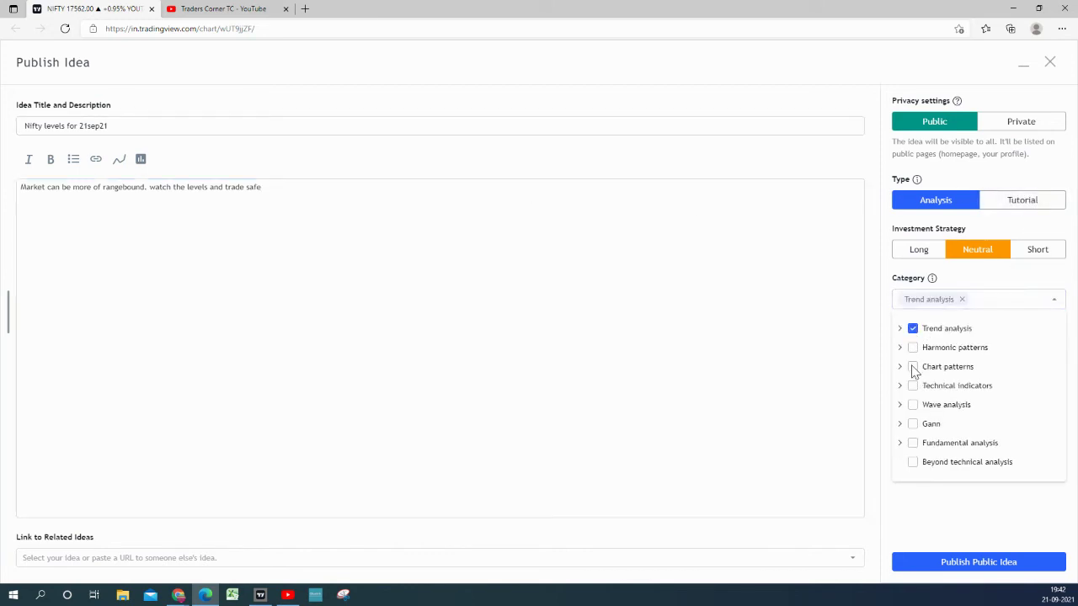
click(913, 367)
click(1052, 308)
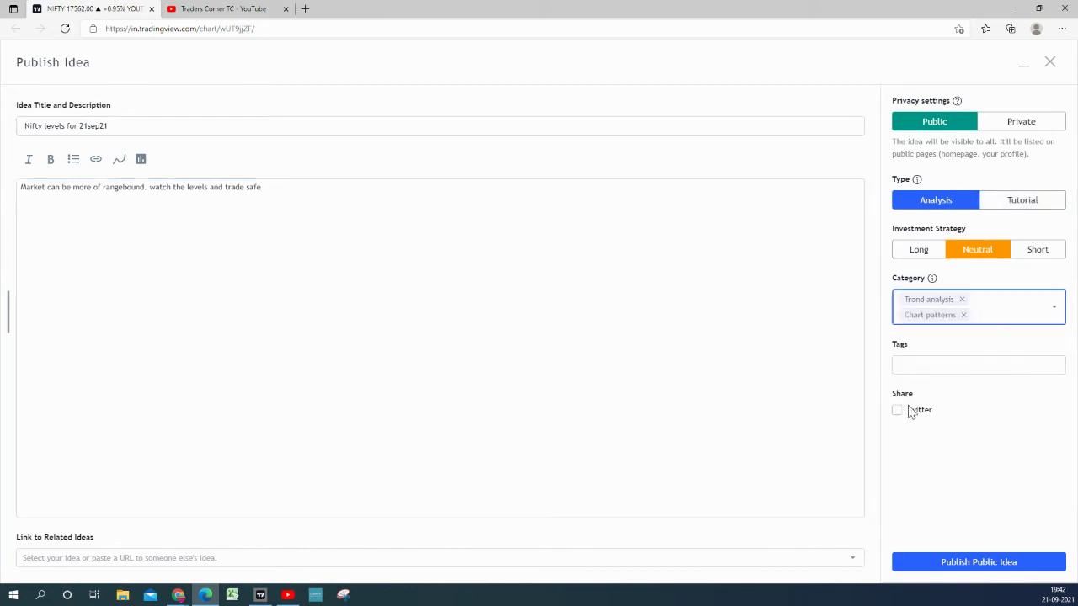
Publish the Nifty levels idea publicly and close the published idea's page
click(952, 565)
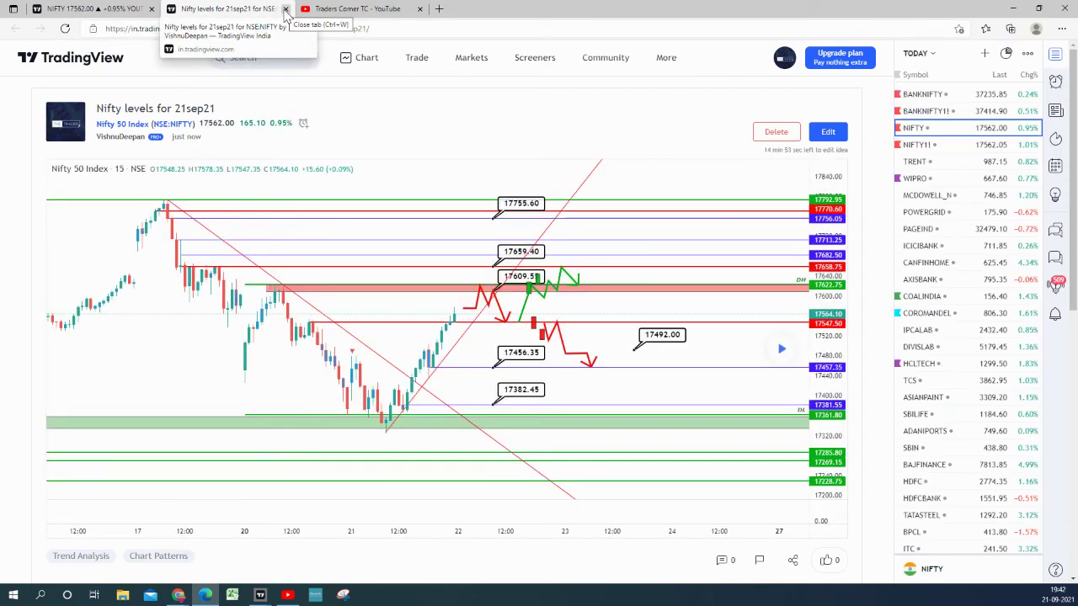
click(285, 9)
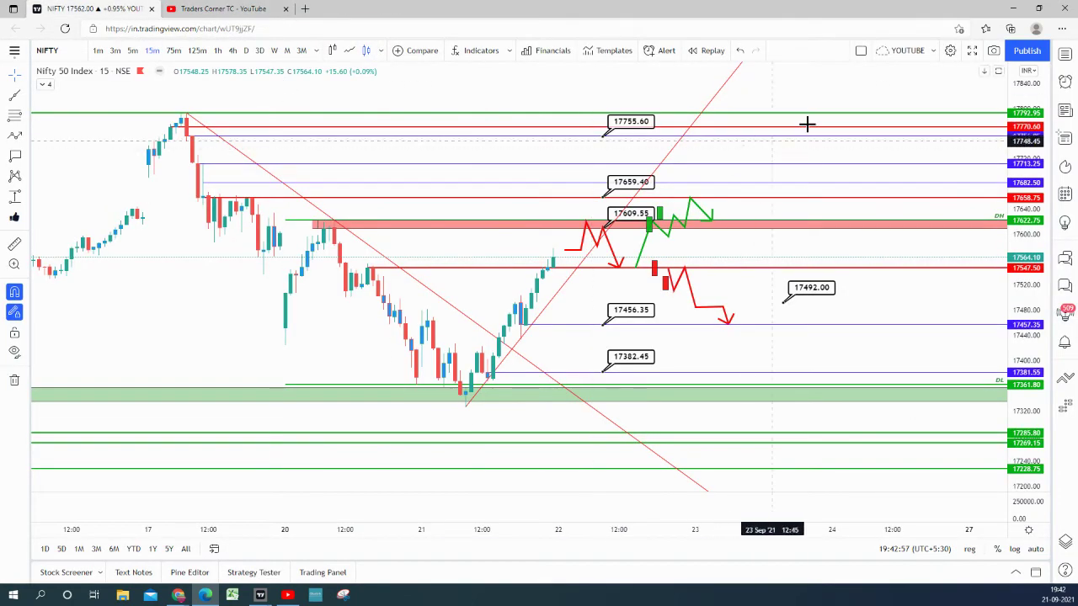
Open the NSE chart of UPL LTD on the weekly timeframe and review its marked levels and demand zones
text(UPL)
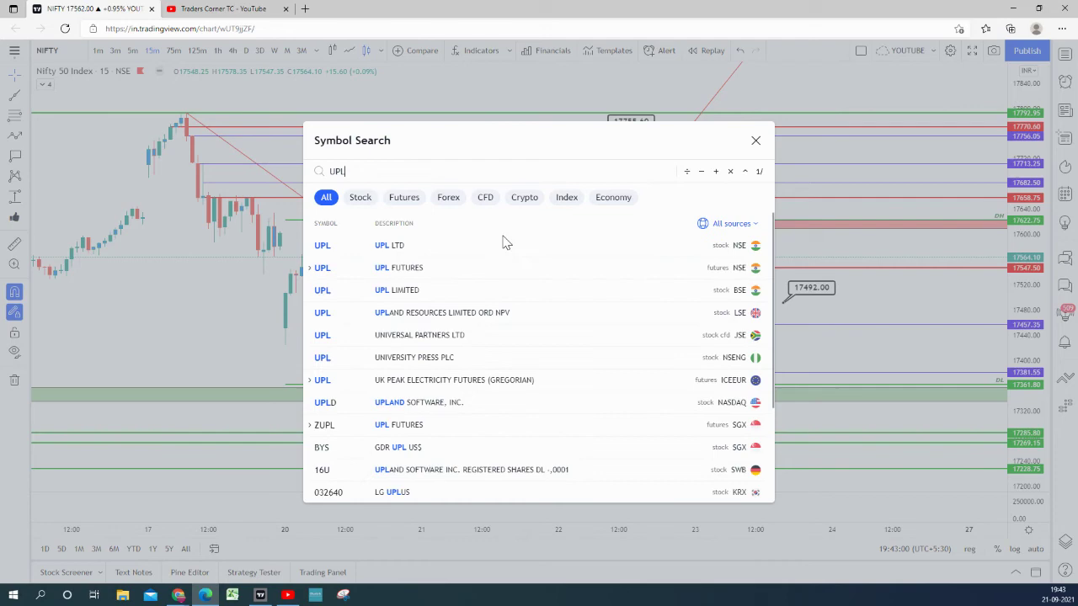
click(503, 240)
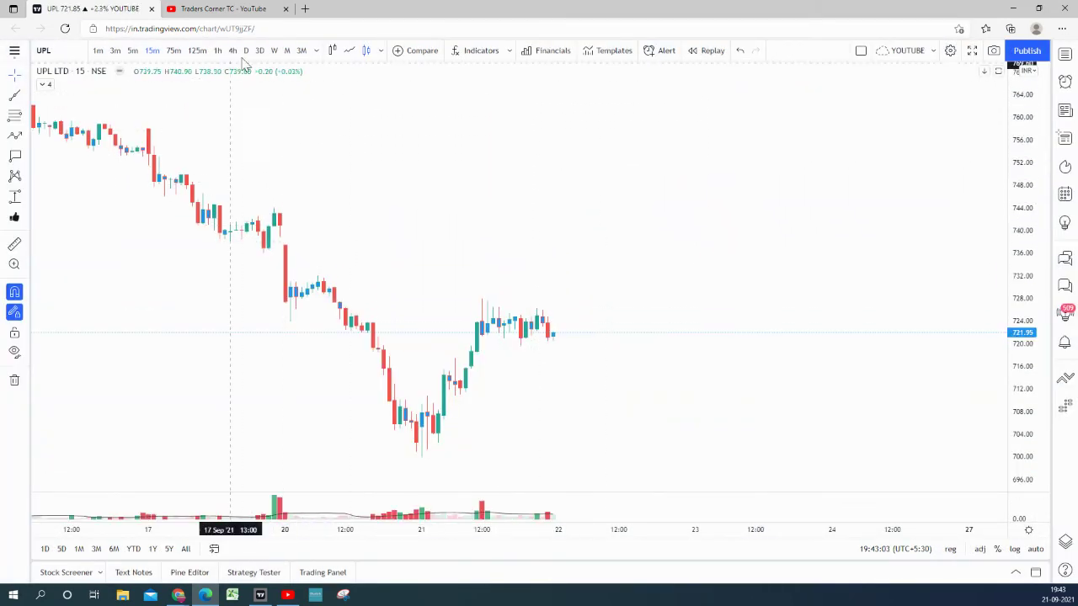
click(274, 51)
right_click(1007, 172)
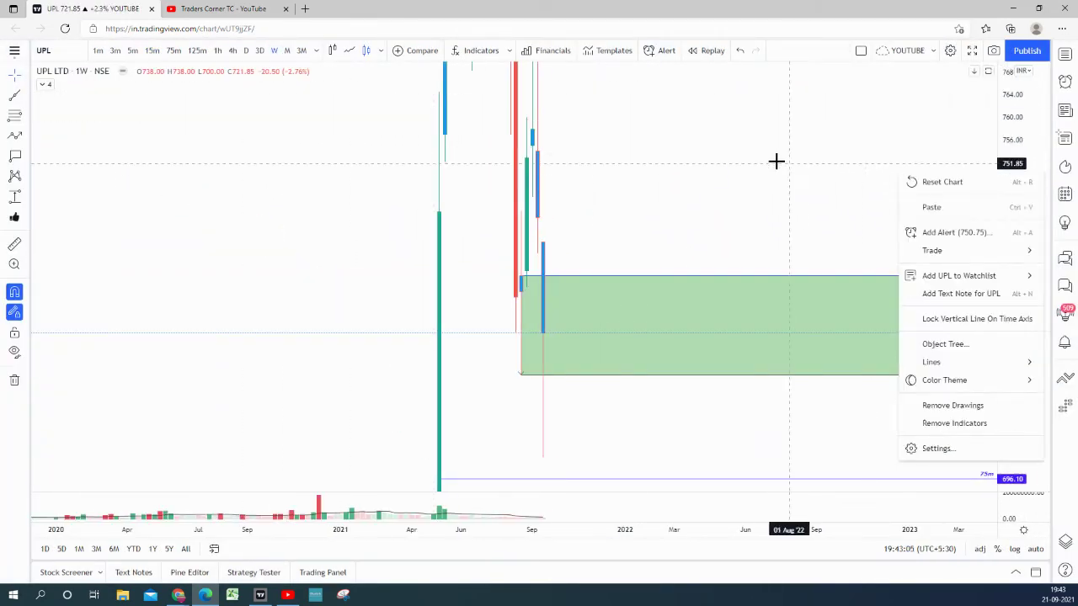
click(1015, 109)
drag(1015, 109, 965, 479)
scroll(712, 362, up, 3)
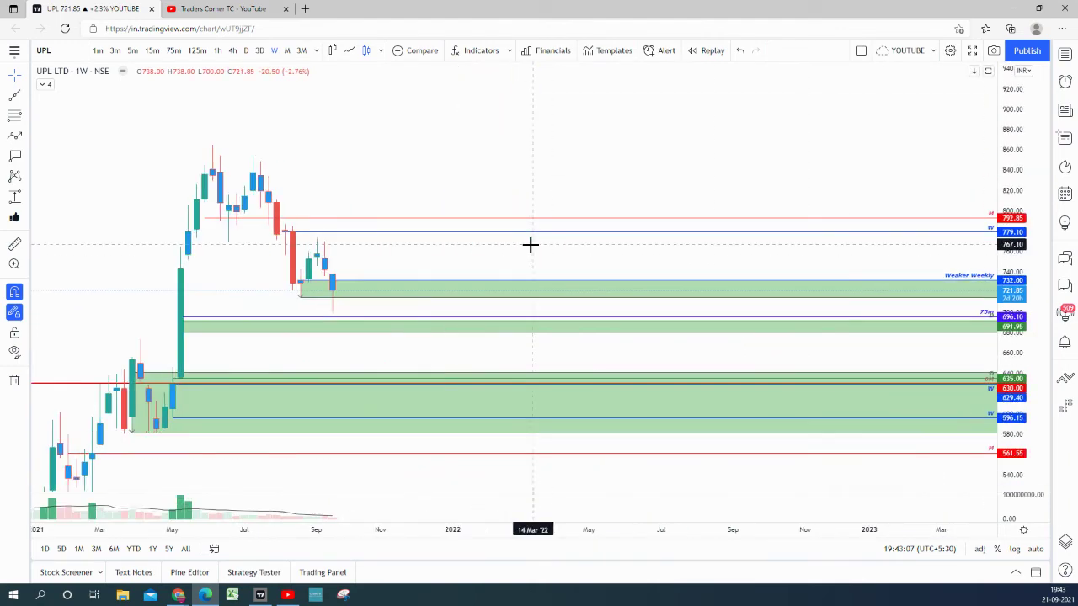
drag(530, 244, 821, 197)
scroll(821, 197, up, 4)
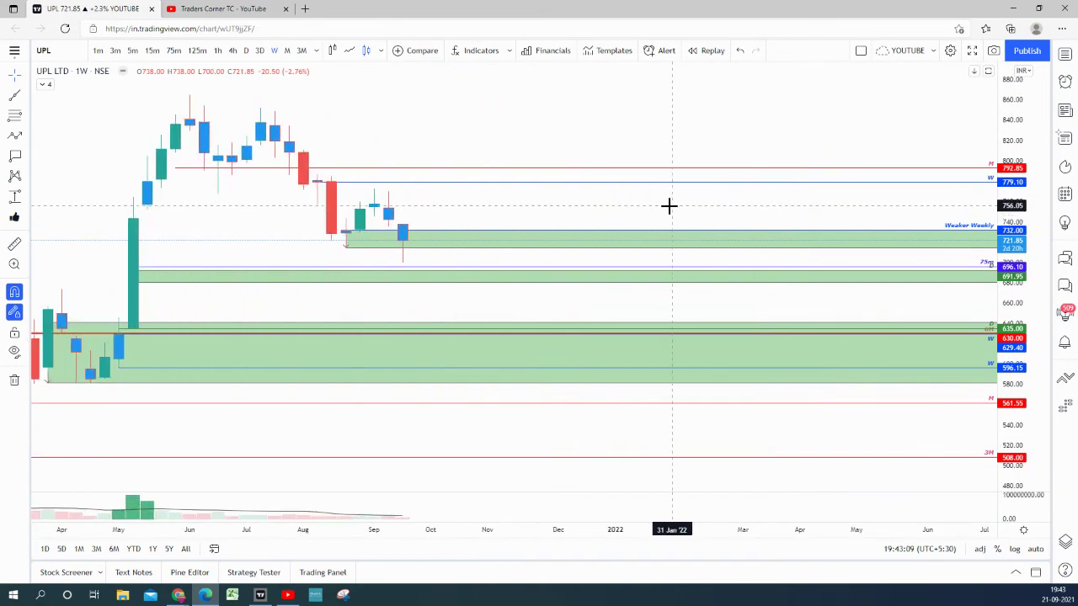
drag(668, 205, 879, 205)
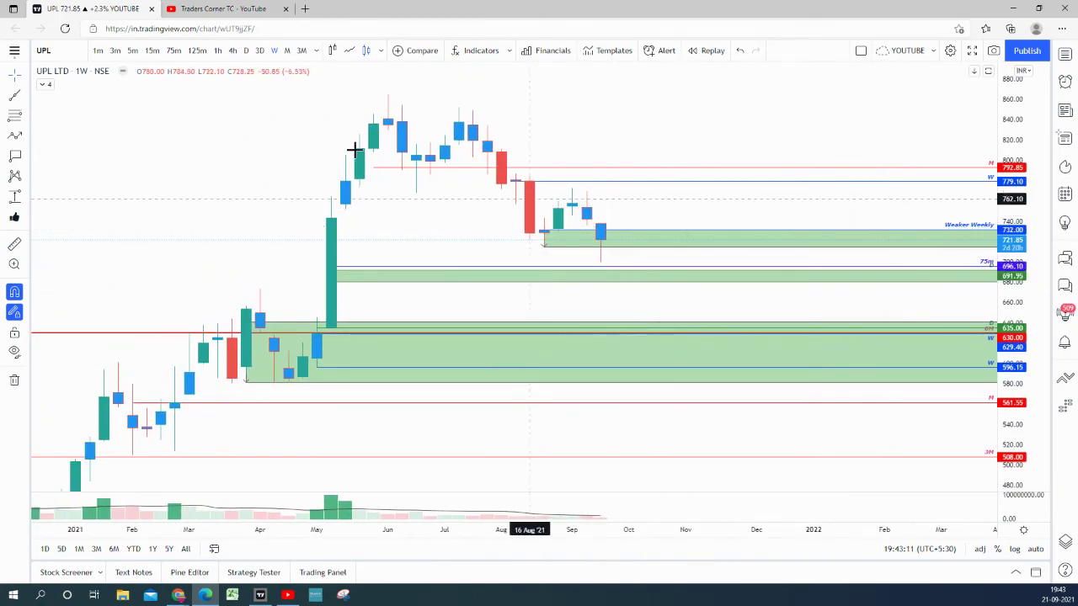
Switch the UPL chart to the daily timeframe and examine the zones around the latest candles
click(246, 50)
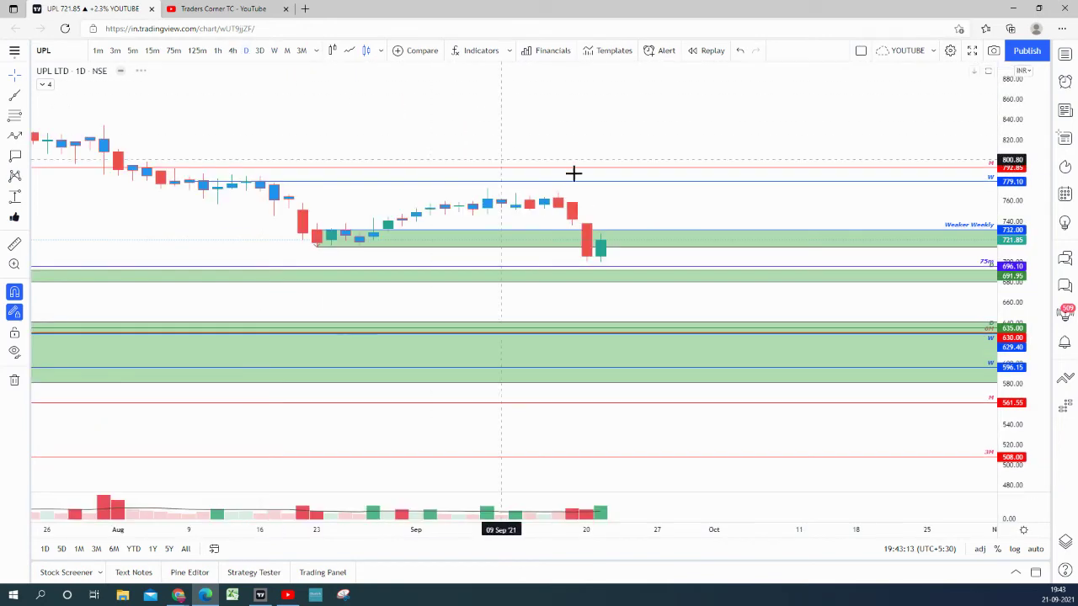
scroll(577, 172, down, 5)
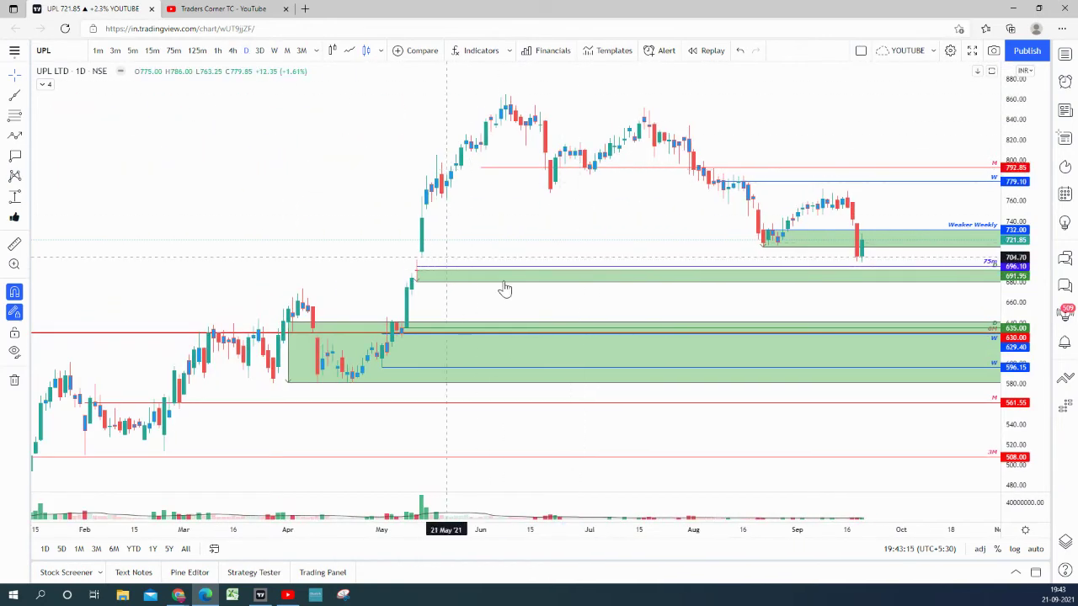
scroll(959, 302, up, 2)
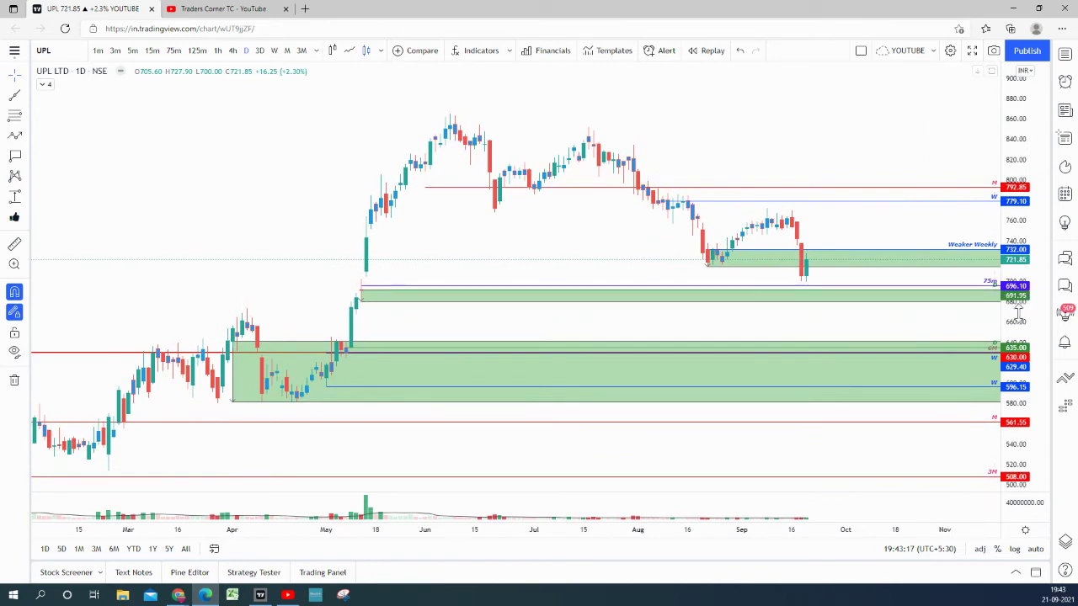
scroll(977, 253, up, 3)
scroll(916, 245, down, 5)
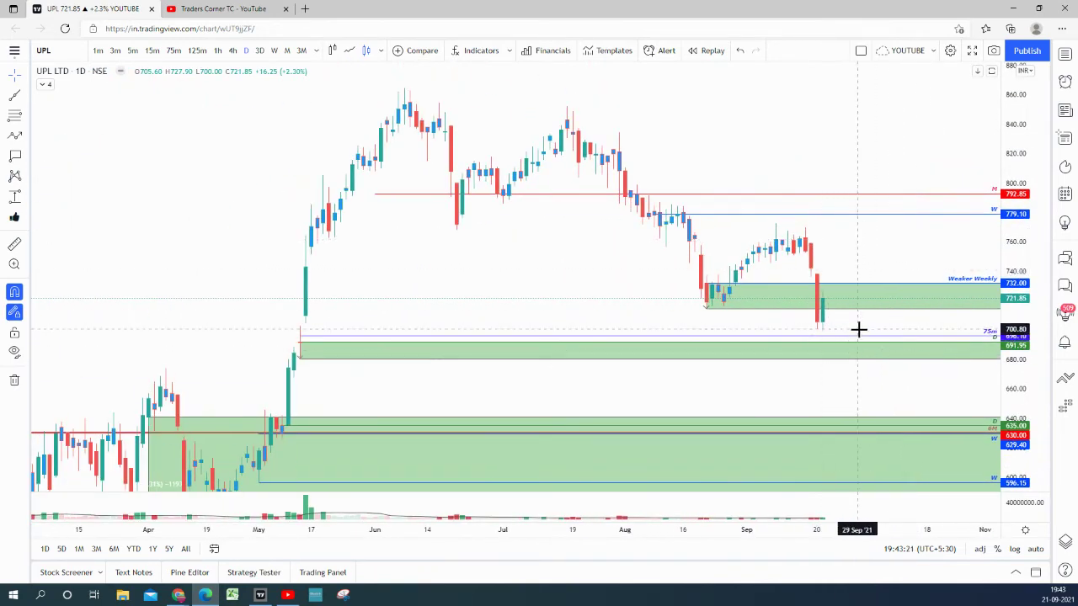
drag(867, 248, 748, 234)
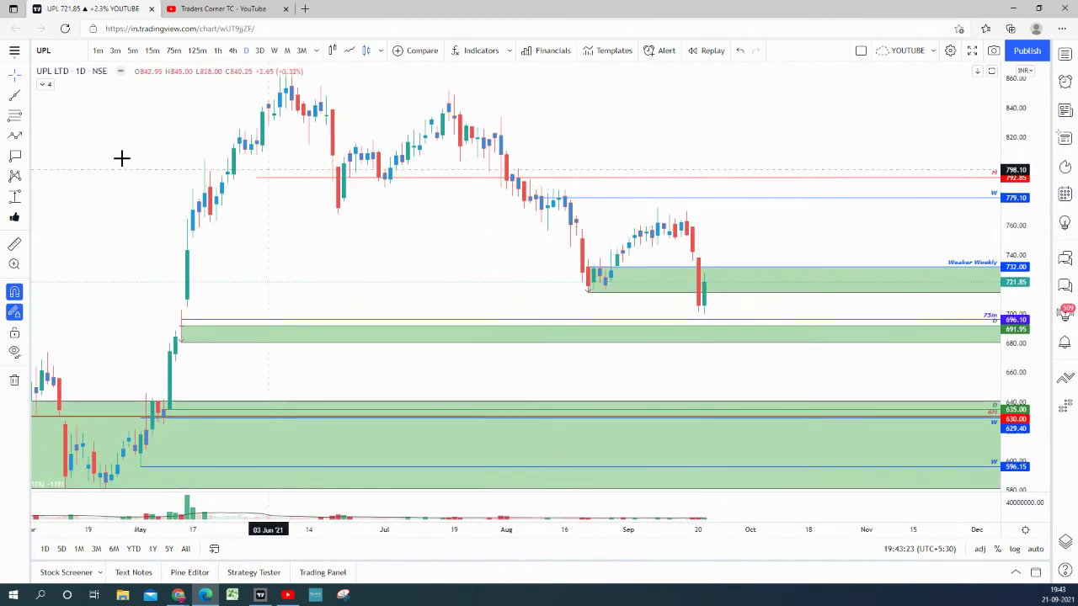
Draw an arrow path from the latest candle down to about 692, up to 743, back to 732 and up to 779
click(14, 134)
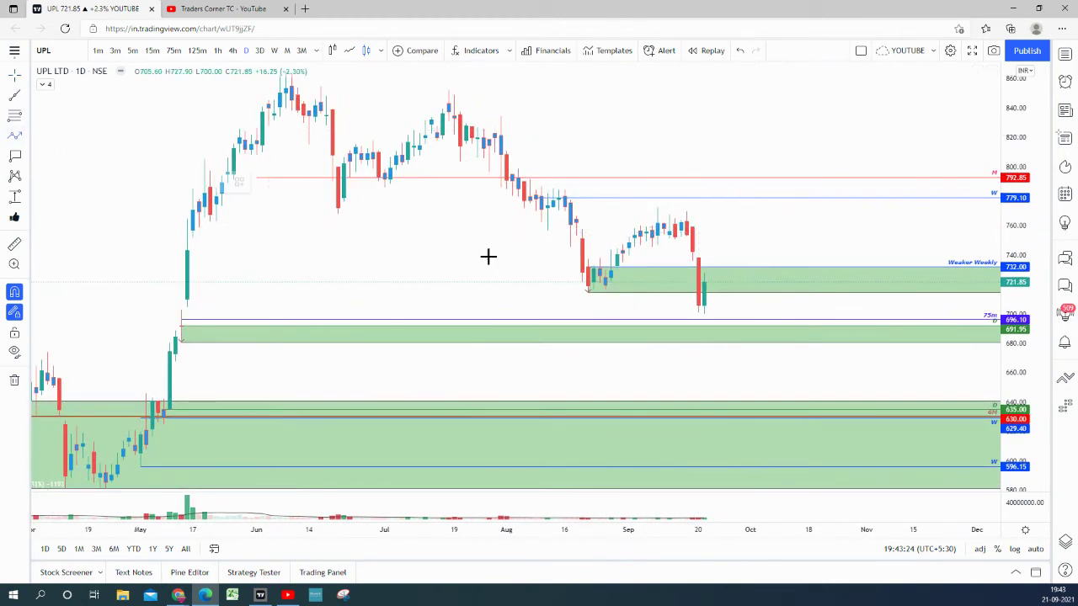
click(711, 290)
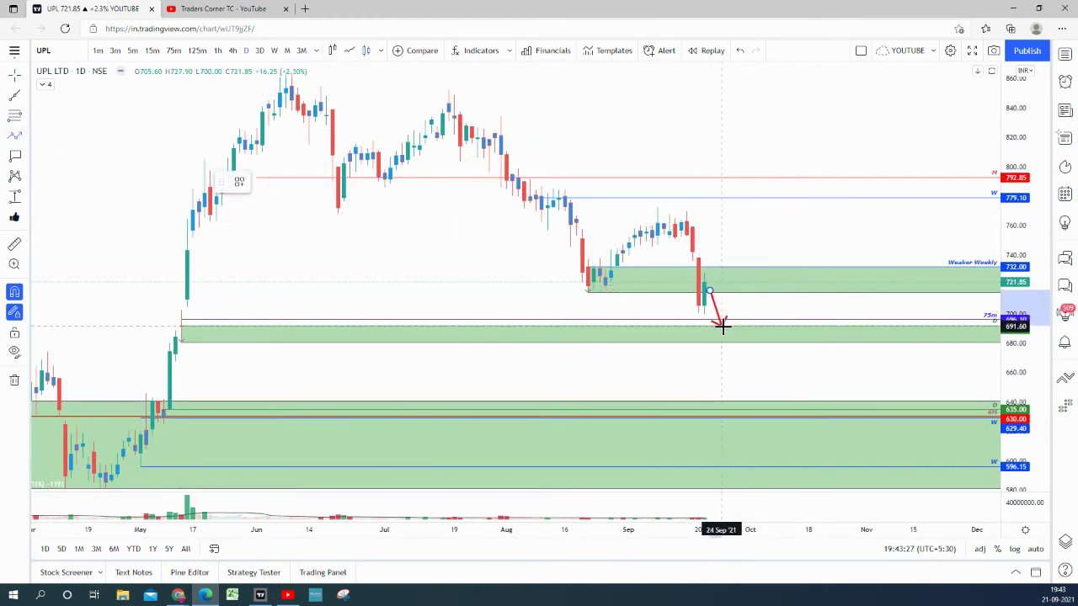
click(722, 325)
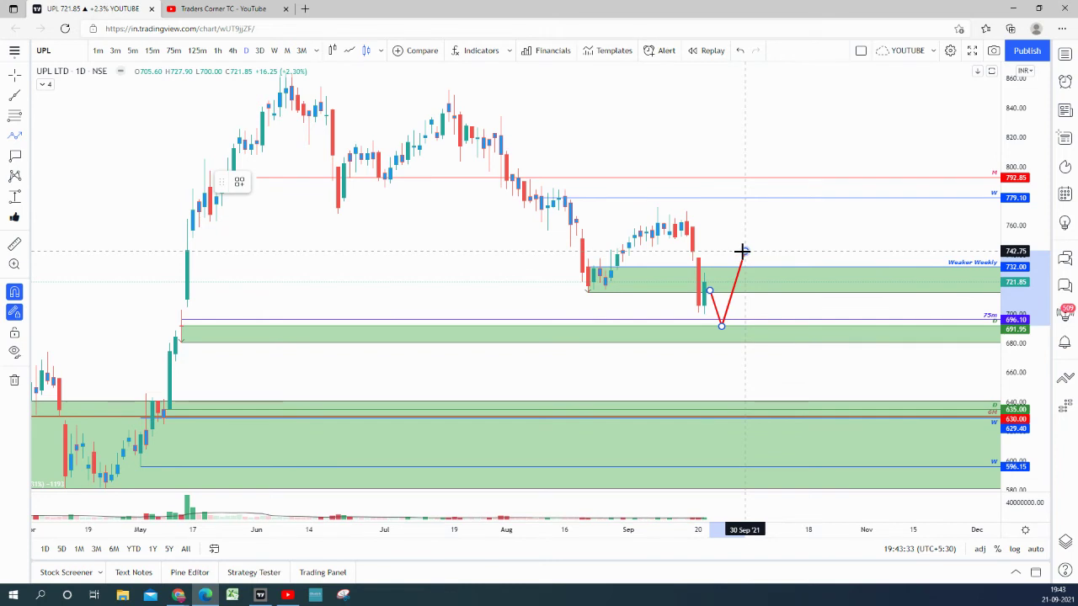
click(743, 251)
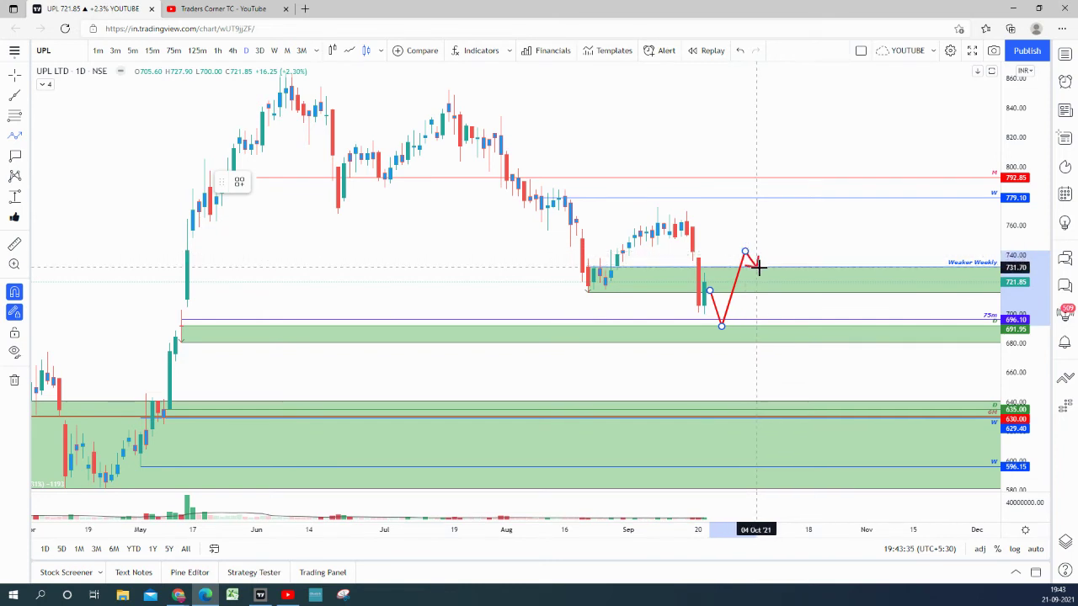
click(757, 267)
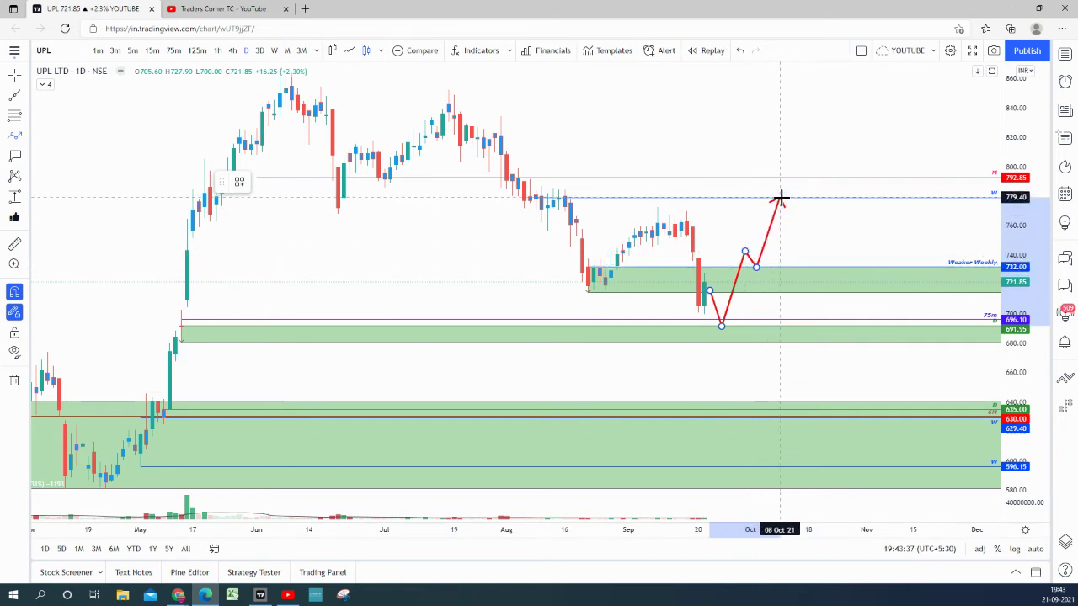
double_click(781, 198)
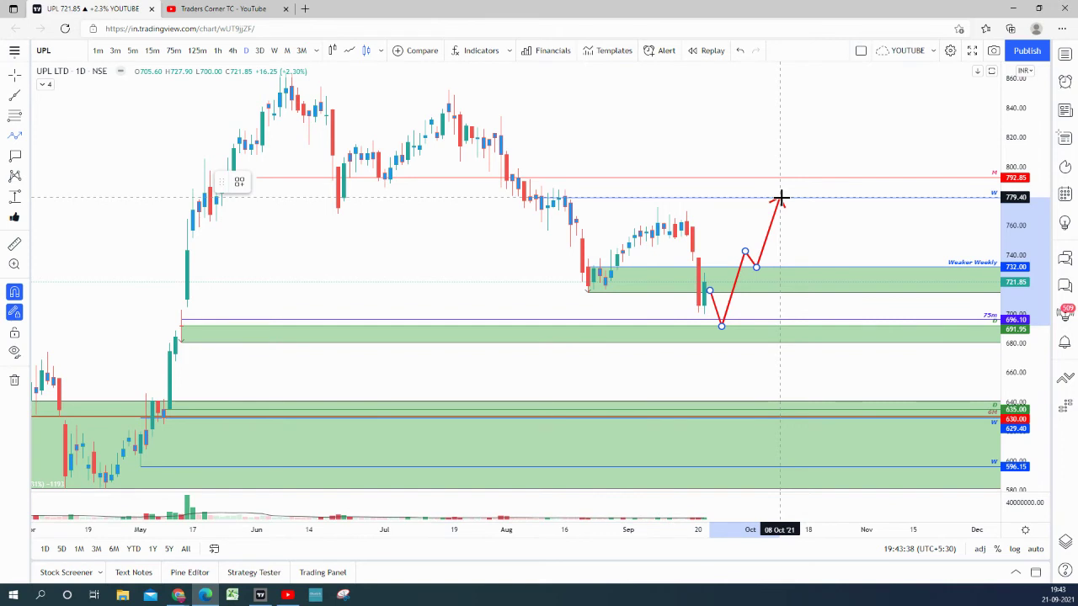
click(853, 226)
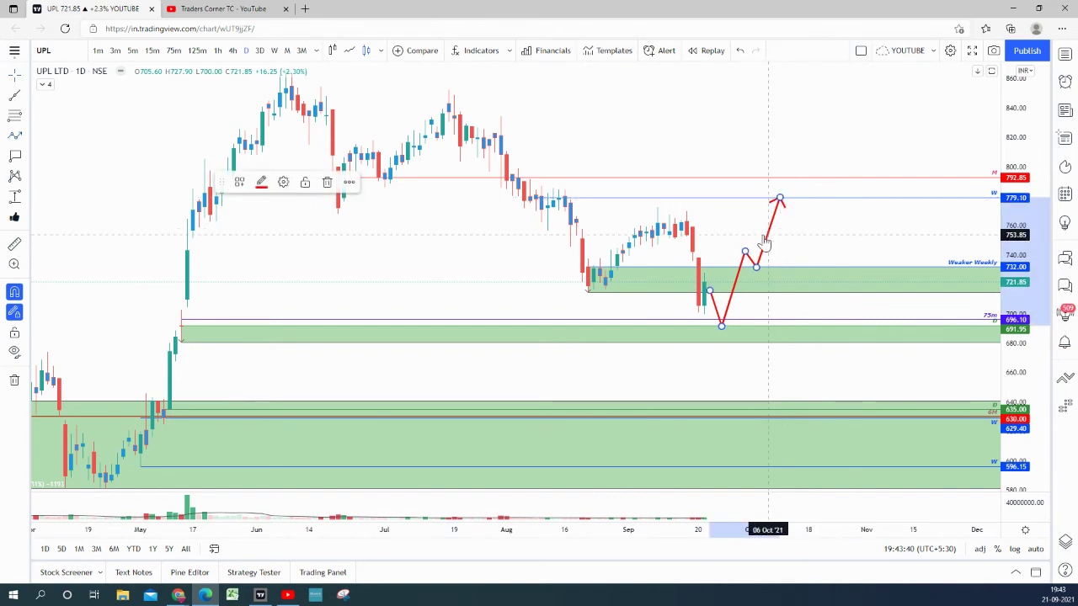
Recolour the new arrow path green
click(262, 184)
click(287, 328)
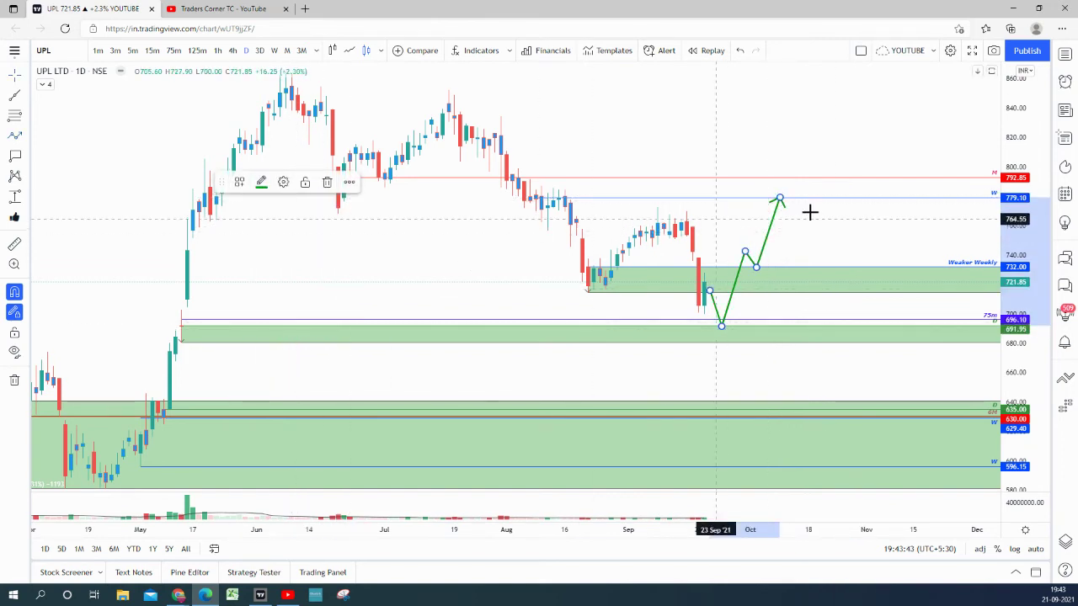
right_click(877, 222)
Draw a second arrow path from about 732 up to 743, back to 732 and up to the weekly line at about 779
click(15, 137)
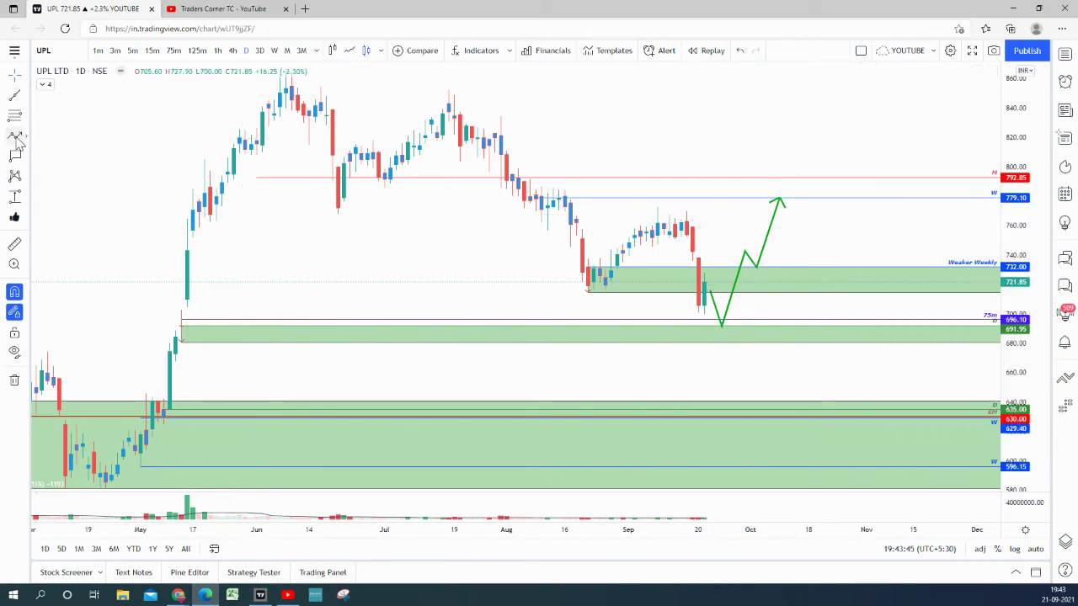
click(710, 266)
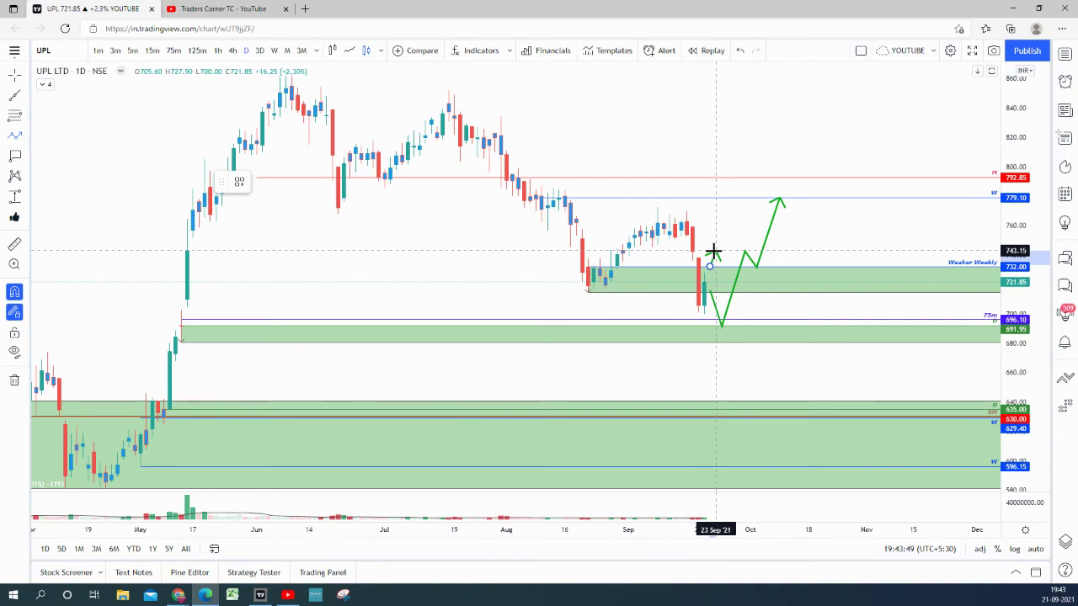
click(715, 251)
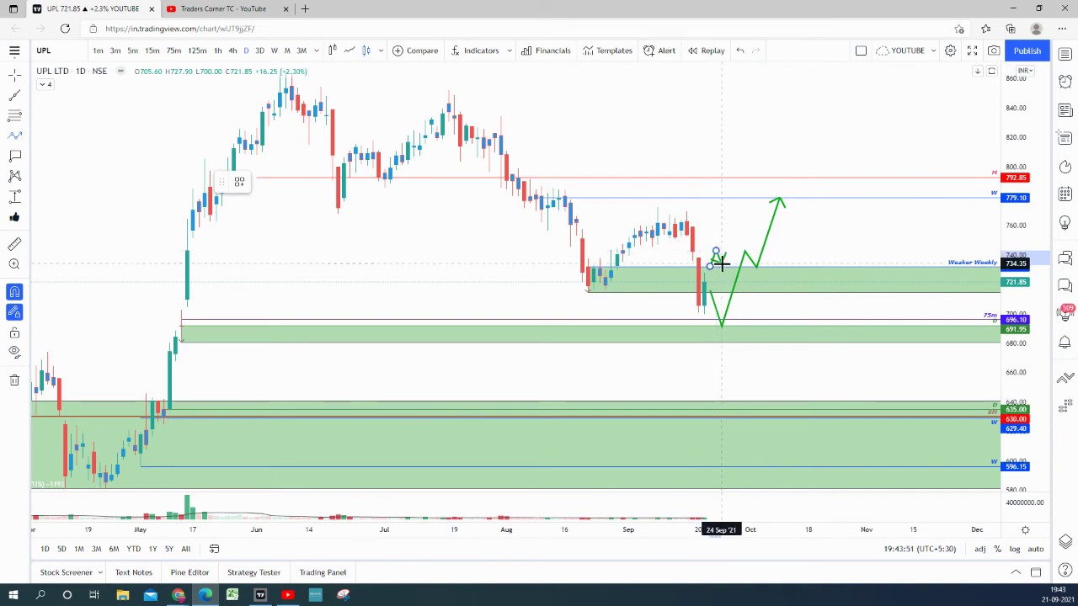
click(722, 266)
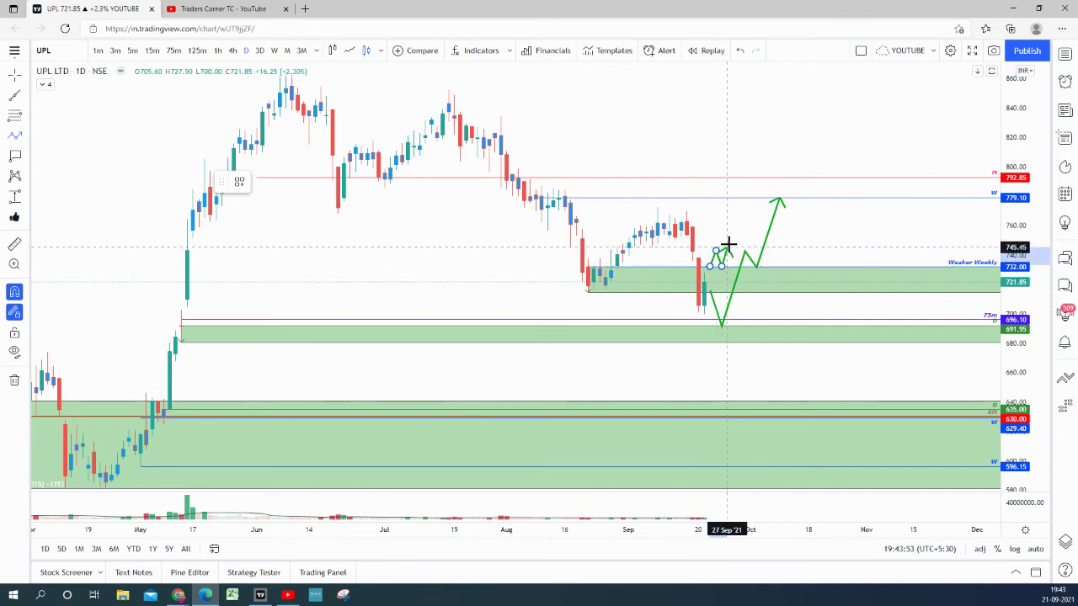
click(739, 198)
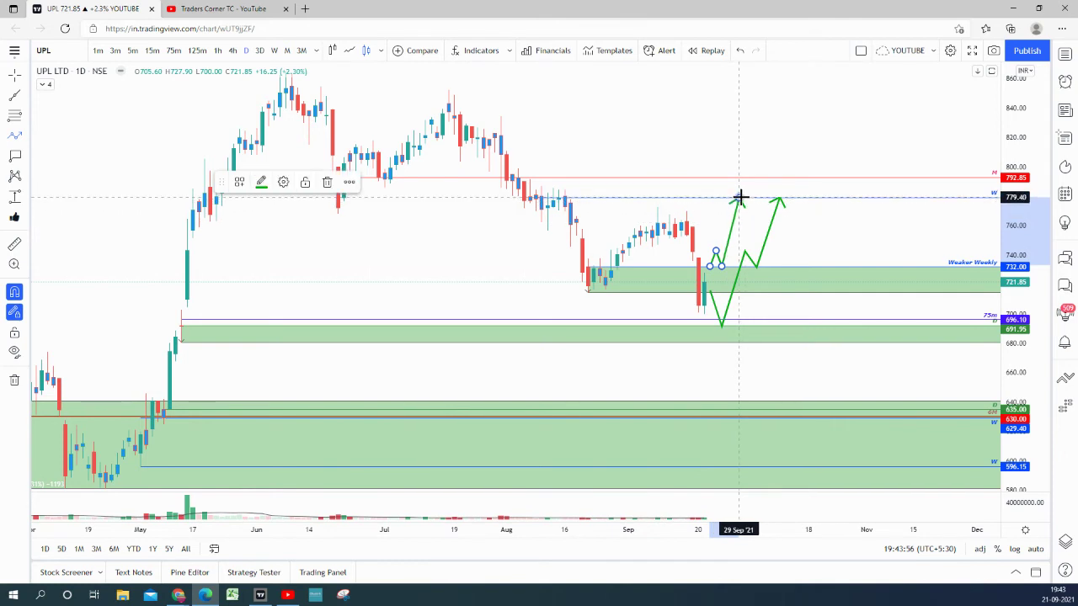
click(789, 140)
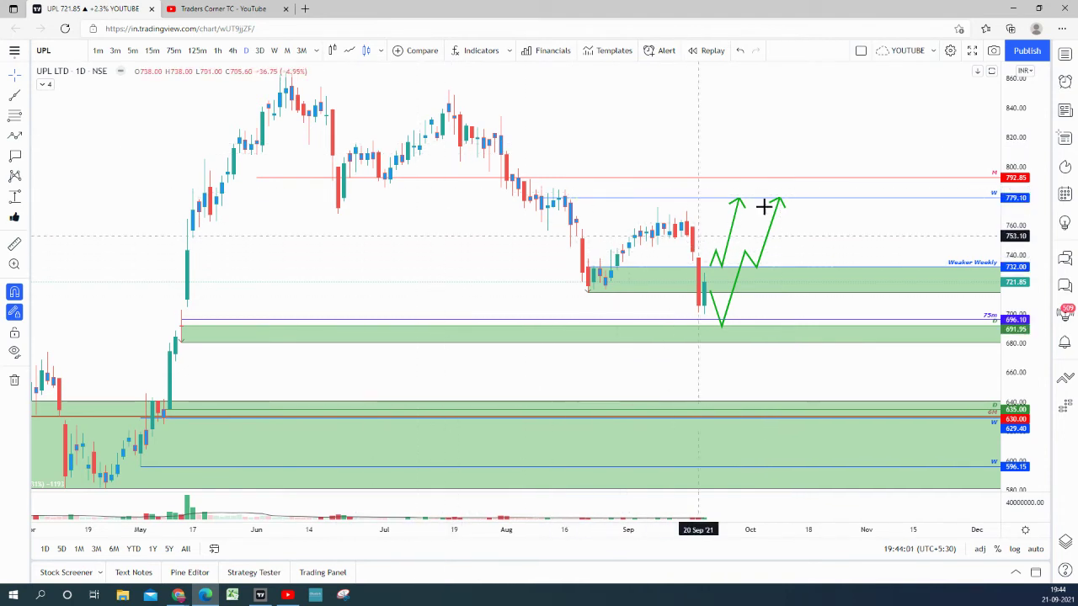
Place price labels at about 742.65 and 779.15 beyond the two green paths
drag(835, 248, 867, 274)
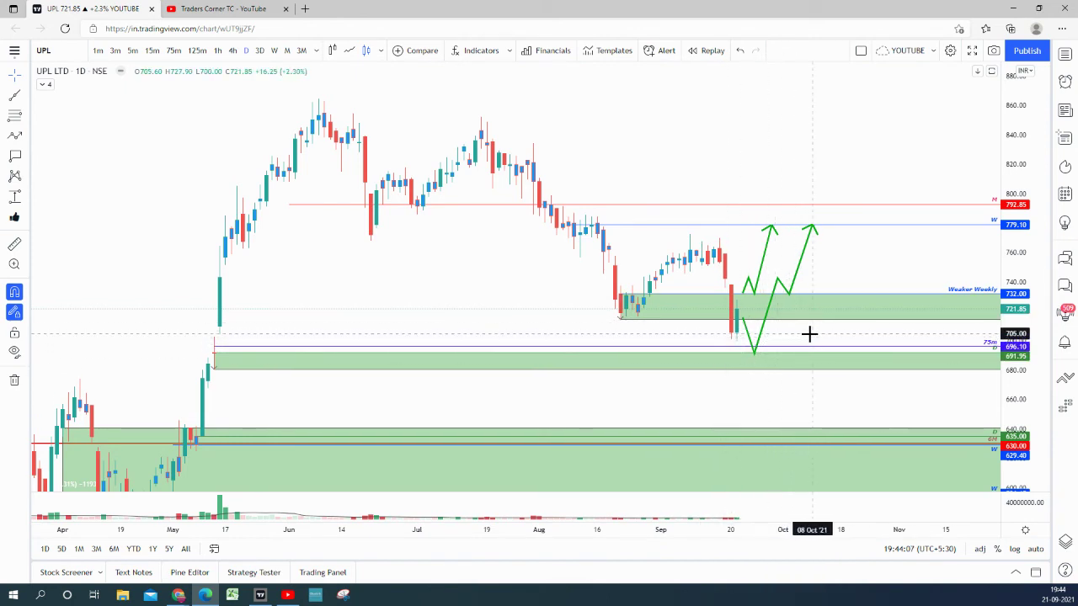
scroll(808, 334, up, 2)
scroll(741, 360, up, 2)
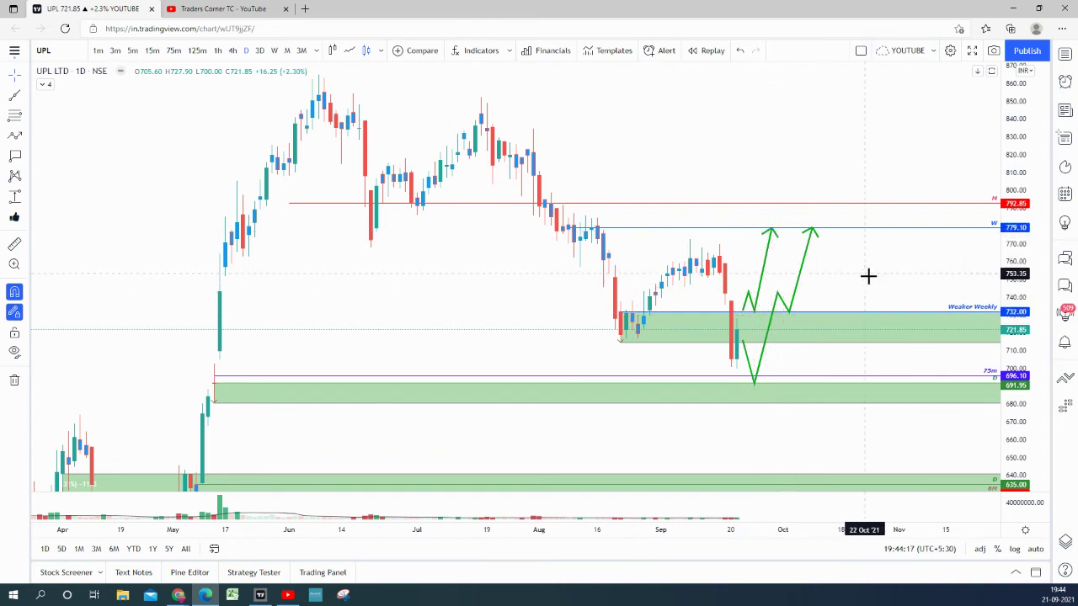
click(15, 156)
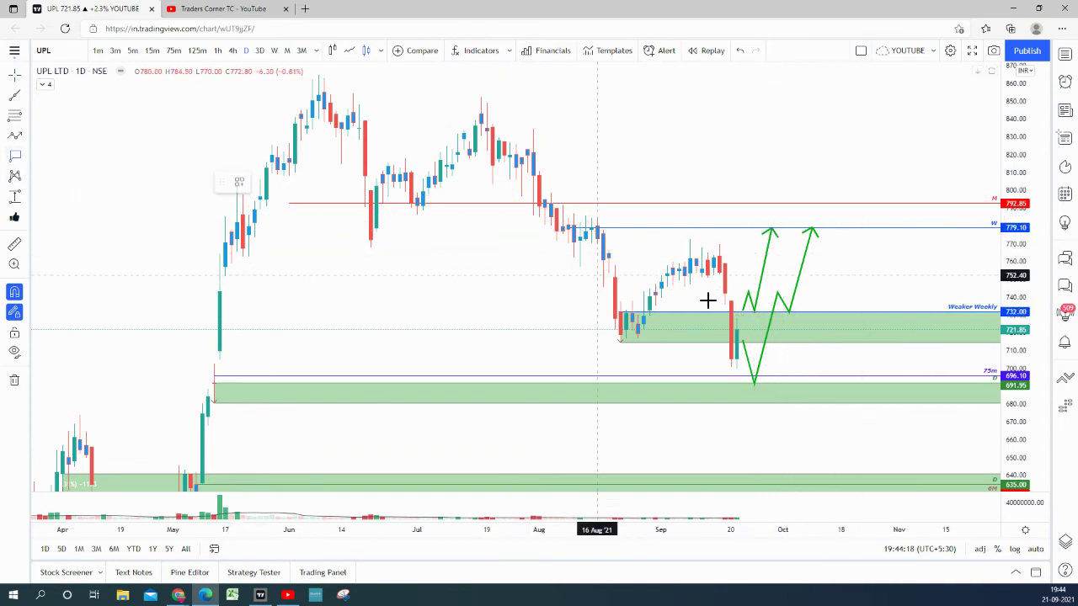
click(848, 293)
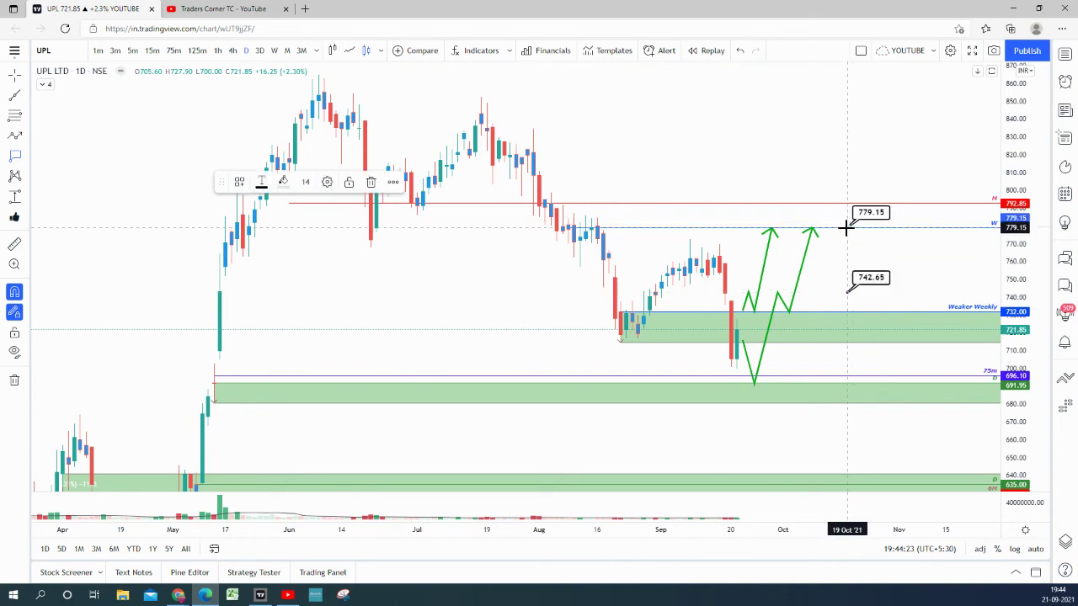
click(859, 166)
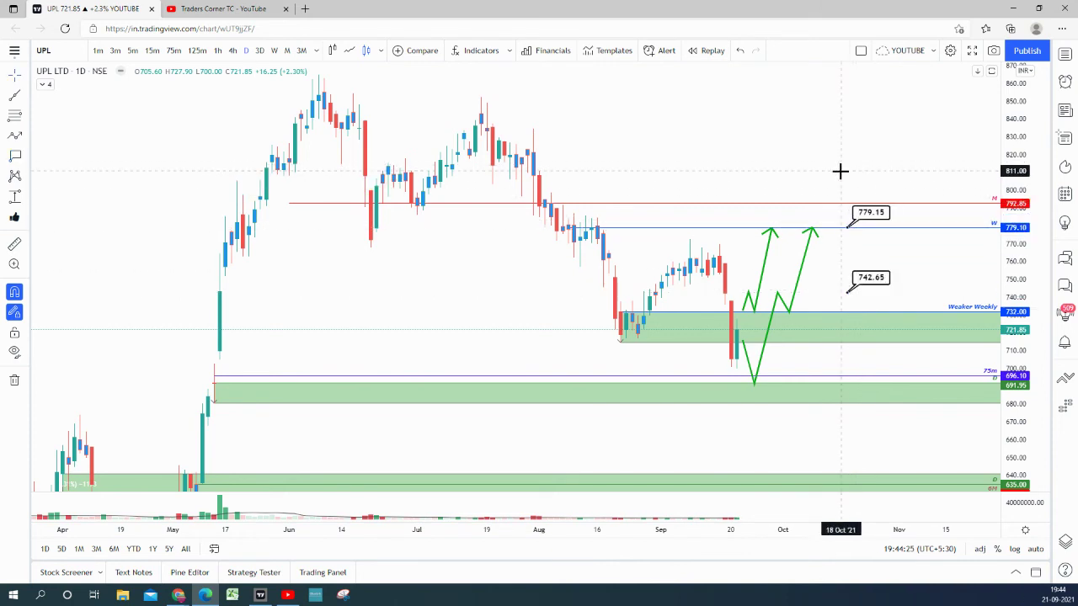
Look up GUJARAT in the symbol search and open the Gujarat Gas Ltd (GUJGASLTD) NSE stock chart
click(1065, 56)
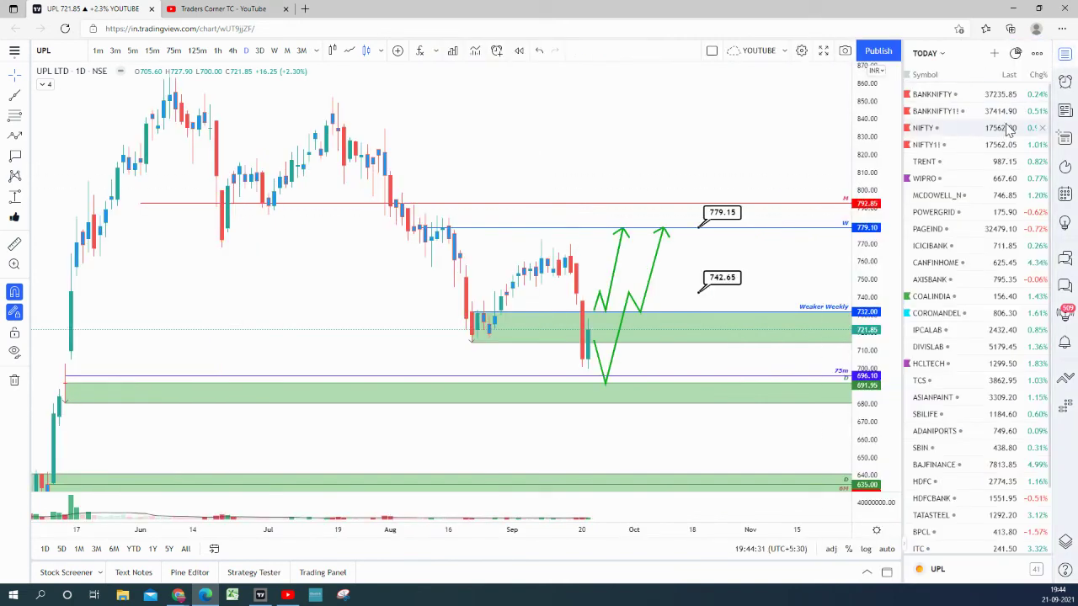
click(1066, 55)
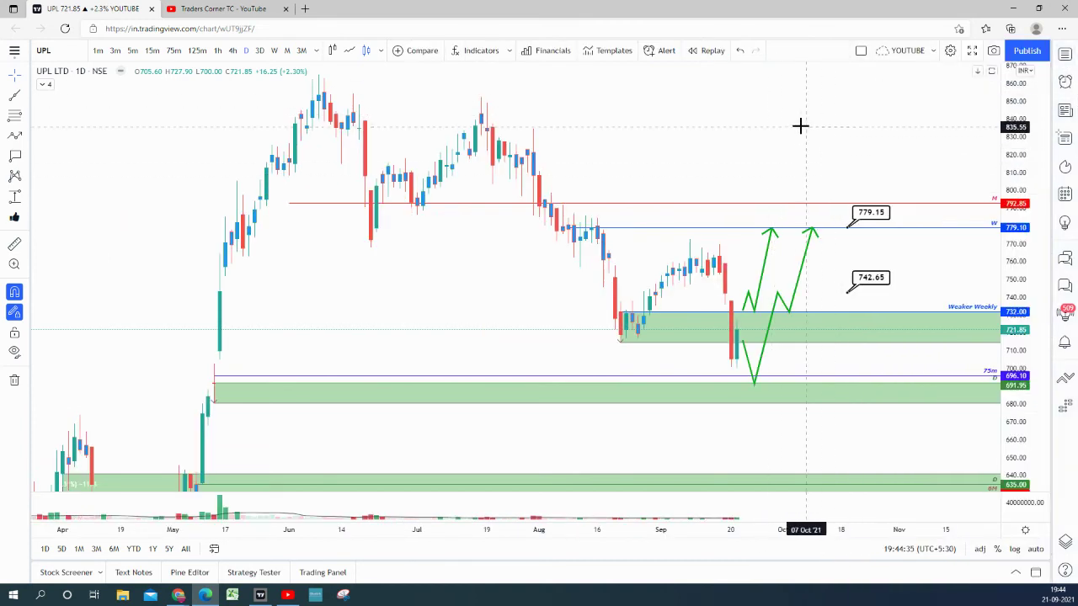
text(GU)
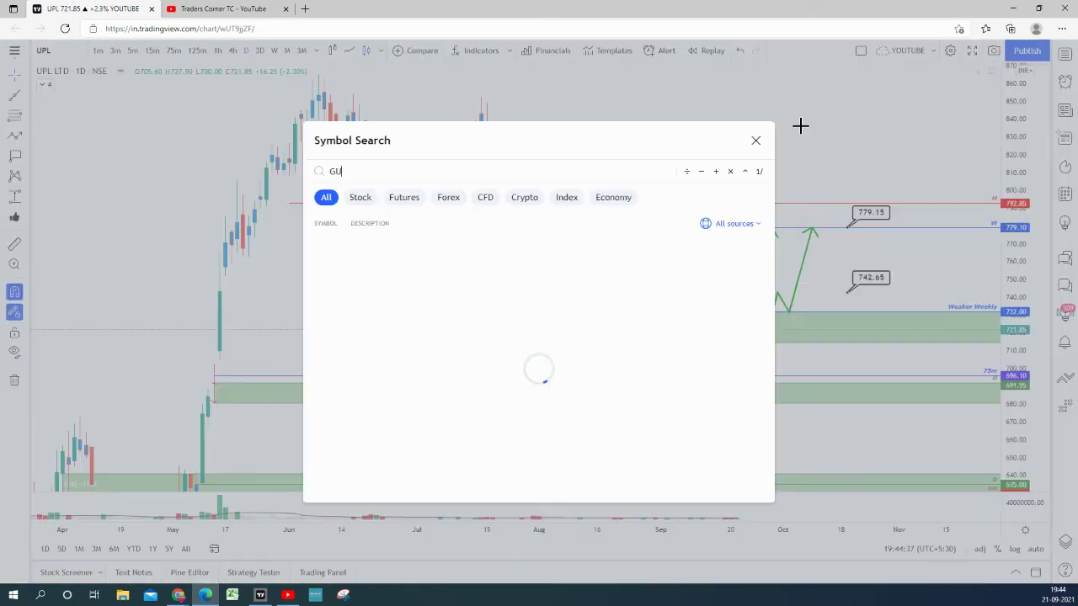
text(JARA)
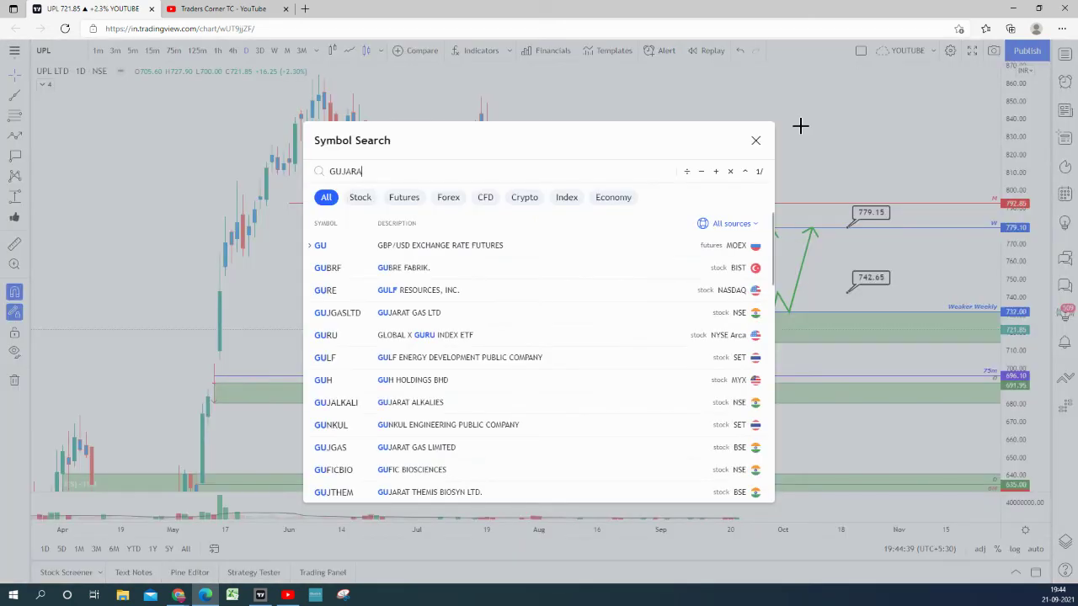
text(T)
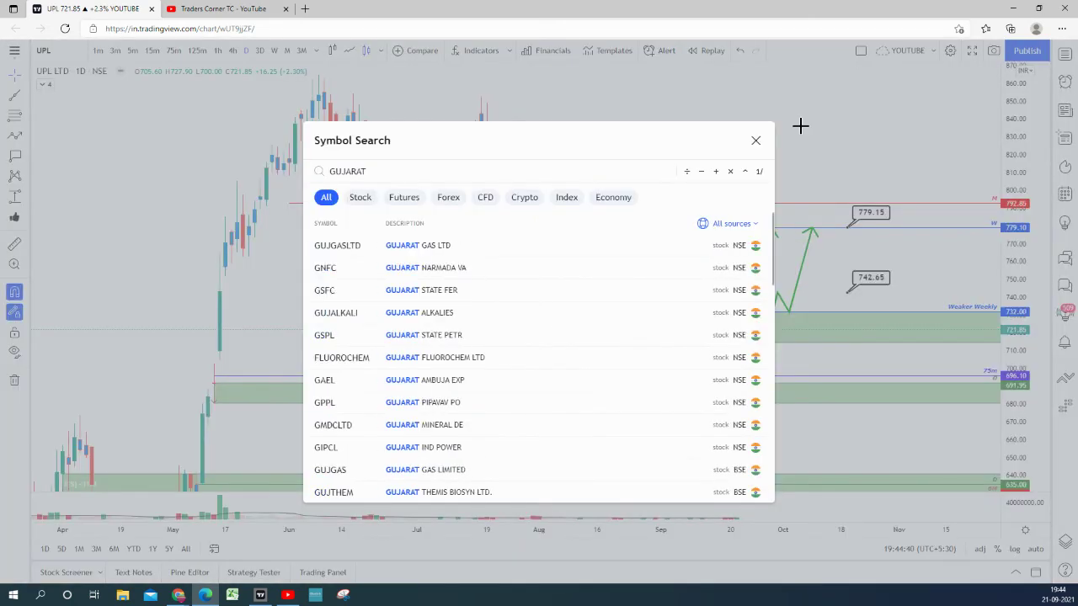
click(443, 247)
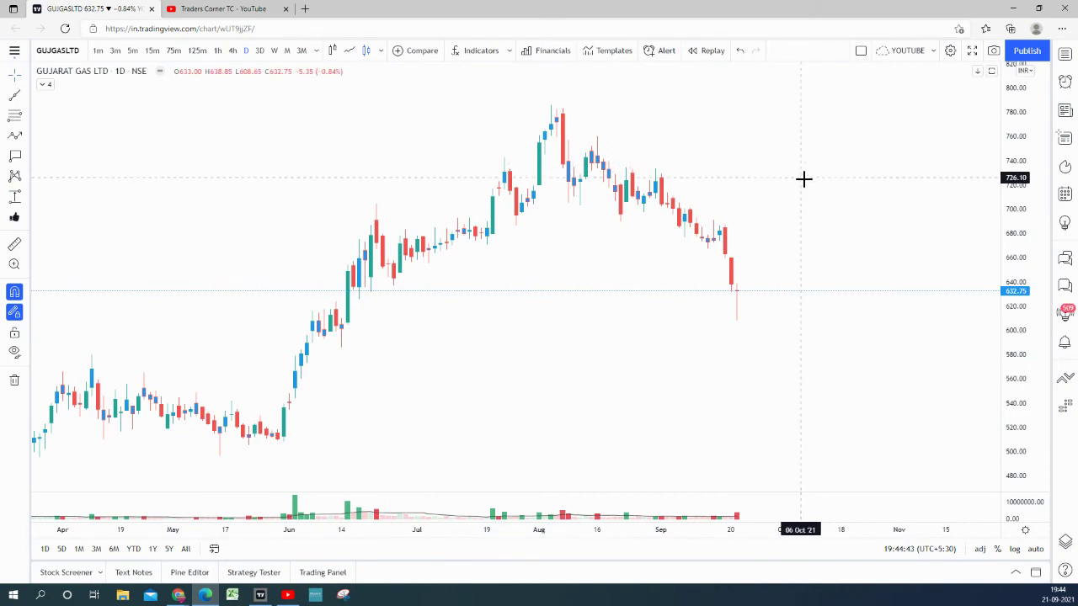
right_click(755, 169)
click(756, 170)
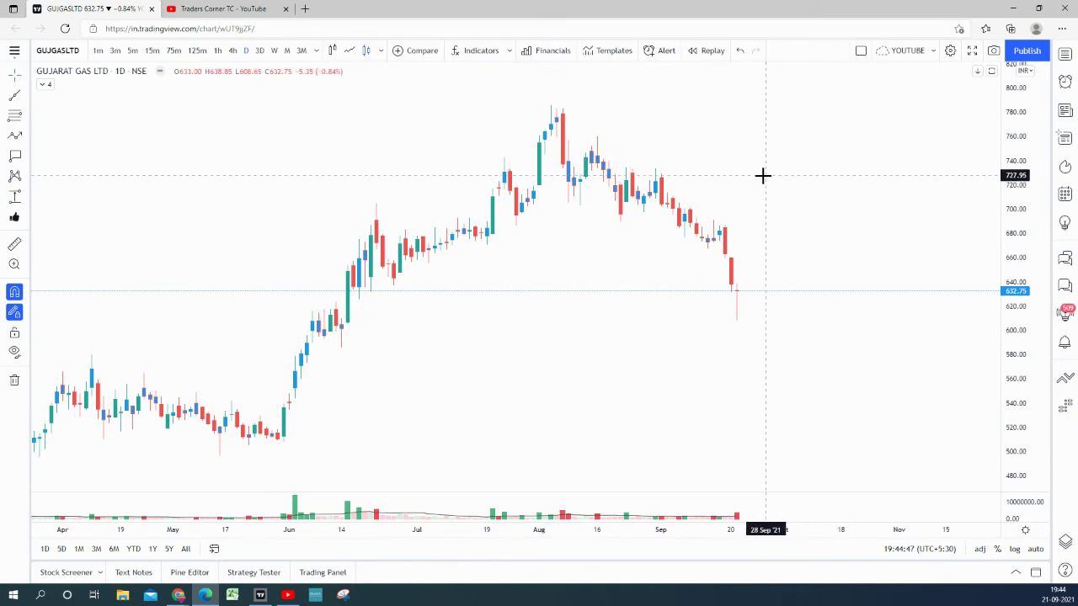
Search for BAJAJ and switch the chart to the Bajaj Auto Ltd (BAJAJ_AUTO) NSE stock
text(BAJAJ)
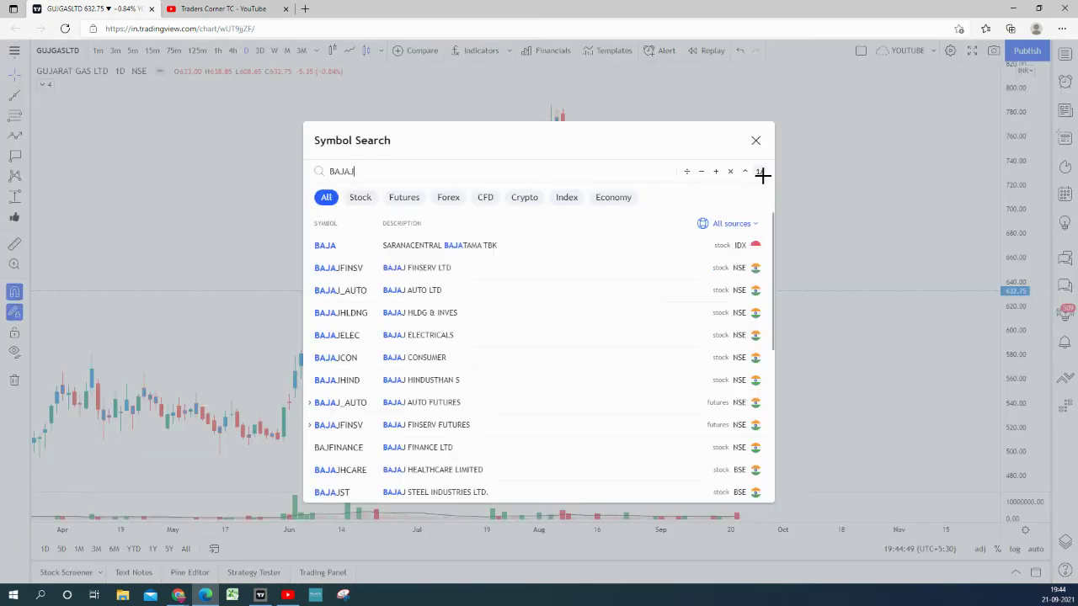
click(599, 267)
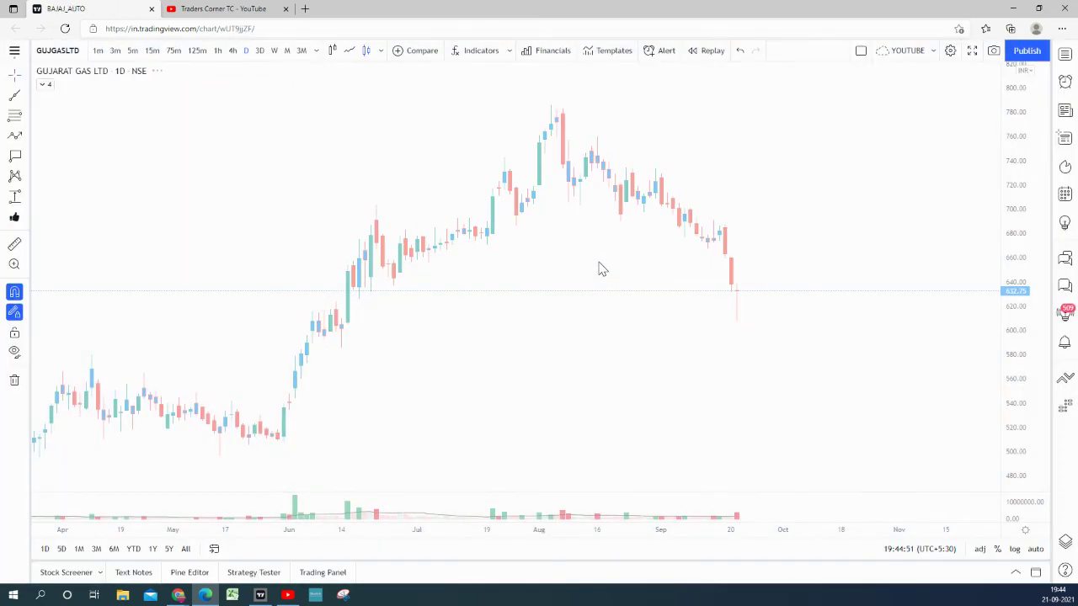
right_click(812, 210)
click(704, 175)
Add a horizontal ray at 3699.55 starting from the mid-September swing low on the daily chart
scroll(869, 236, down, 5)
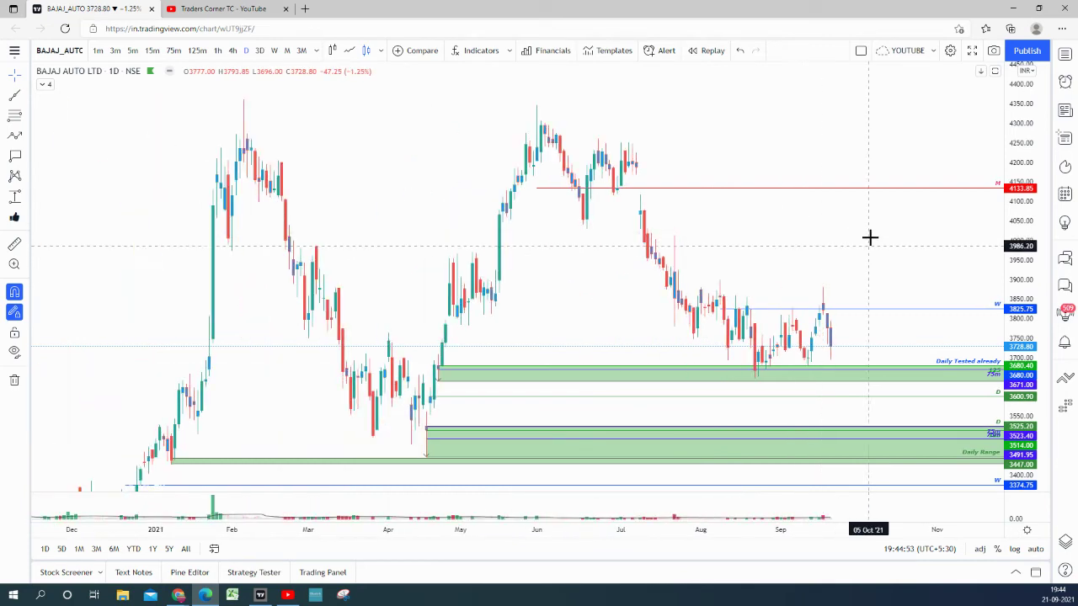
scroll(842, 236, up, 3)
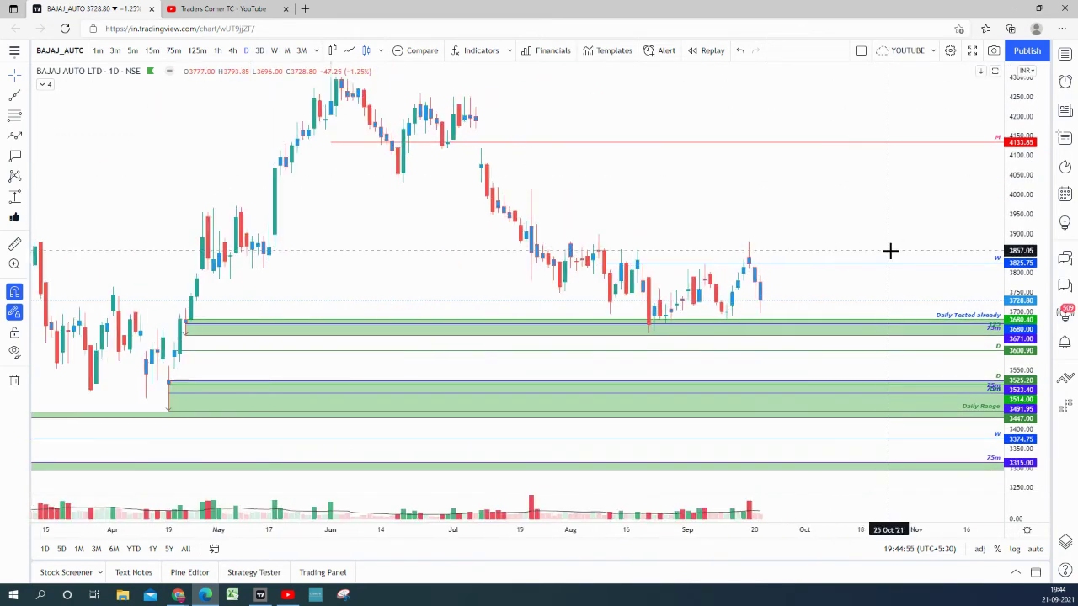
mouse_move(1010, 238)
mouse_down()
mouse_move(1008, 251)
mouse_move(1008, 221)
mouse_up()
drag(894, 249, 904, 293)
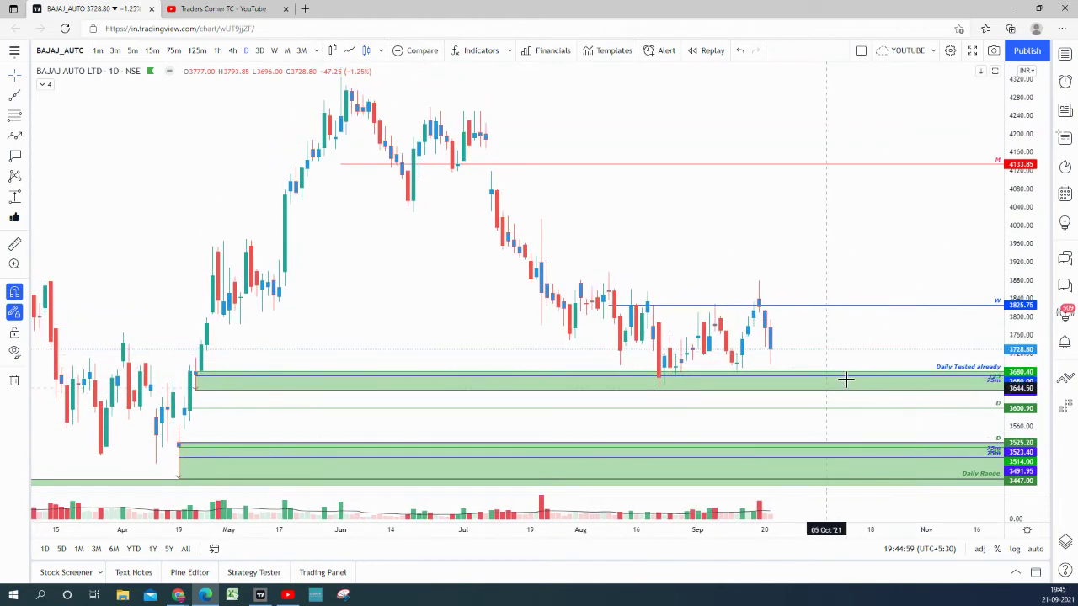
drag(1028, 404, 1021, 396)
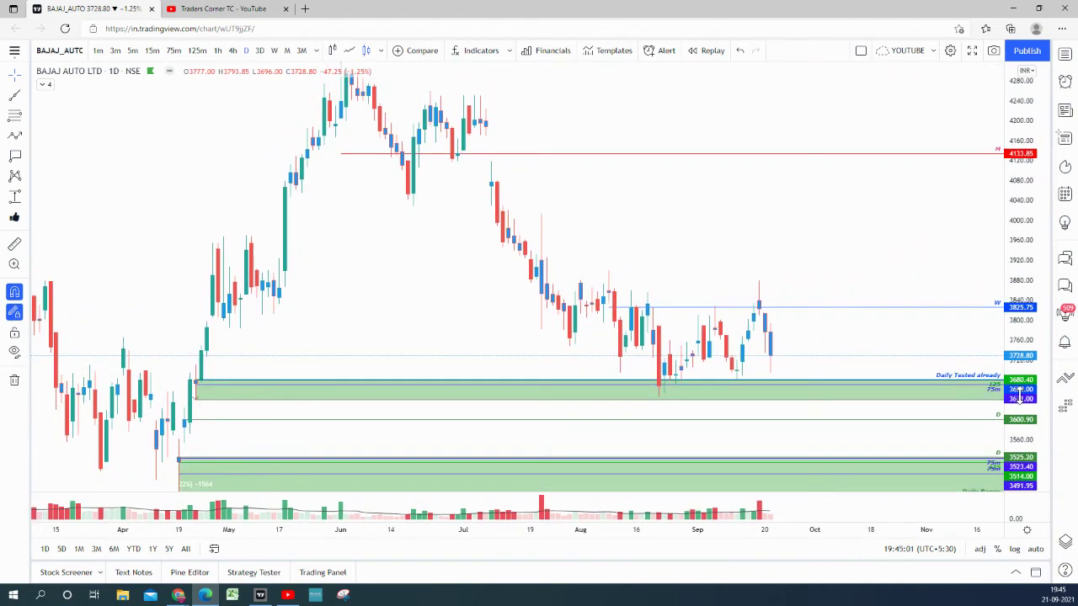
scroll(770, 288, up, 3)
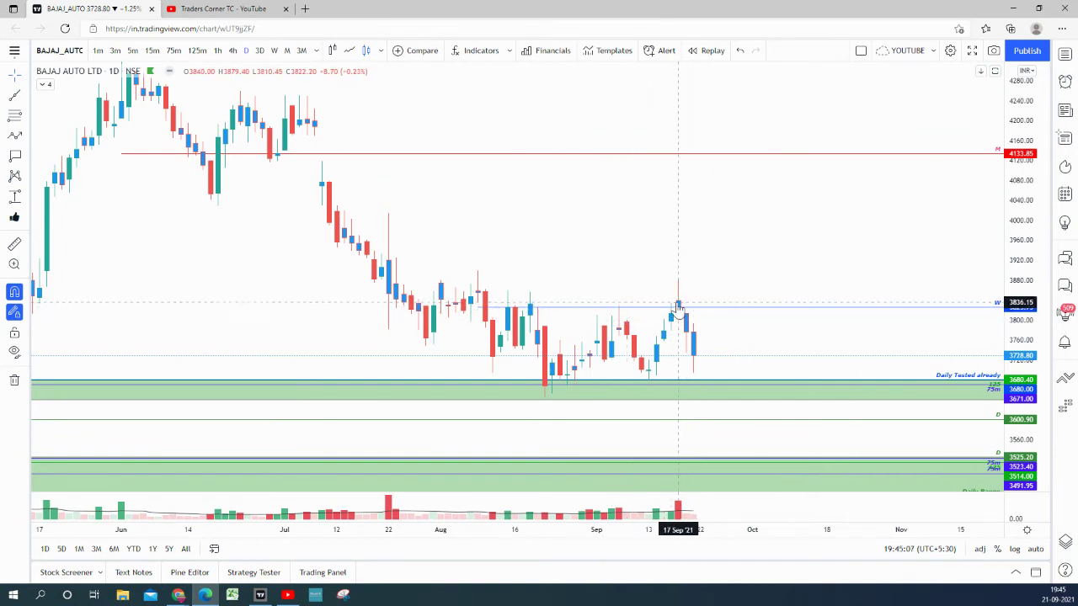
drag(730, 368, 822, 336)
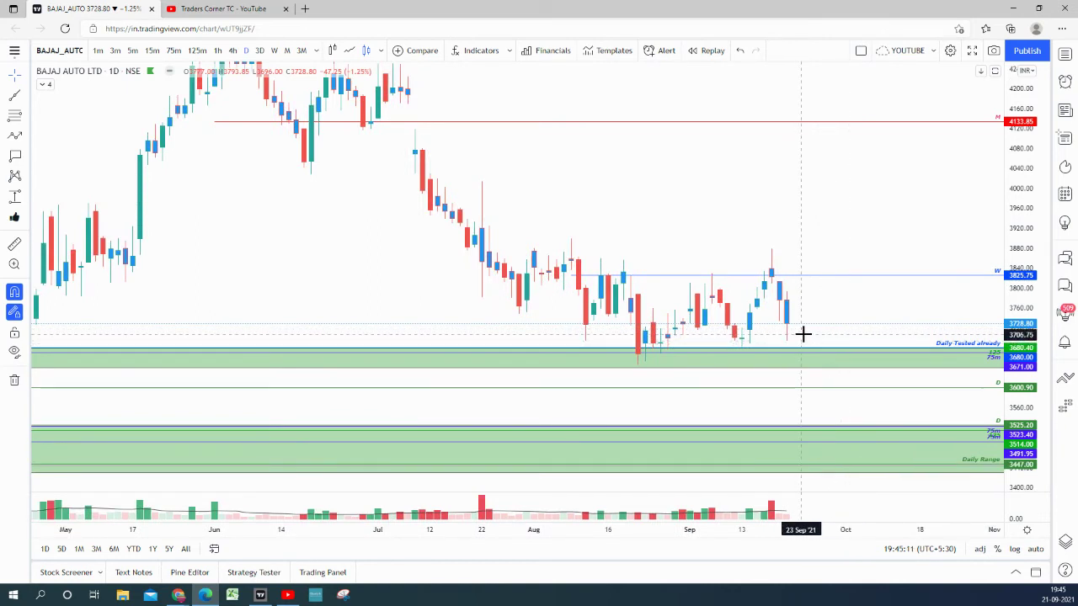
scroll(803, 334, up, 2)
click(26, 101)
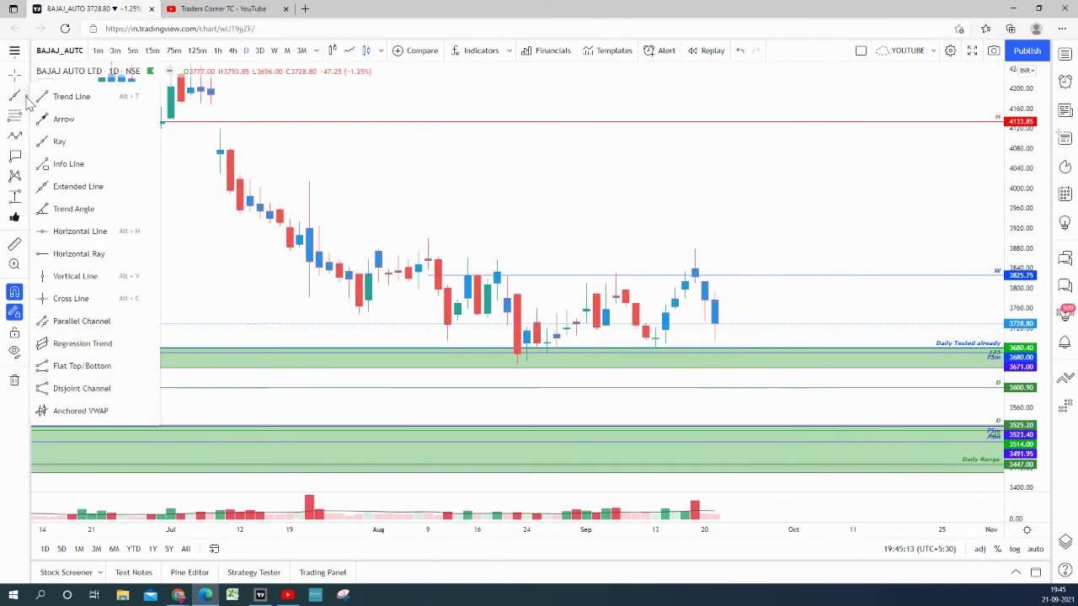
click(142, 255)
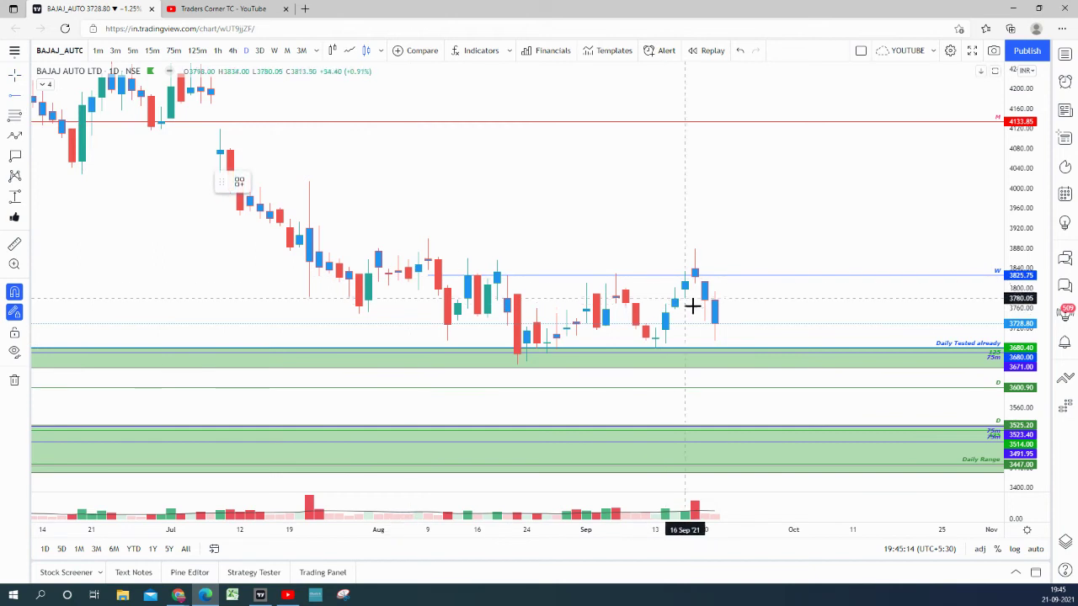
click(660, 338)
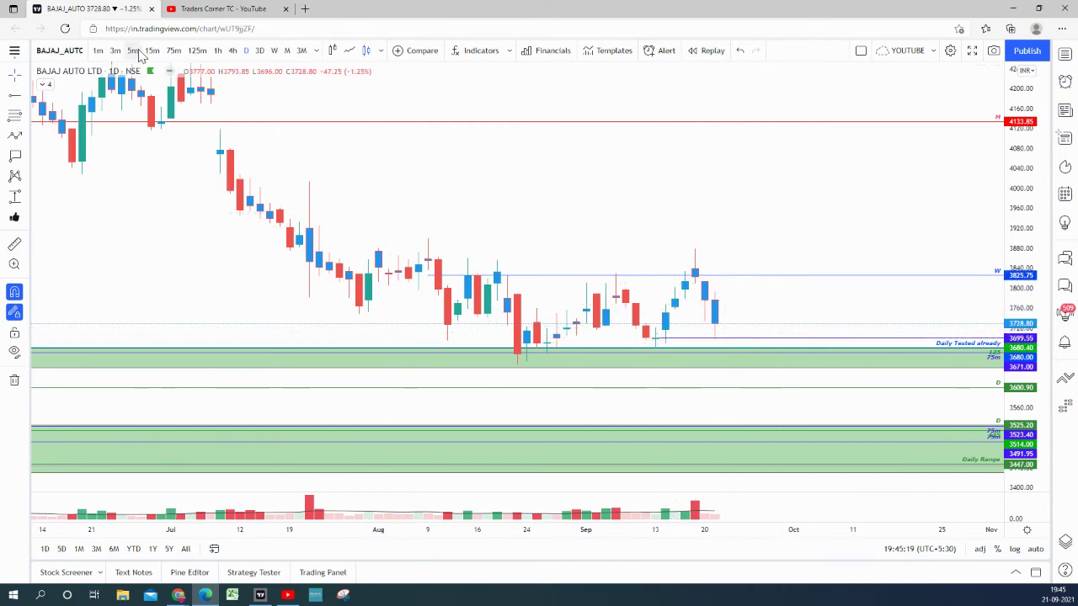
Switch to the 15-minute timeframe and place a horizontal ray at 3742.40 from the 21 September 10:00 candle
click(151, 51)
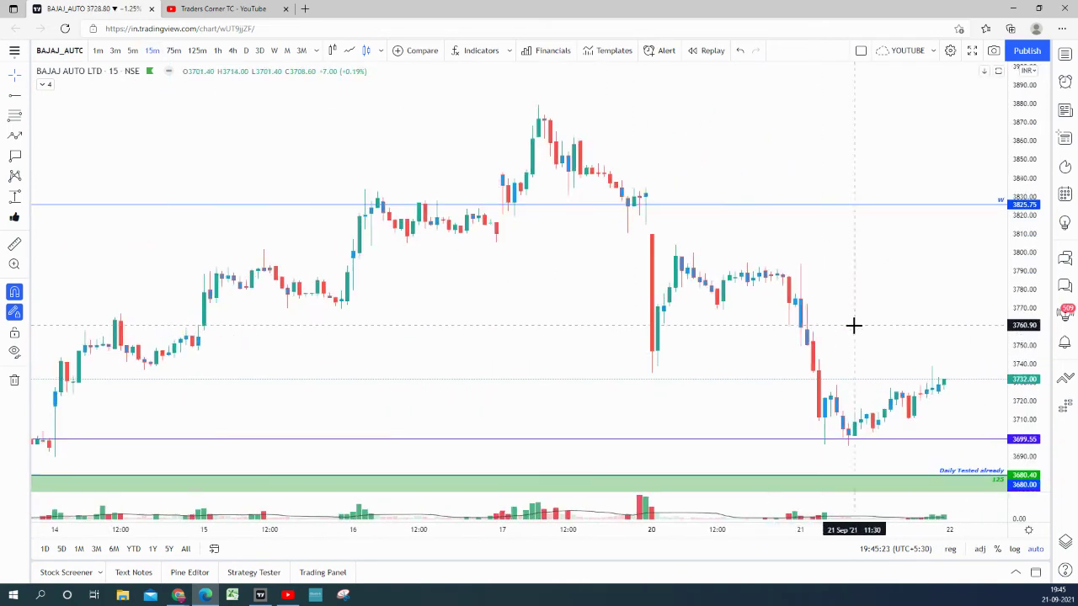
drag(1019, 227, 1019, 269)
drag(916, 287, 788, 223)
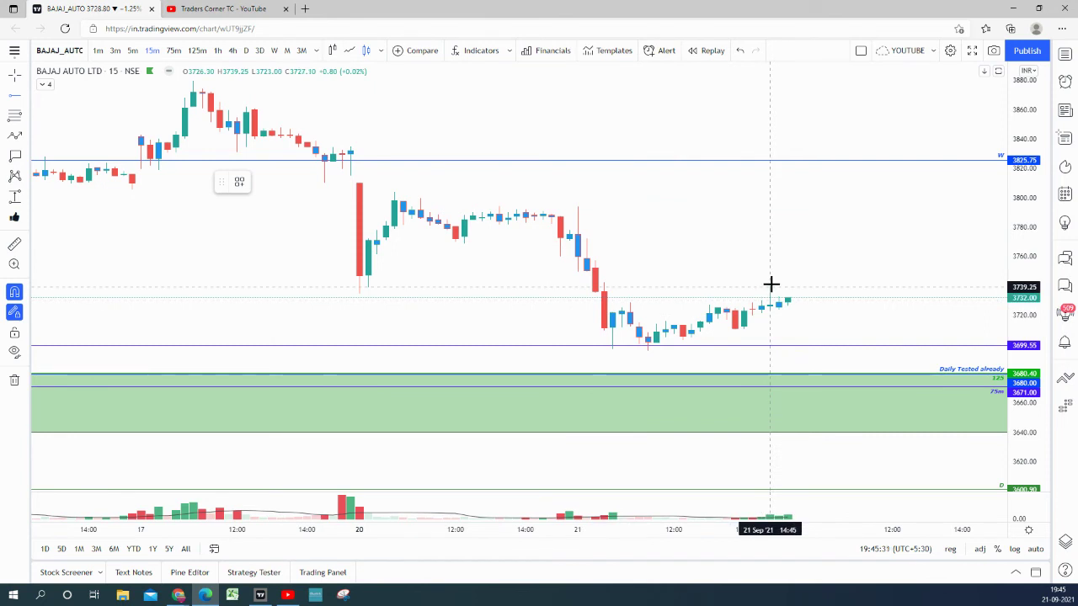
click(602, 283)
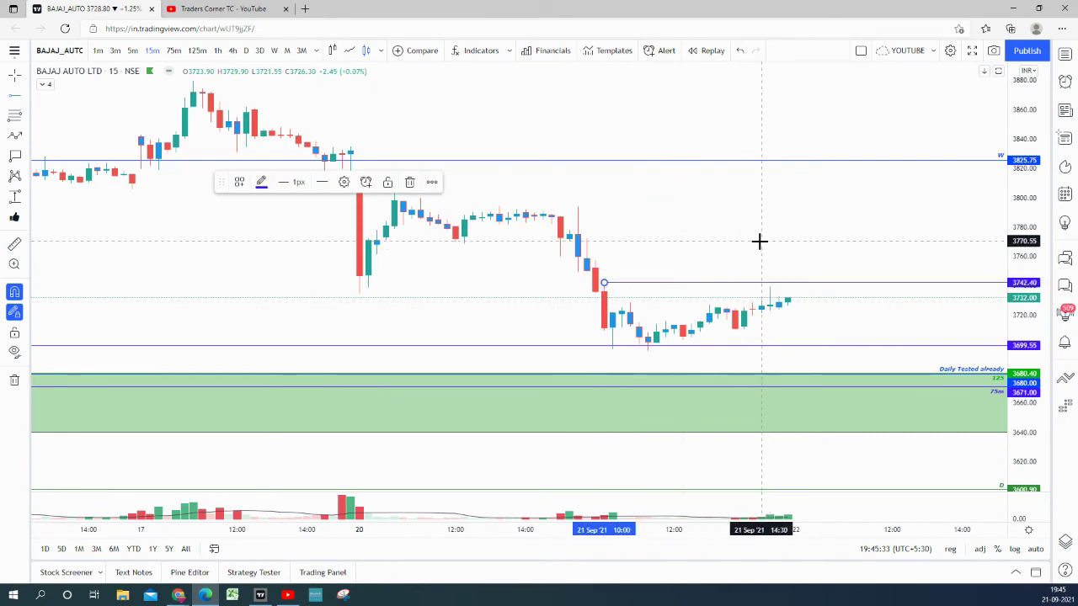
Place two more horizontal rays at 3750.35 and 3772.05 from the candles at the start of the 21 September decline
drag(804, 234, 695, 238)
scroll(696, 238, down, 2)
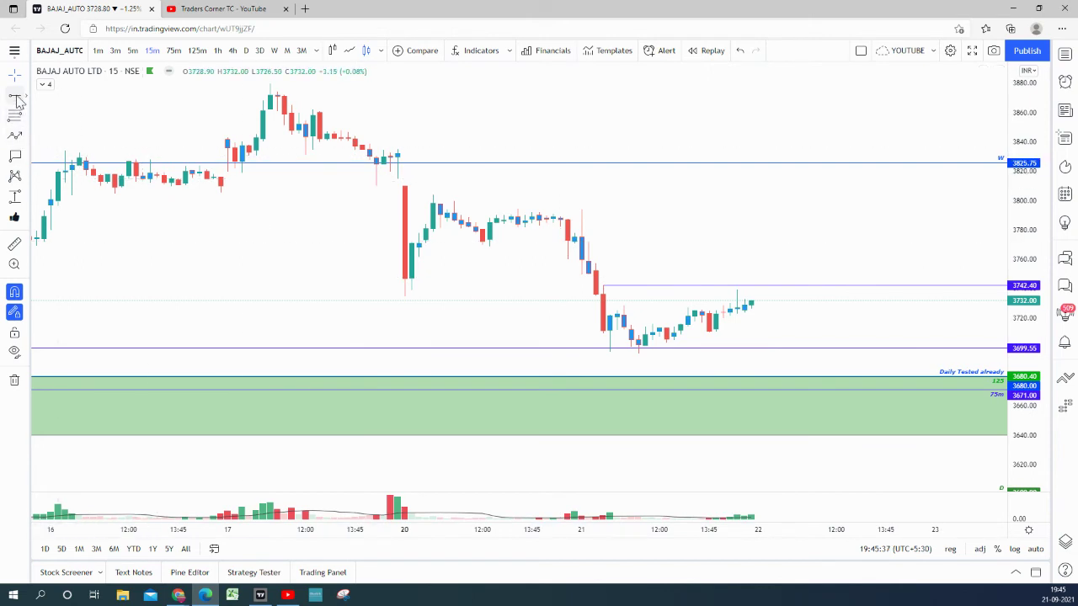
click(590, 271)
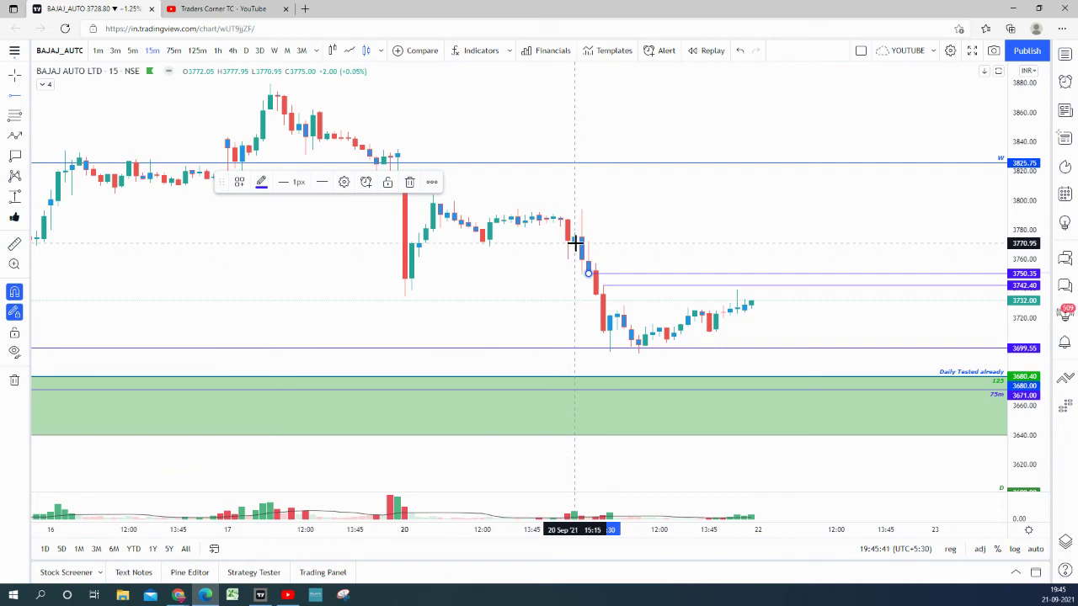
click(574, 242)
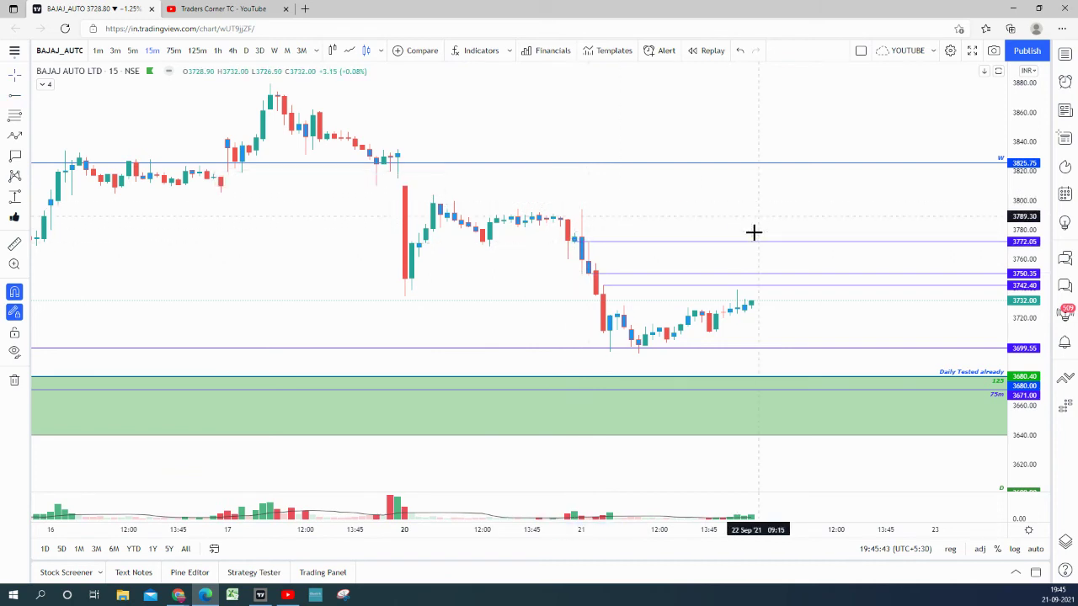
Place price labels at about 3750.25 and 3772.10 on the two upper rays, beyond the latest candle
click(16, 157)
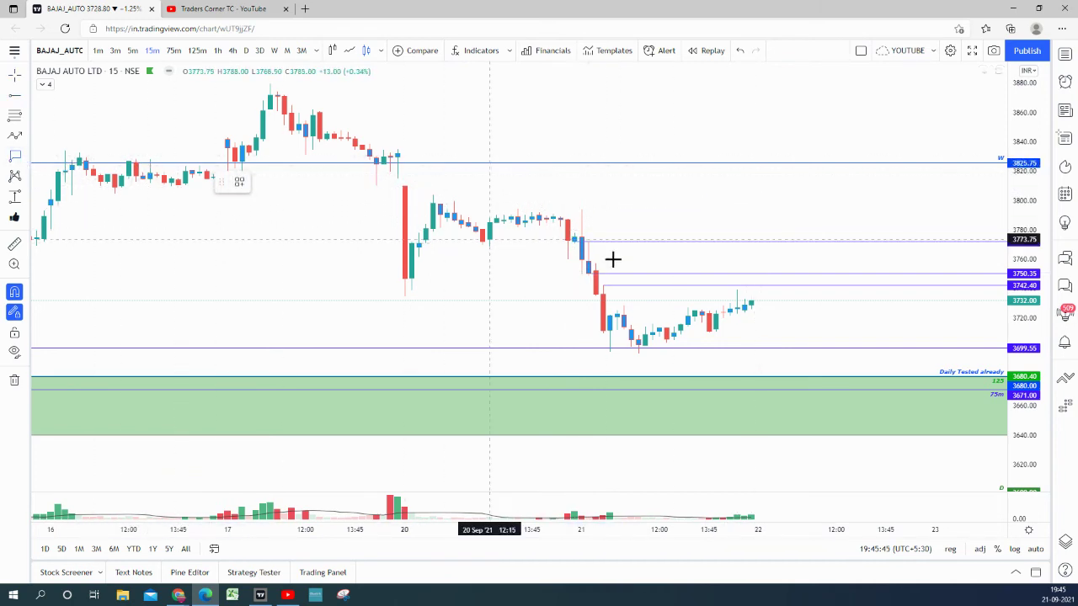
click(783, 273)
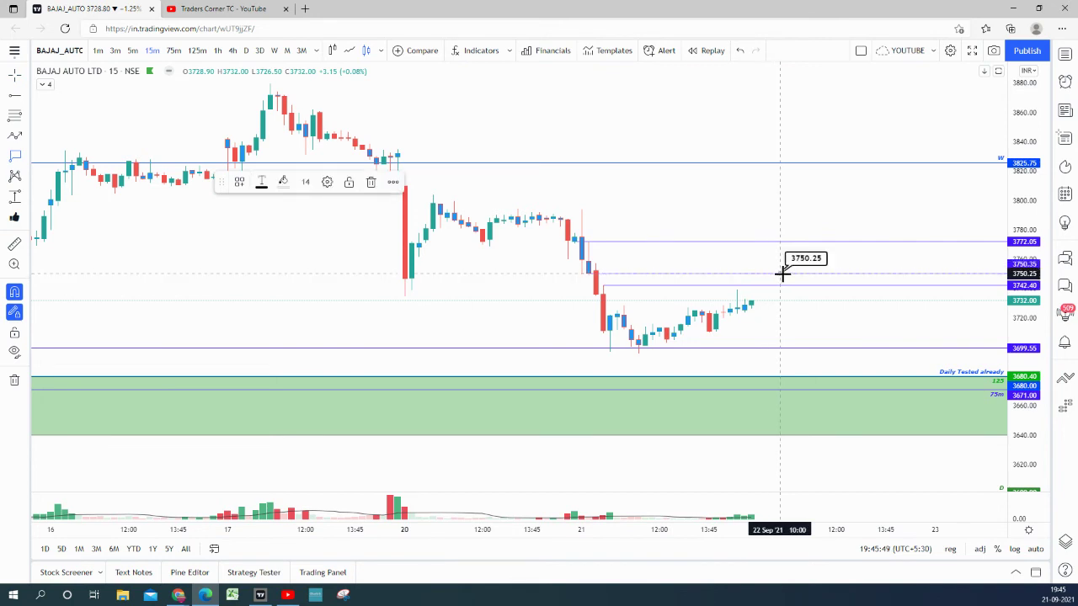
click(811, 243)
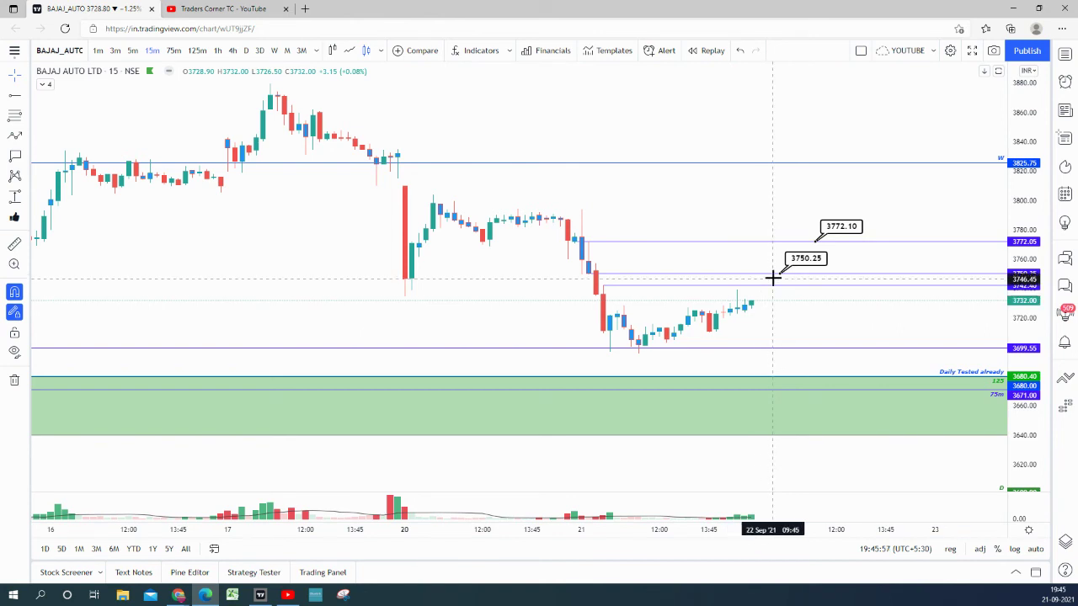
drag(1017, 333, 1003, 236)
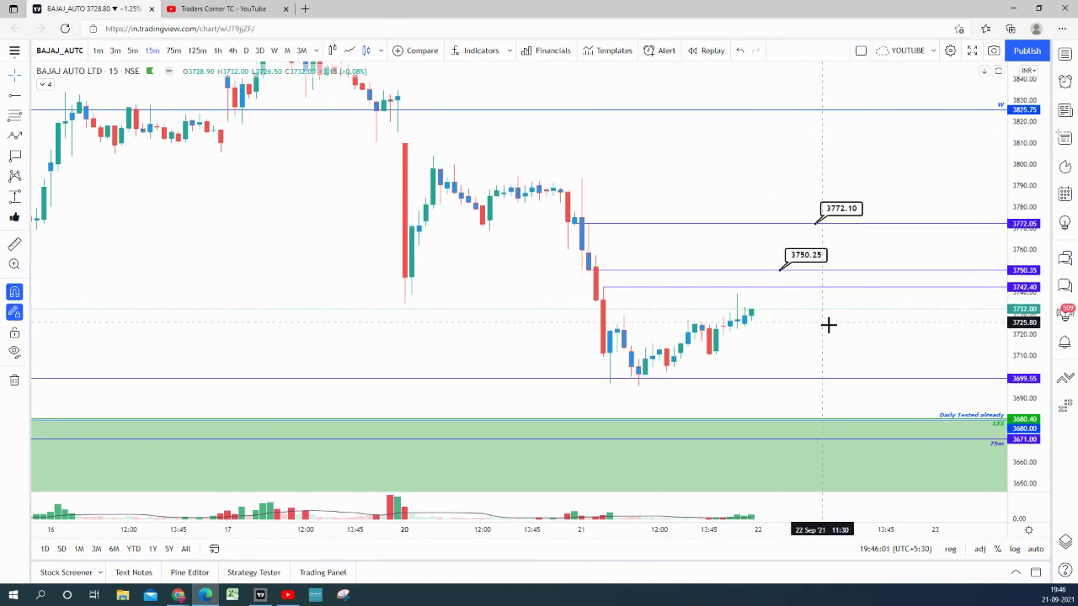
drag(828, 325, 839, 351)
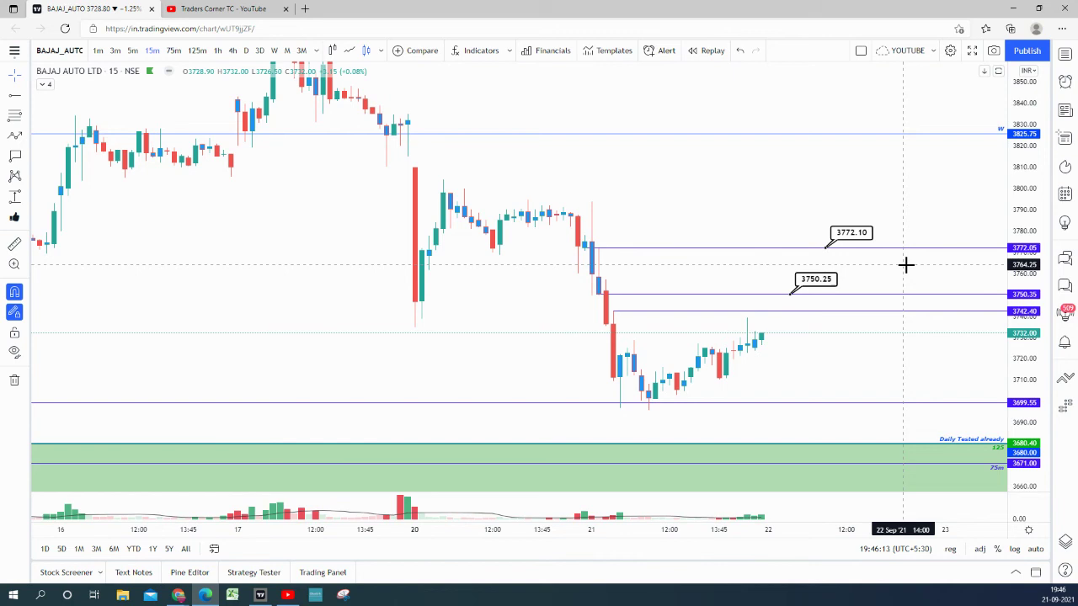
scroll(732, 204, down, 4)
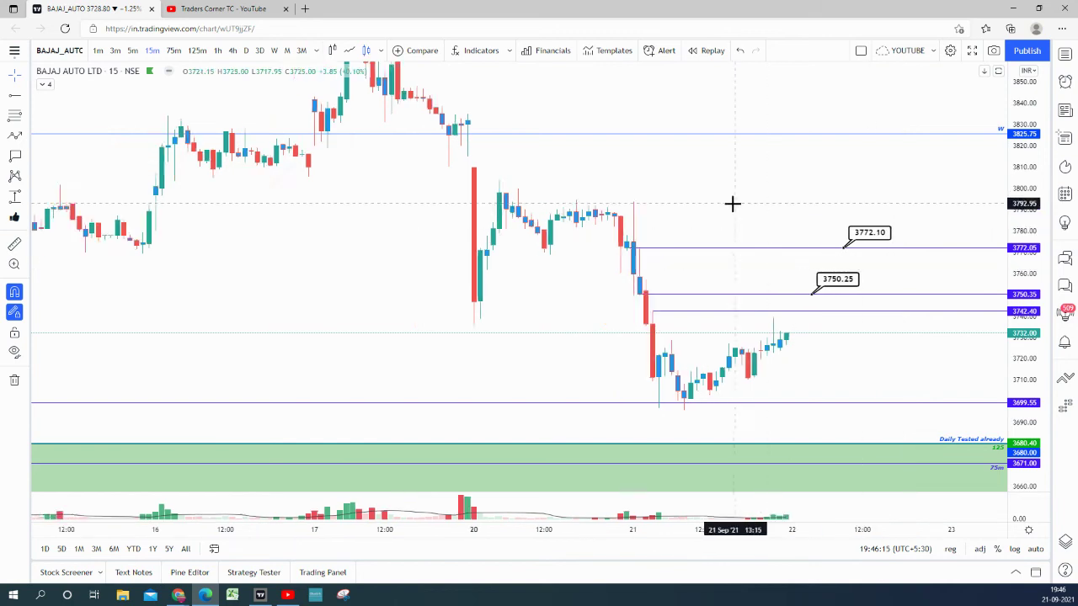
scroll(808, 196, up, 3)
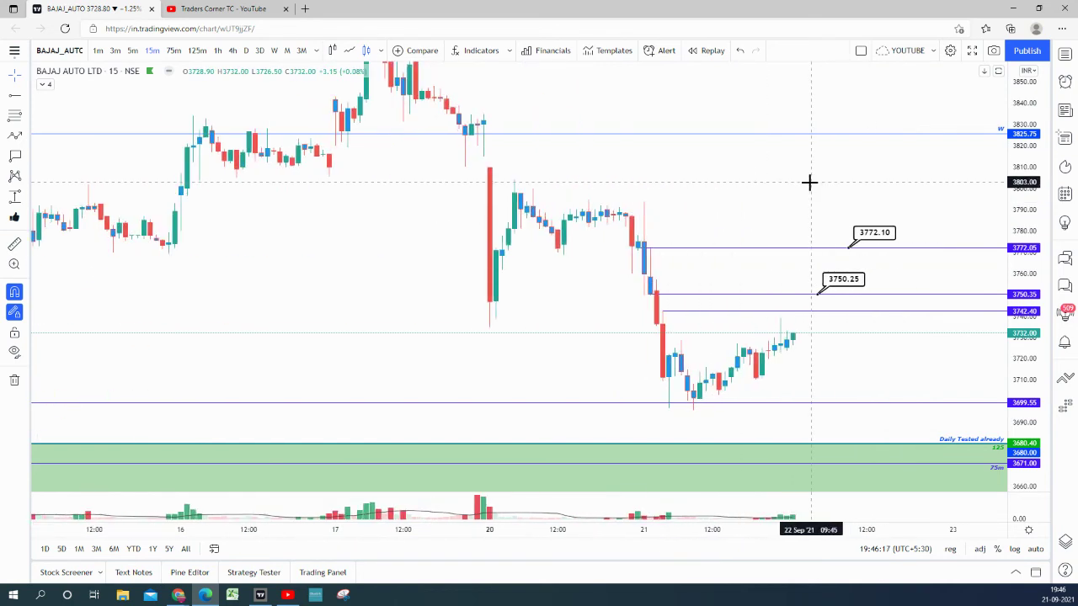
Search for HEROM, open the Hero MotoCorp Ltd (HEROMOTOCO) chart and set it to the weekly timeframe
text(HERO)
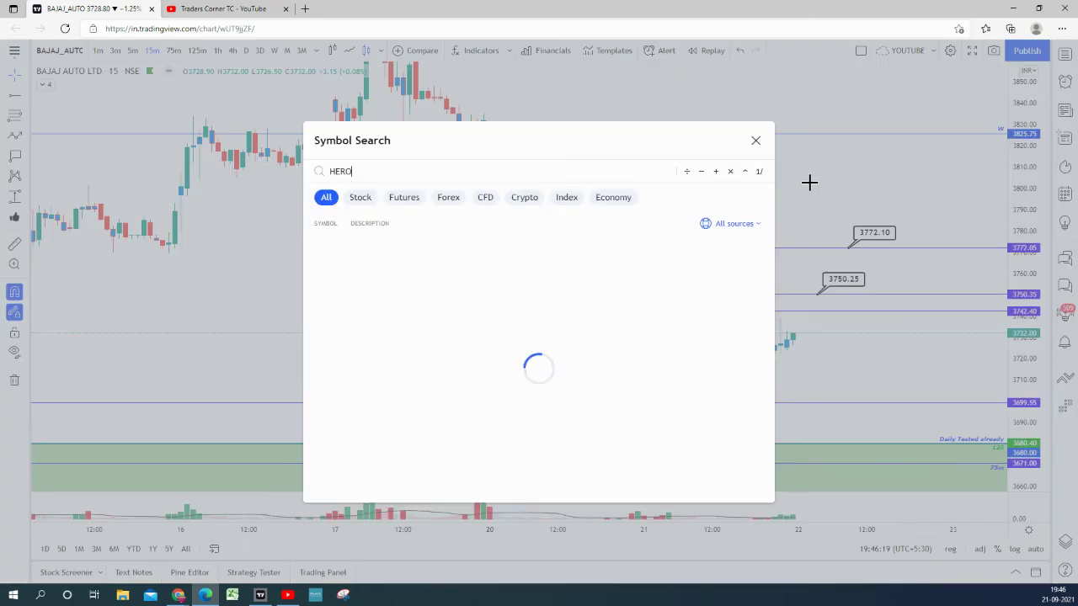
text(M)
click(459, 261)
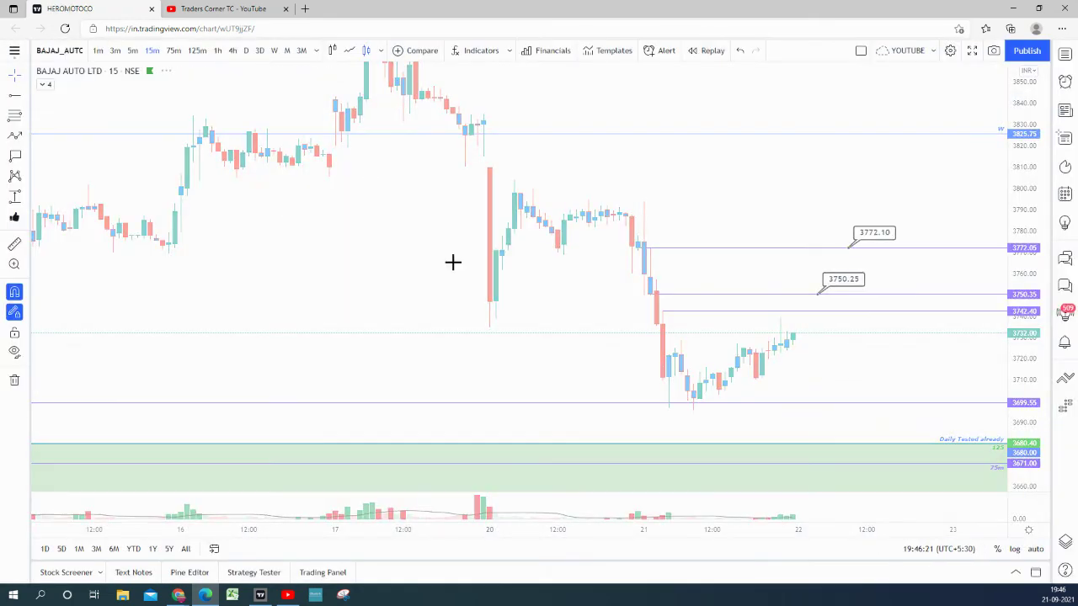
right_click(787, 218)
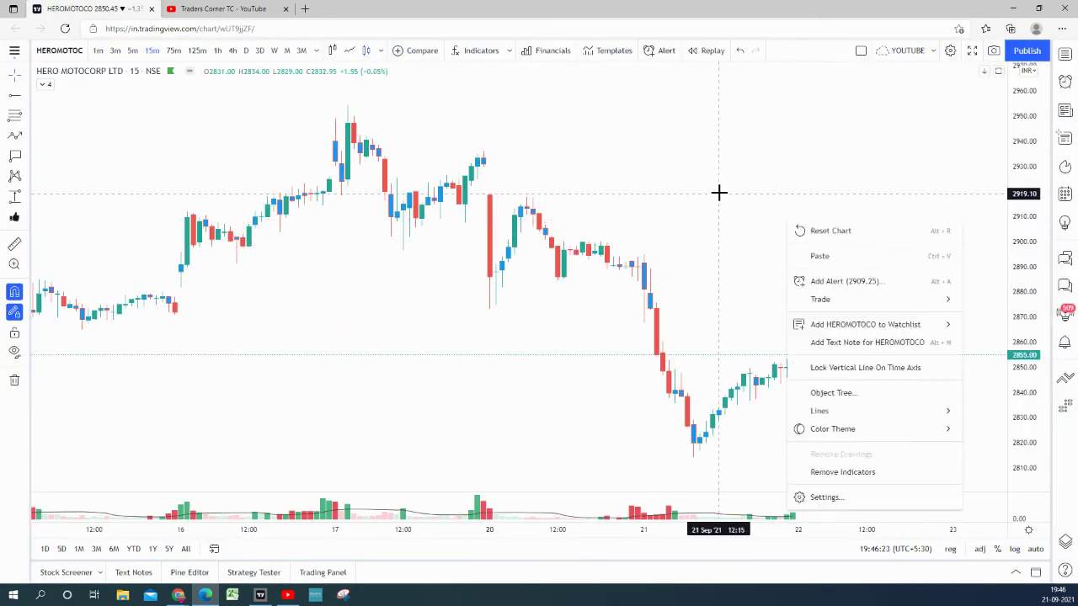
click(505, 183)
click(273, 51)
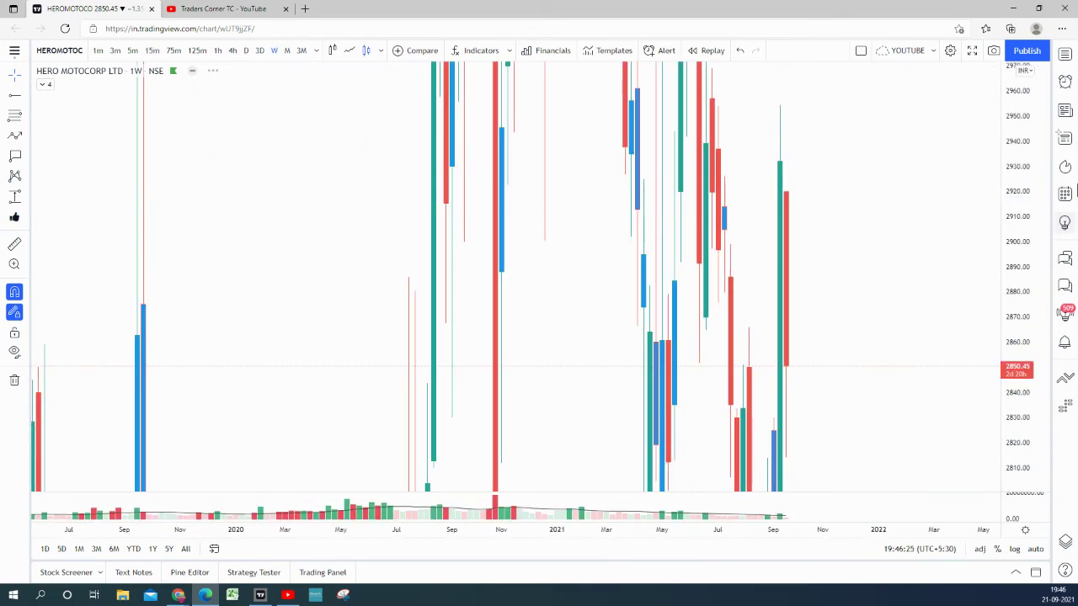
Place a horizontal ray at 2824.80 from the top of the small weekly candle just before the 13 September one
scroll(752, 392, up, 3)
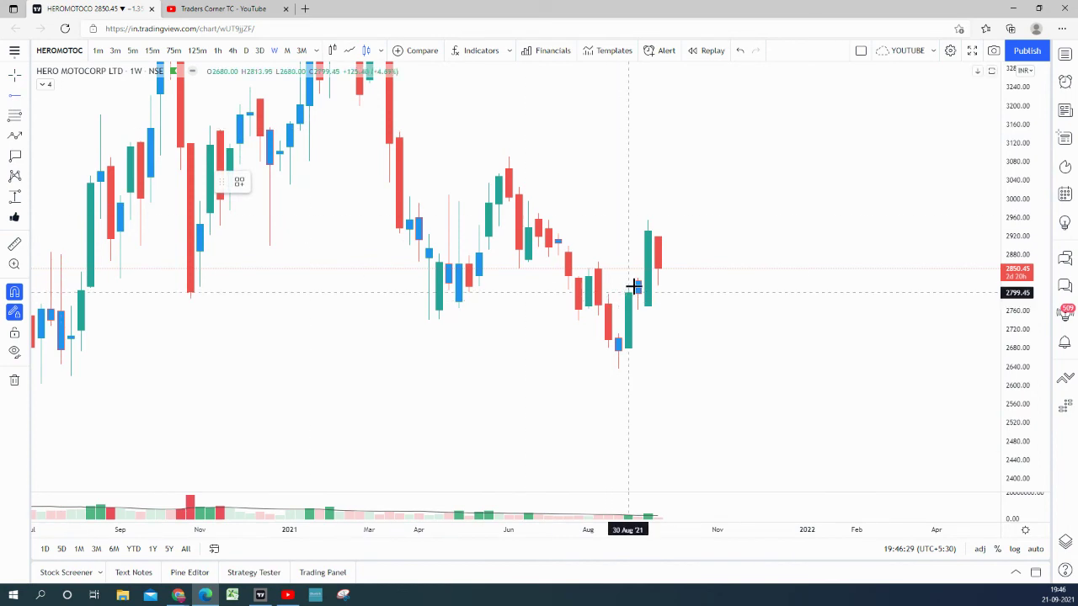
click(633, 286)
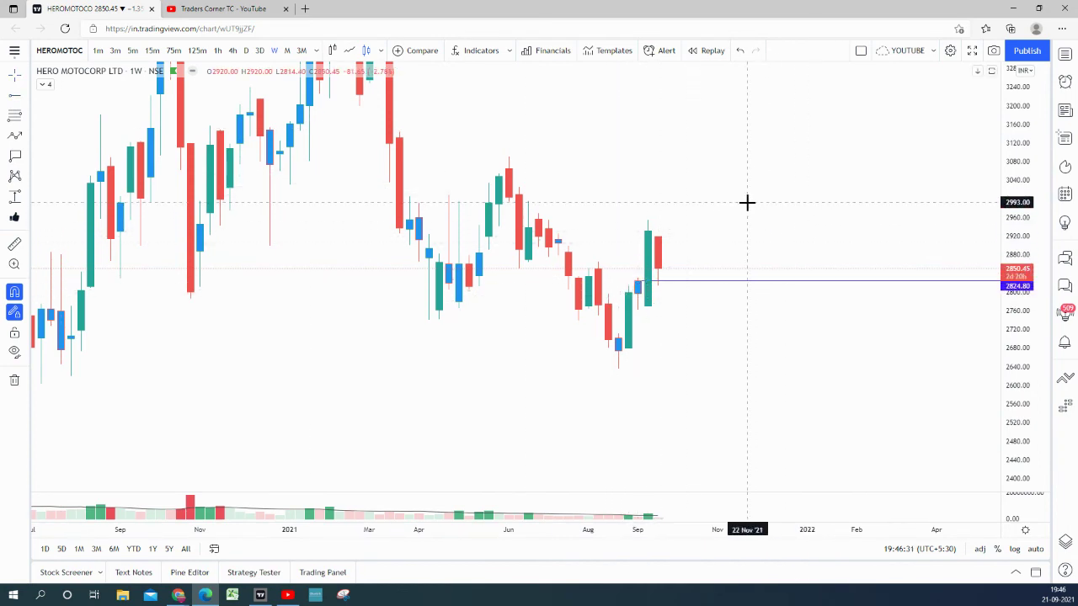
drag(1047, 318, 1047, 302)
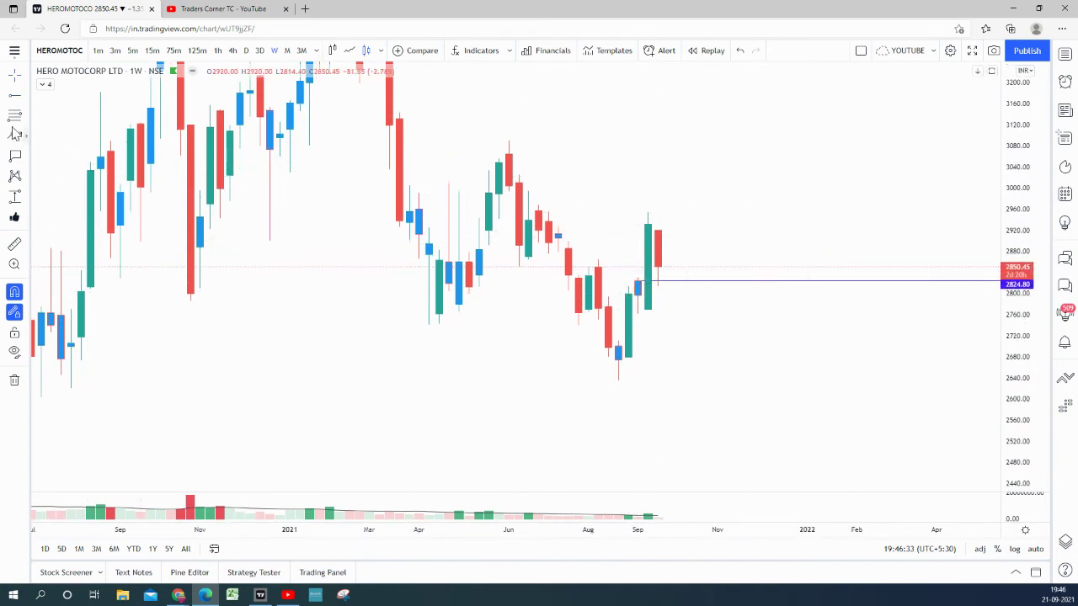
Draw a Fib Retracement on the 13 September weekly candle from its 2770.00 low to its 2954.45 high, and delete it after checking the levels
click(647, 310)
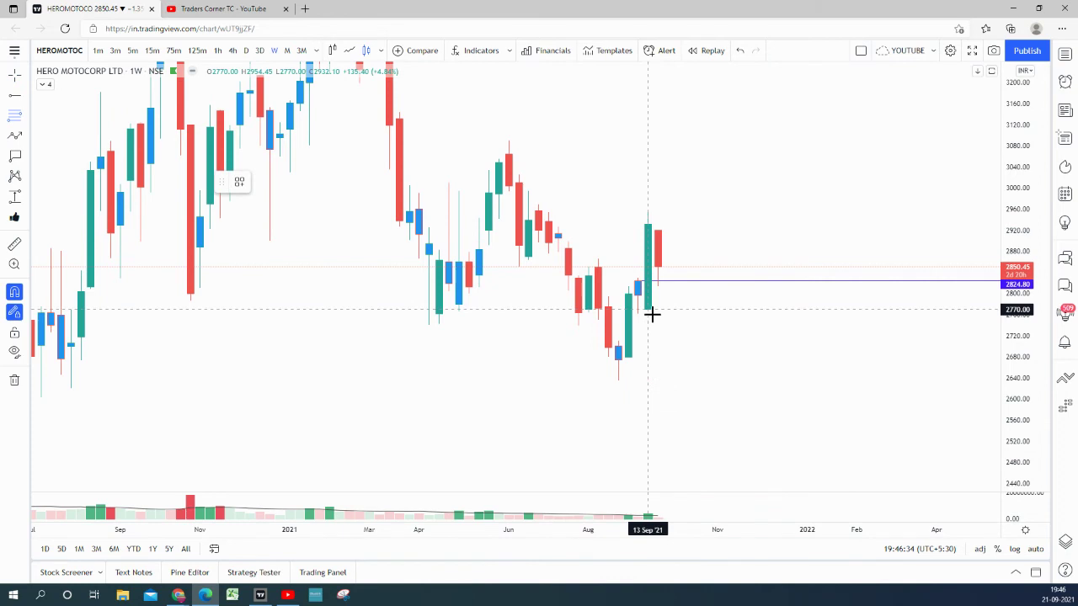
click(647, 212)
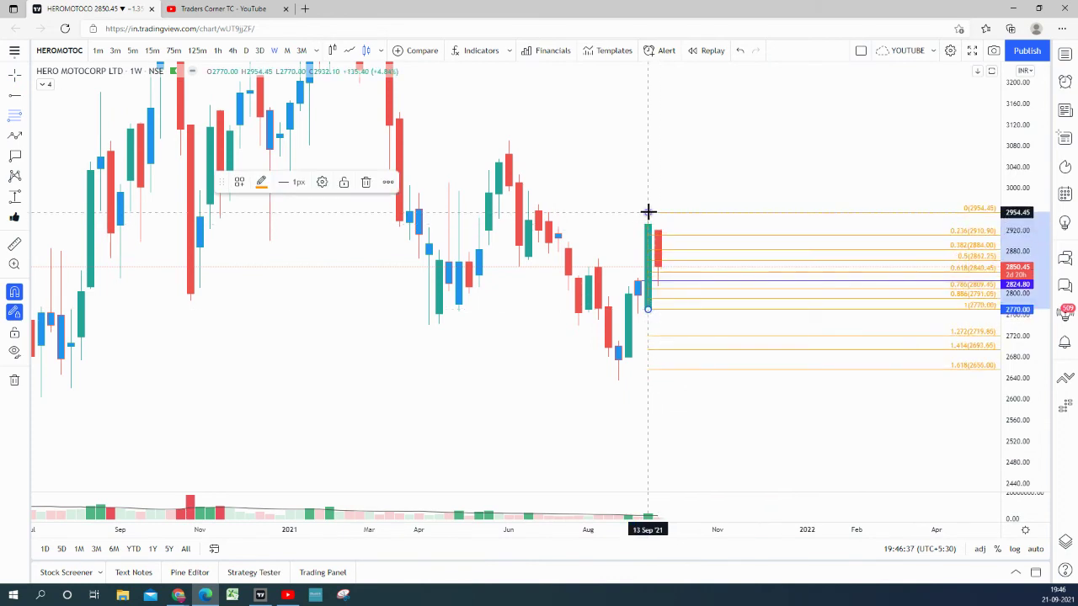
scroll(764, 139, up, 2)
scroll(764, 139, up, 2)
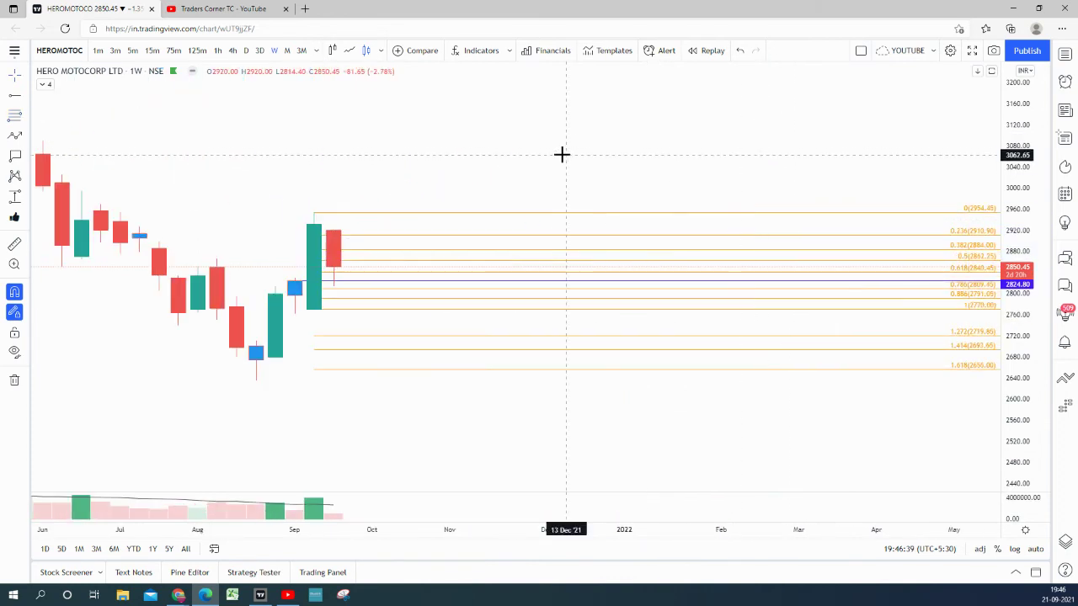
scroll(560, 154, up, 2)
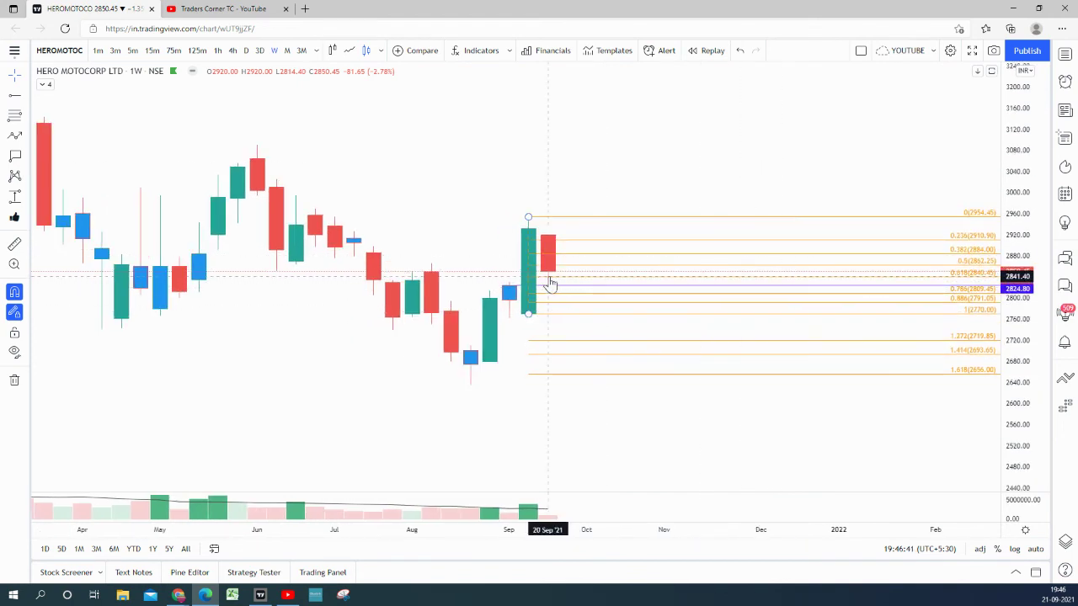
click(554, 221)
click(364, 183)
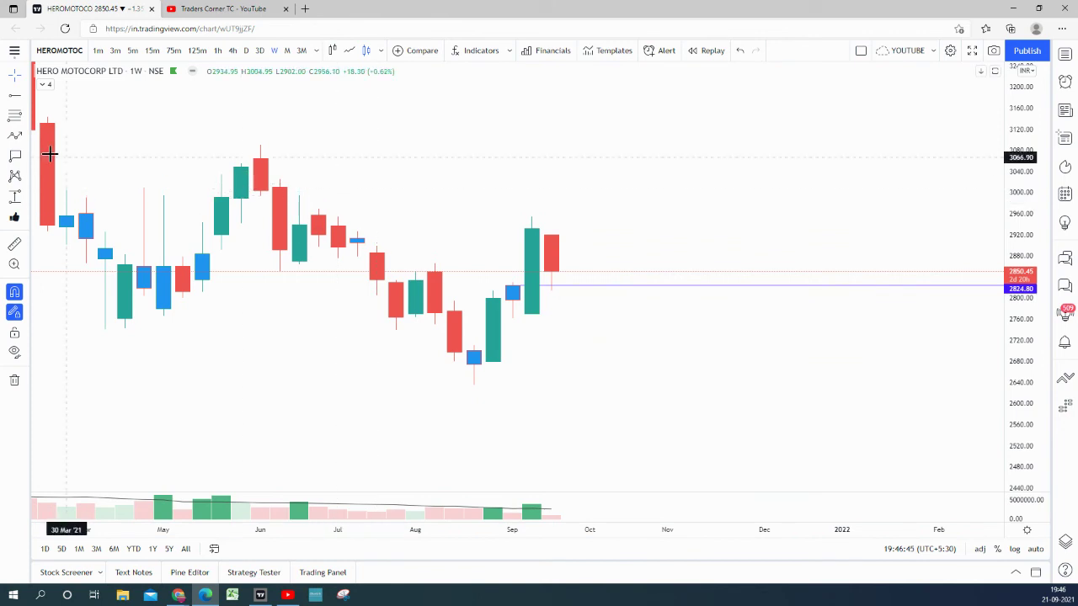
Choose the Trend-Based Fib Extension tool and switch the Hero MotoCorp chart to the daily timeframe
click(26, 119)
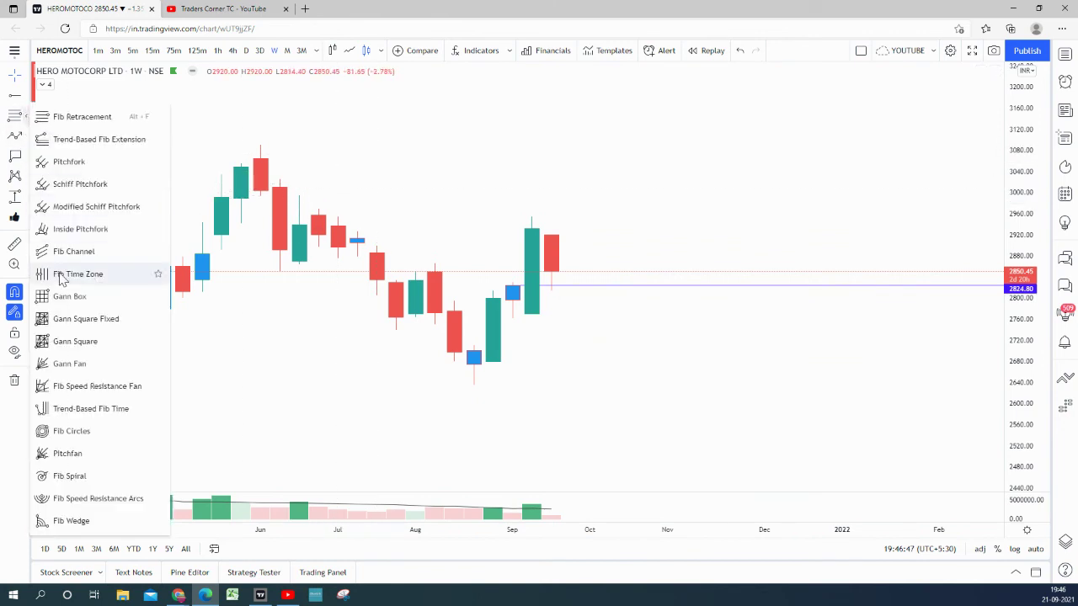
click(75, 140)
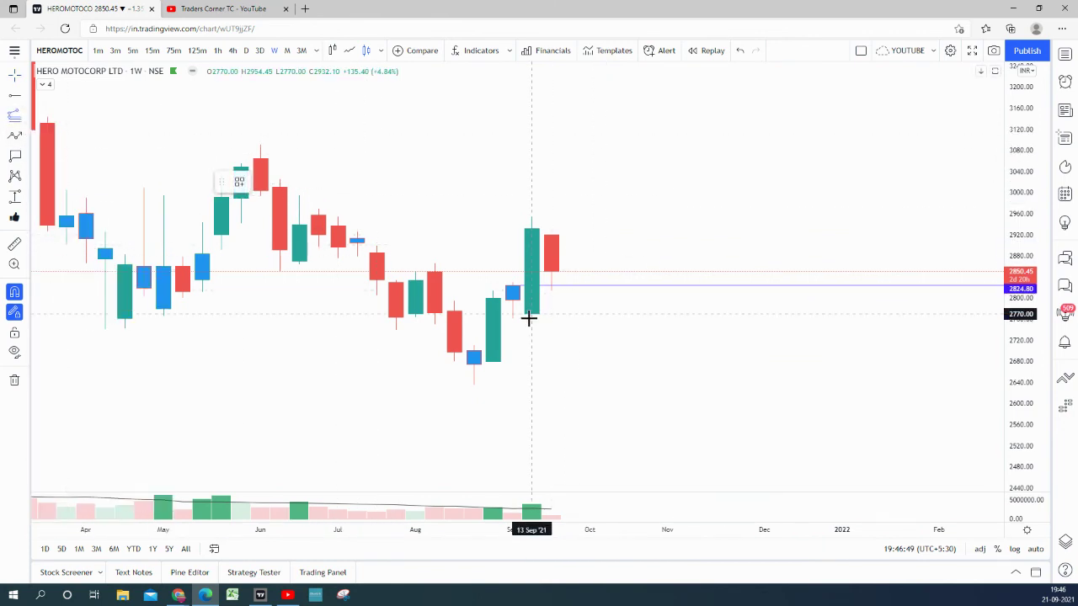
click(246, 52)
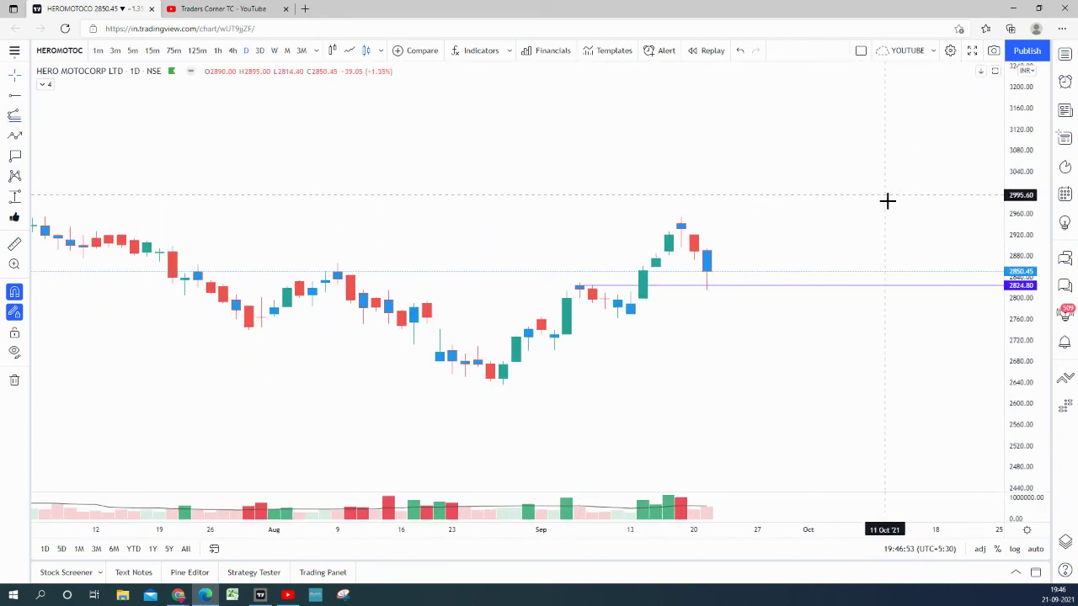
scroll(712, 253, down, 3)
drag(712, 253, 734, 161)
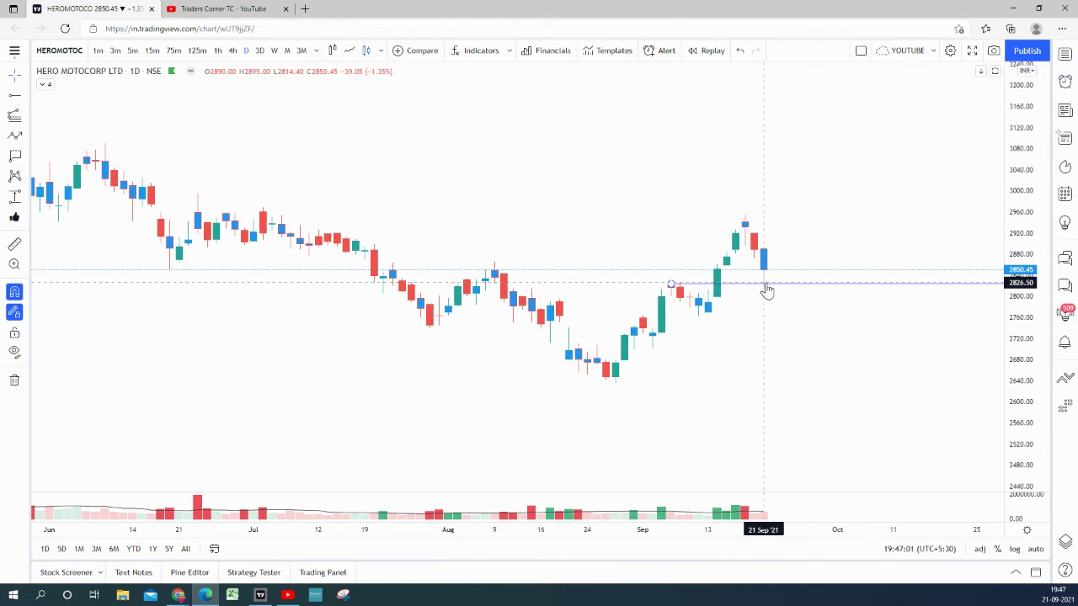
scroll(589, 240, down, 3)
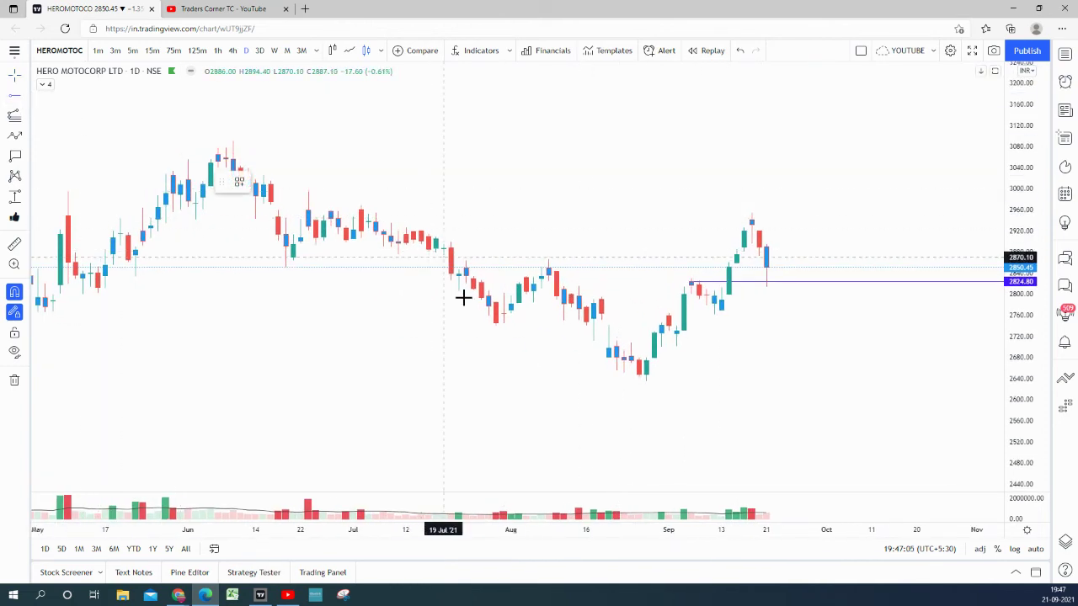
Place horizontal rays at 2960.00, 2995.00 and 3090.00 from the 2 July, late June and 9 June candles
click(360, 210)
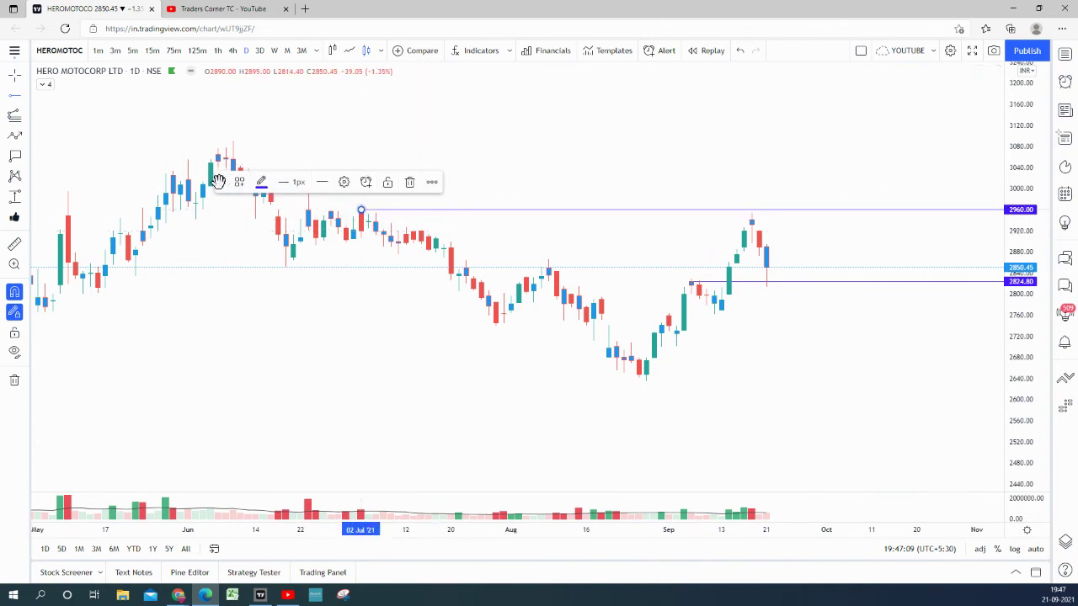
drag(217, 181, 173, 392)
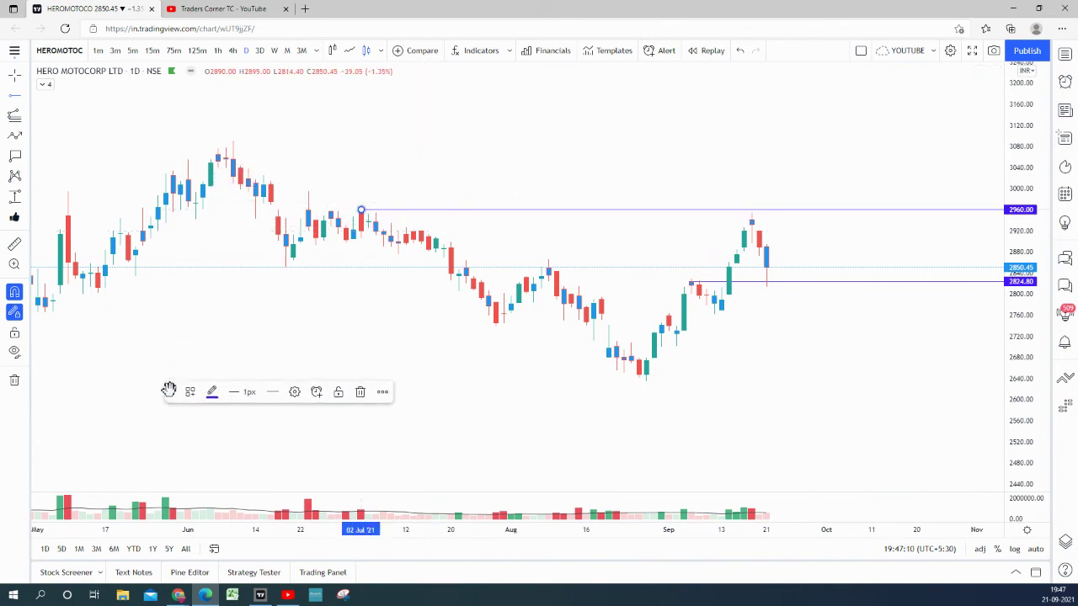
click(309, 189)
click(232, 140)
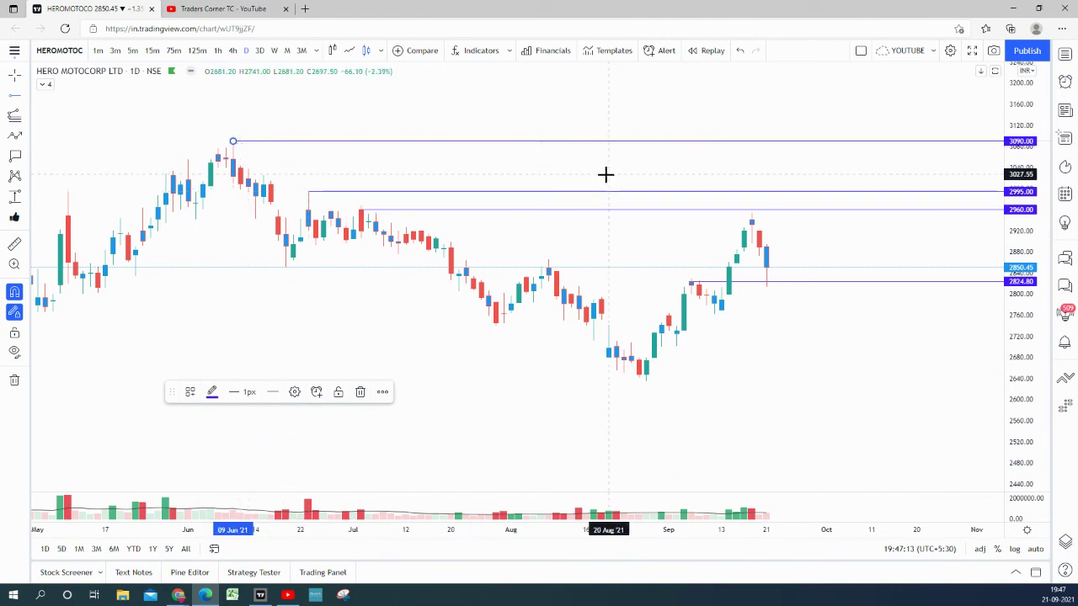
click(608, 172)
Draw a Trend-Based Fib Extension from the 9 September low at 2763.00 to the 17 September high at 2954.45 and the 21 September low at 2814.40
scroll(657, 210, up, 3)
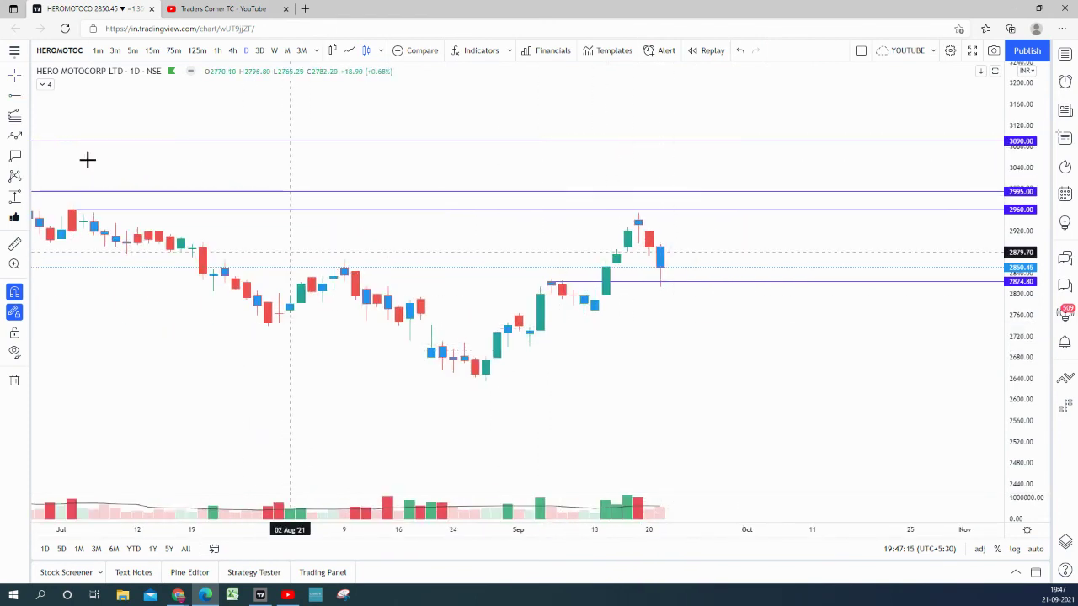
key(alt+j)
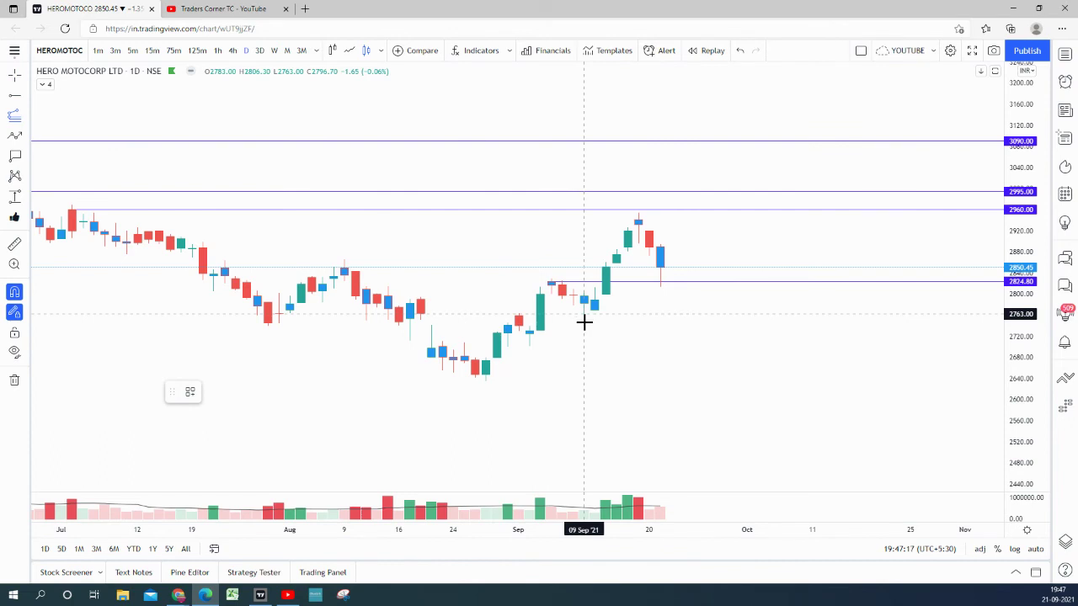
click(584, 314)
click(638, 213)
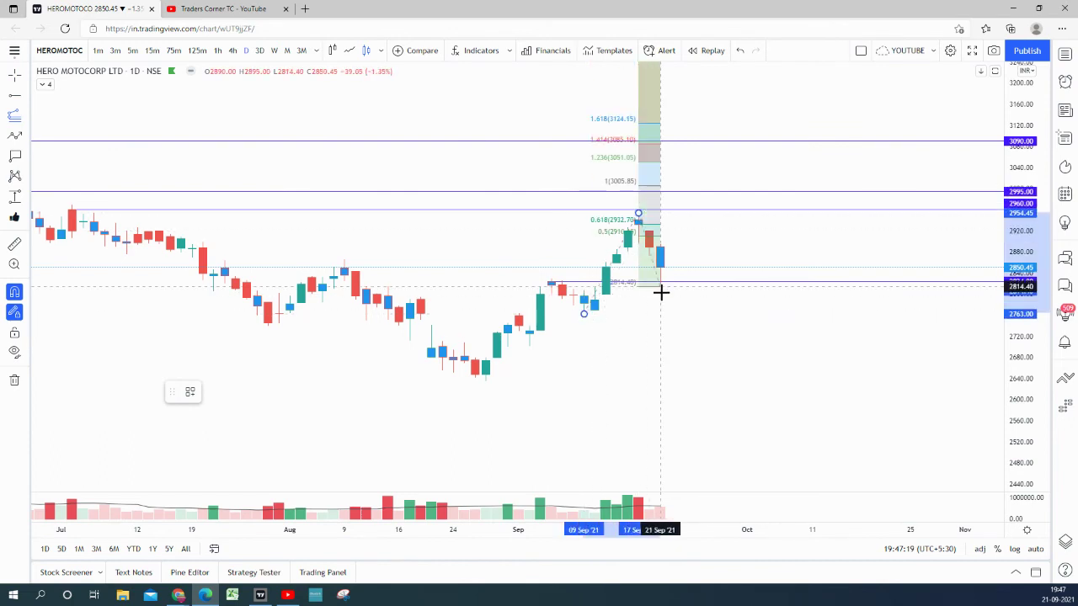
click(660, 288)
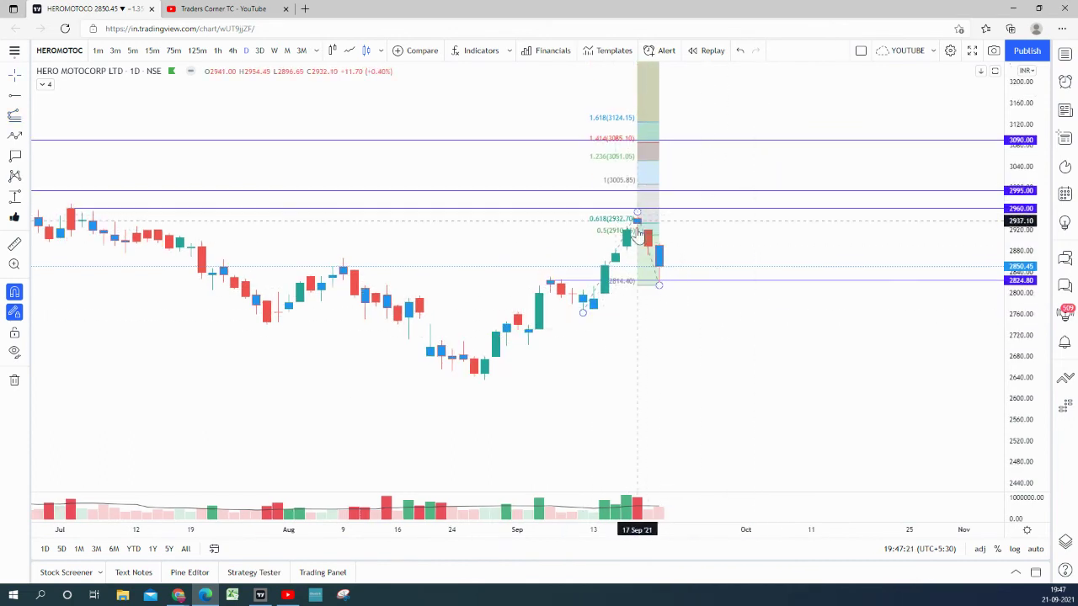
Draw a path from the 9 September low through the 17 September high and 21 September low, rising via about 3008 and 3051 to about 3124
drag(707, 335, 734, 357)
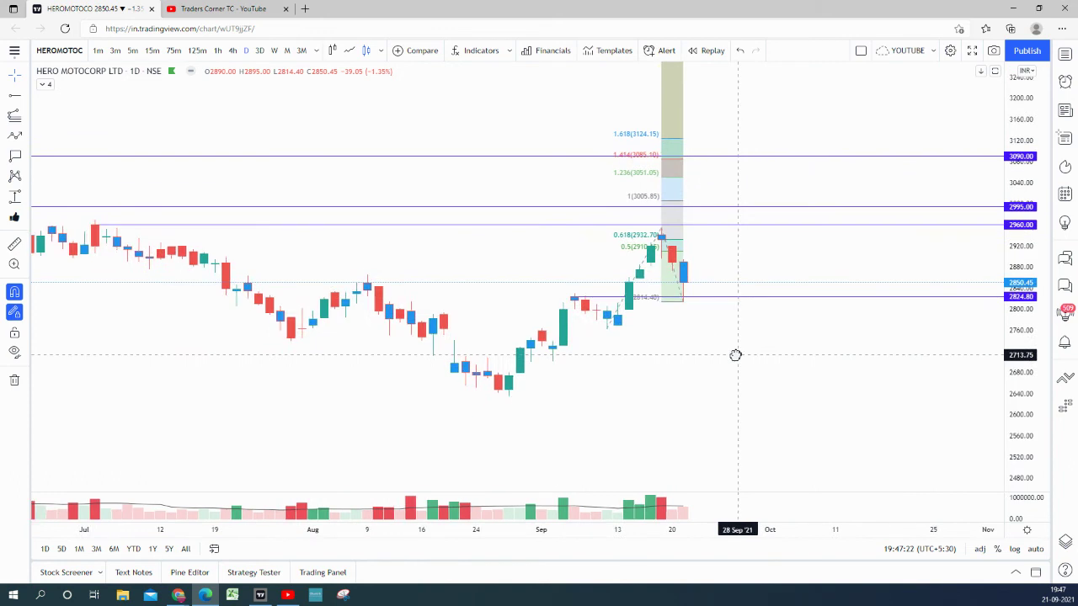
click(12, 137)
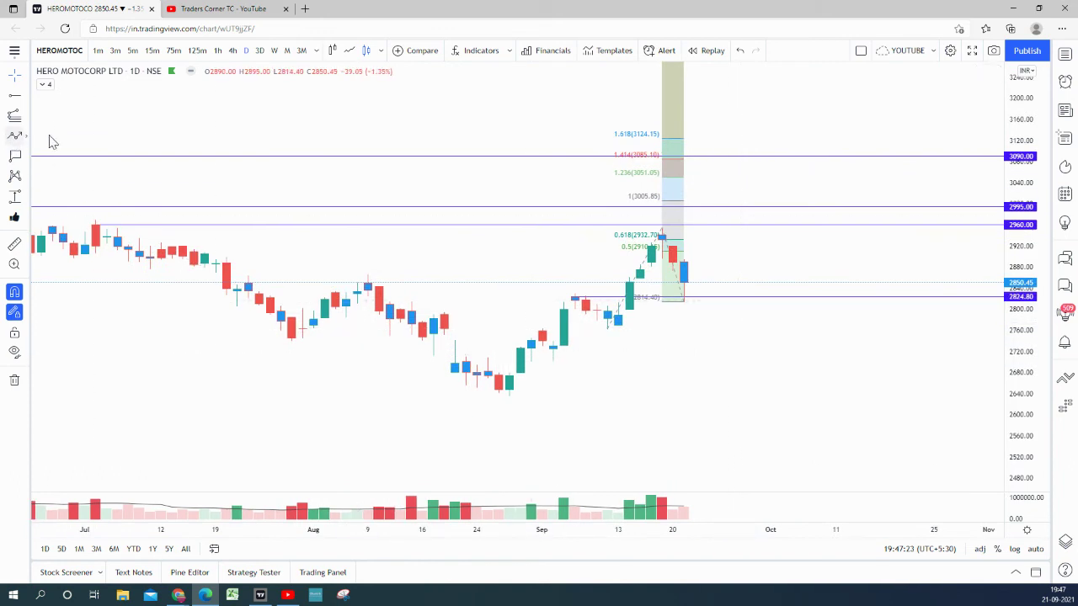
click(607, 328)
click(662, 229)
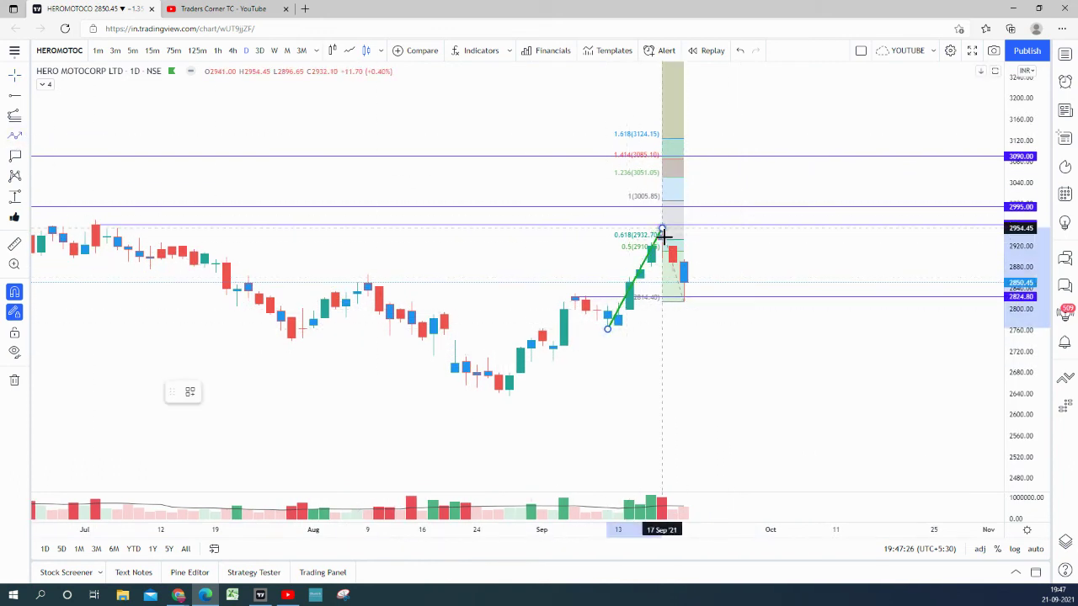
click(685, 299)
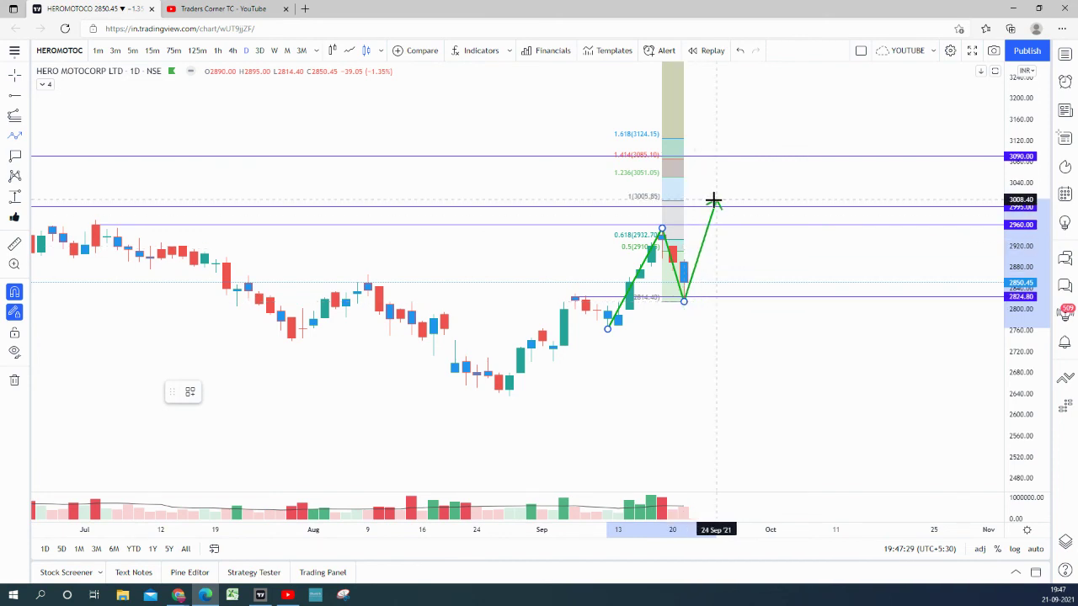
click(715, 200)
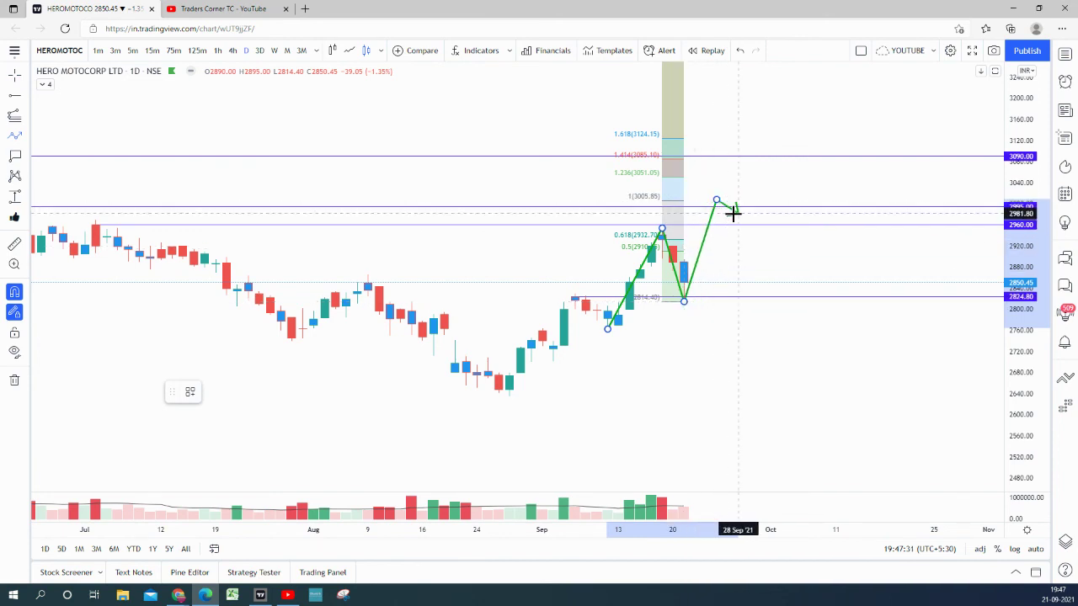
click(738, 212)
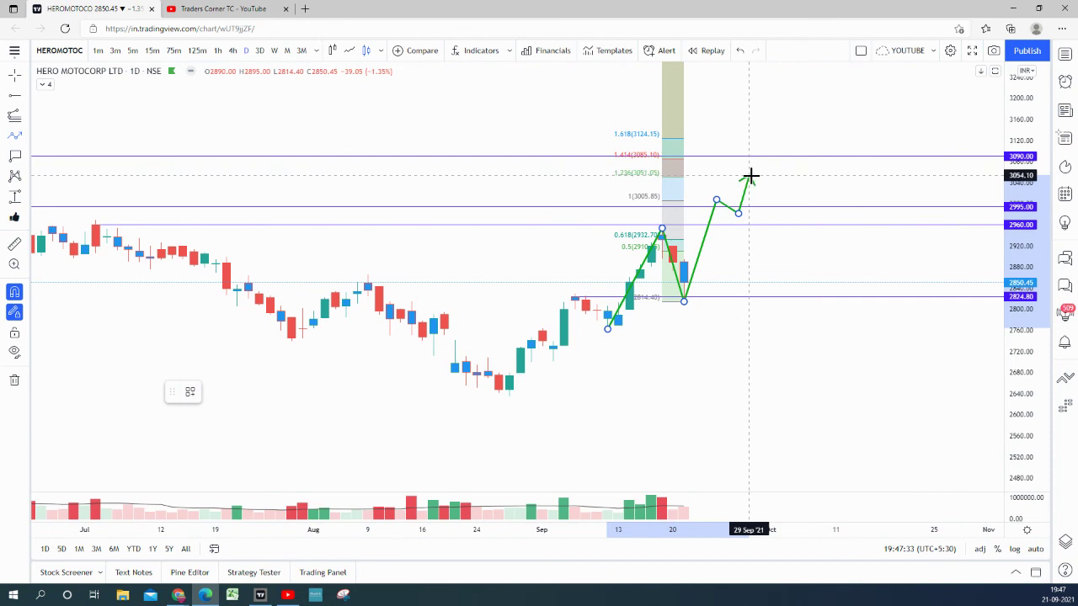
click(750, 178)
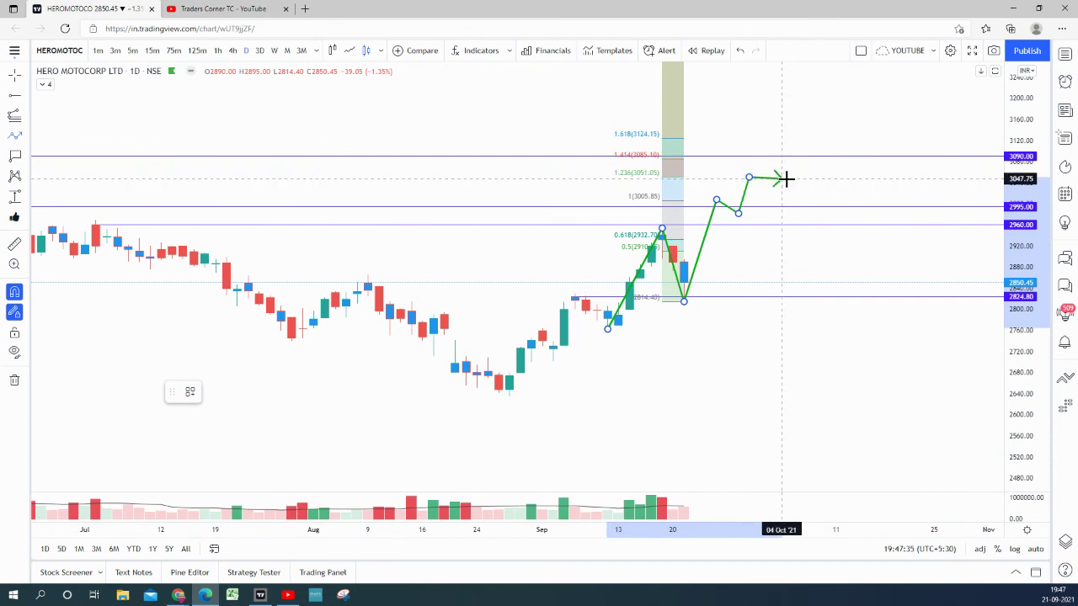
click(792, 177)
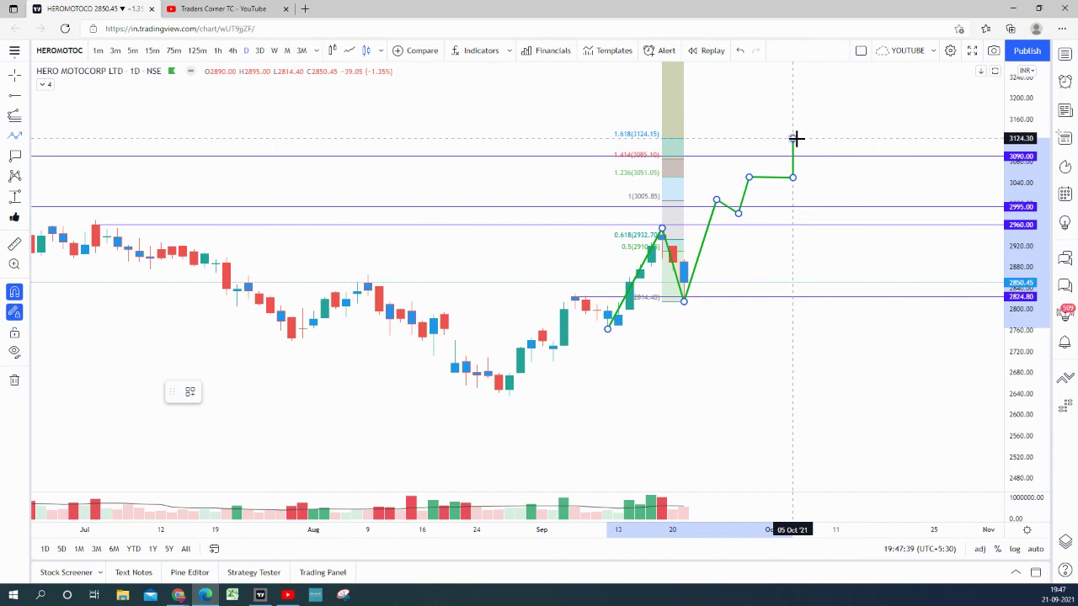
click(795, 138)
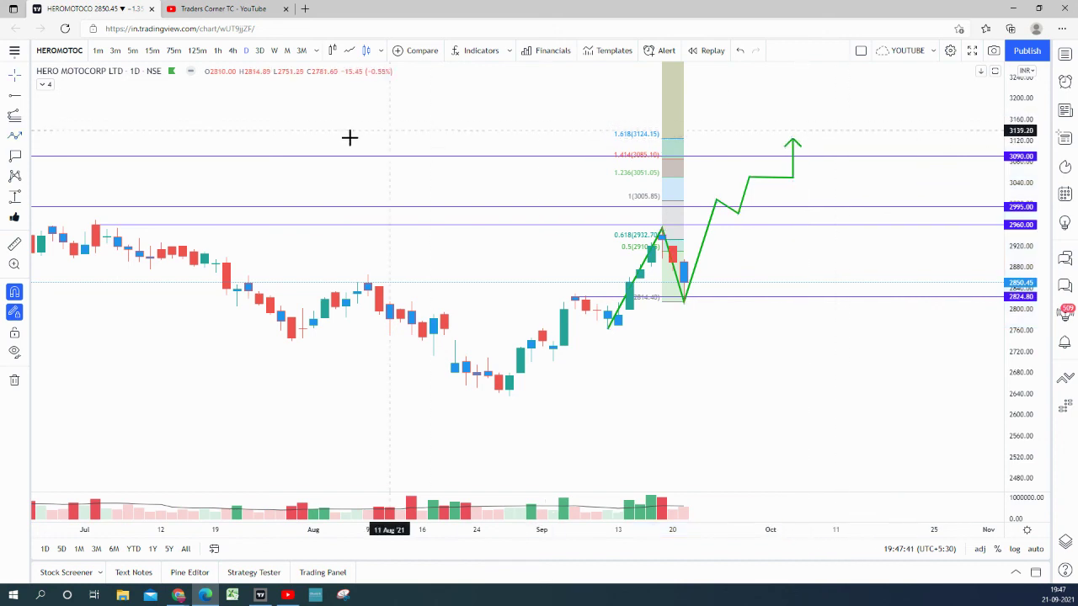
Place price labels at about 3006.25, 3050.95 and 3122.20 on the projected path's turning points and arrow tip
click(15, 156)
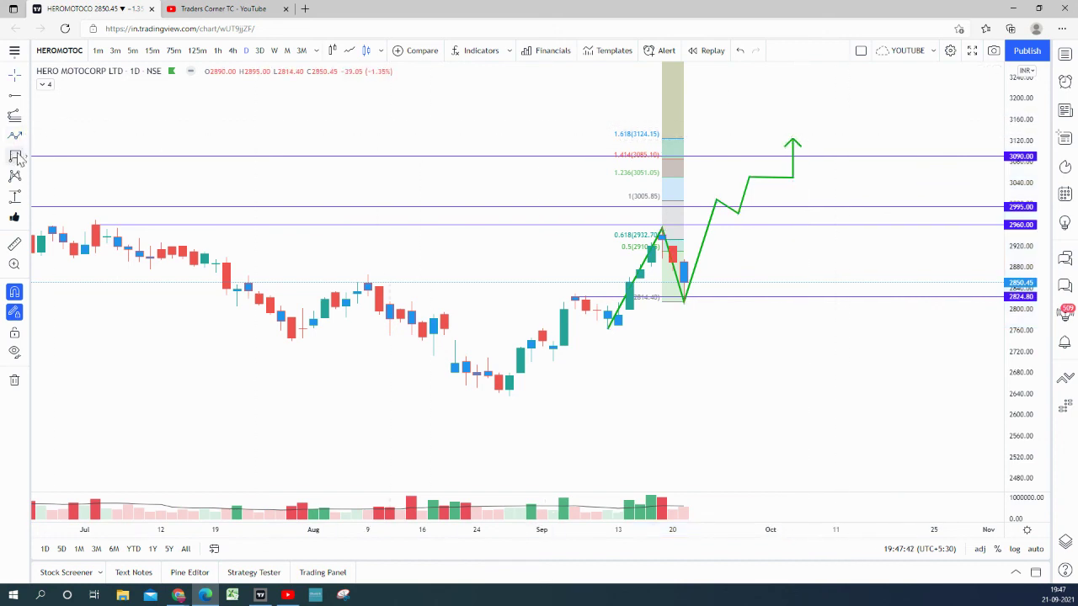
click(716, 200)
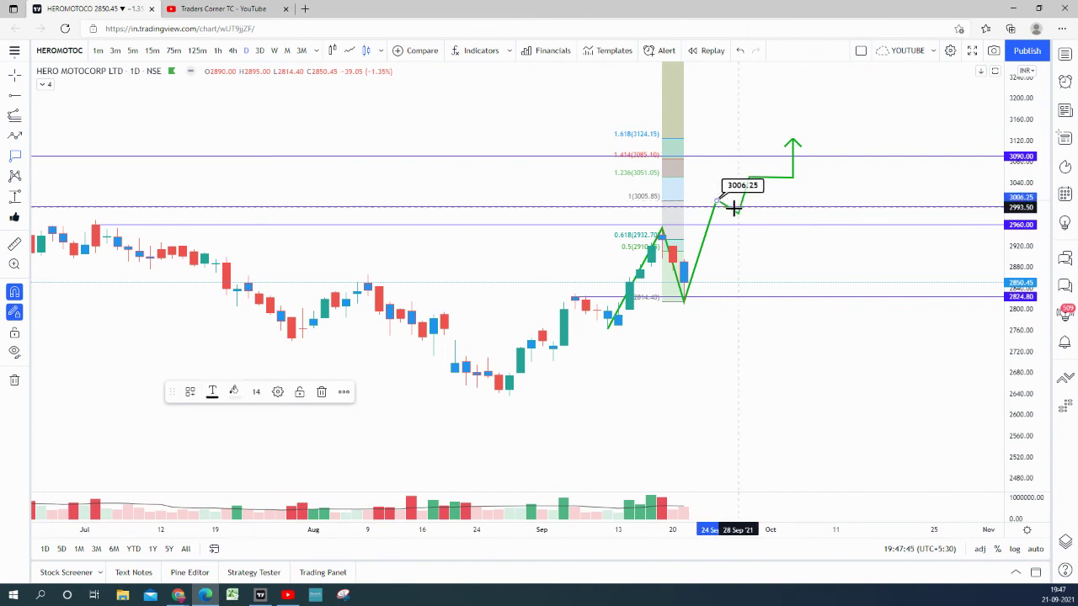
click(793, 176)
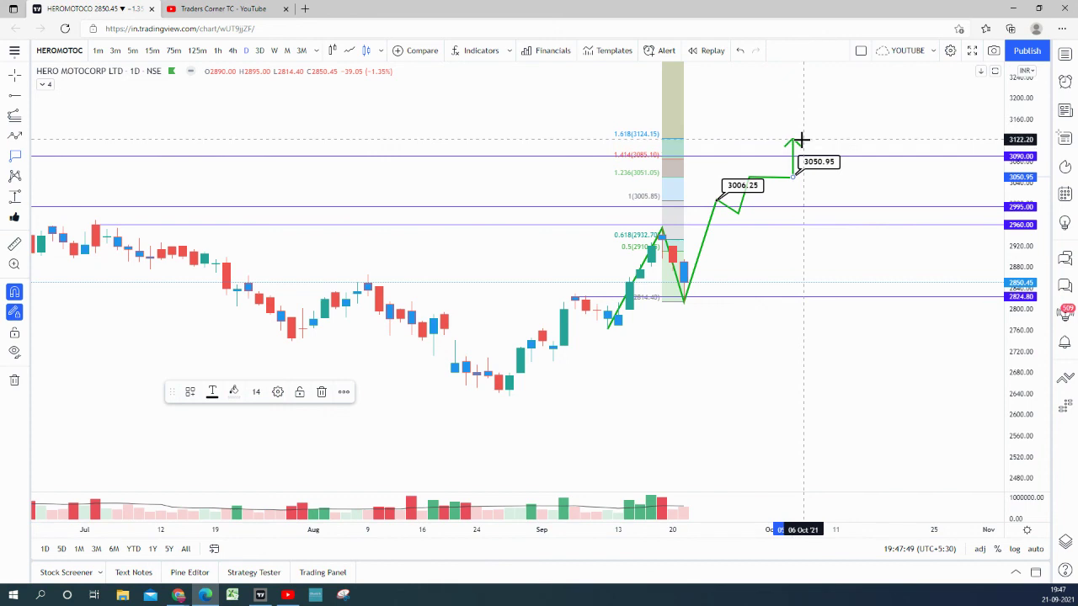
click(799, 140)
click(818, 96)
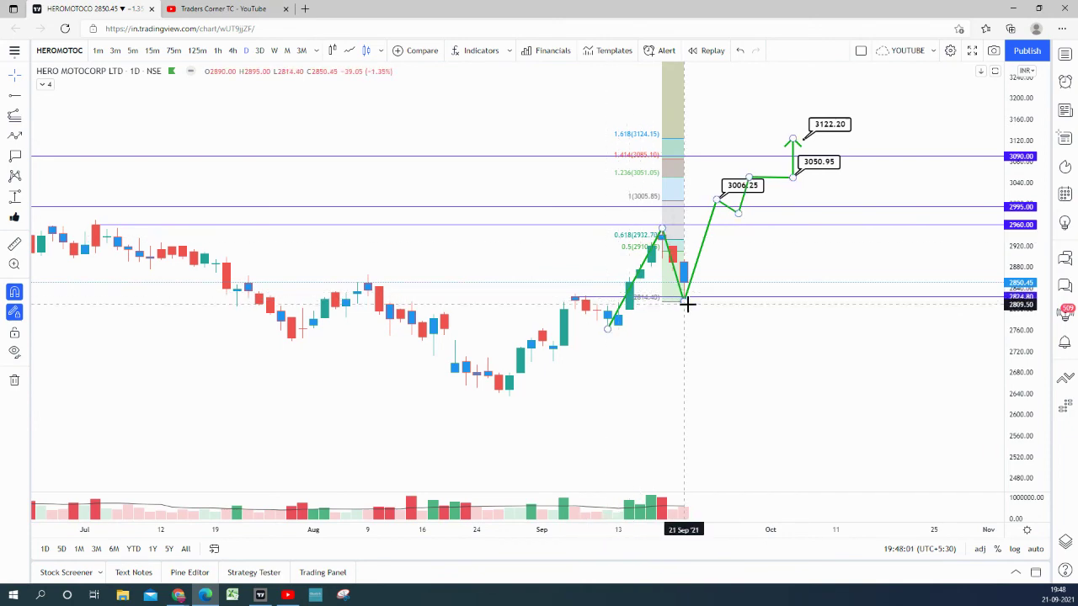
drag(779, 319, 690, 352)
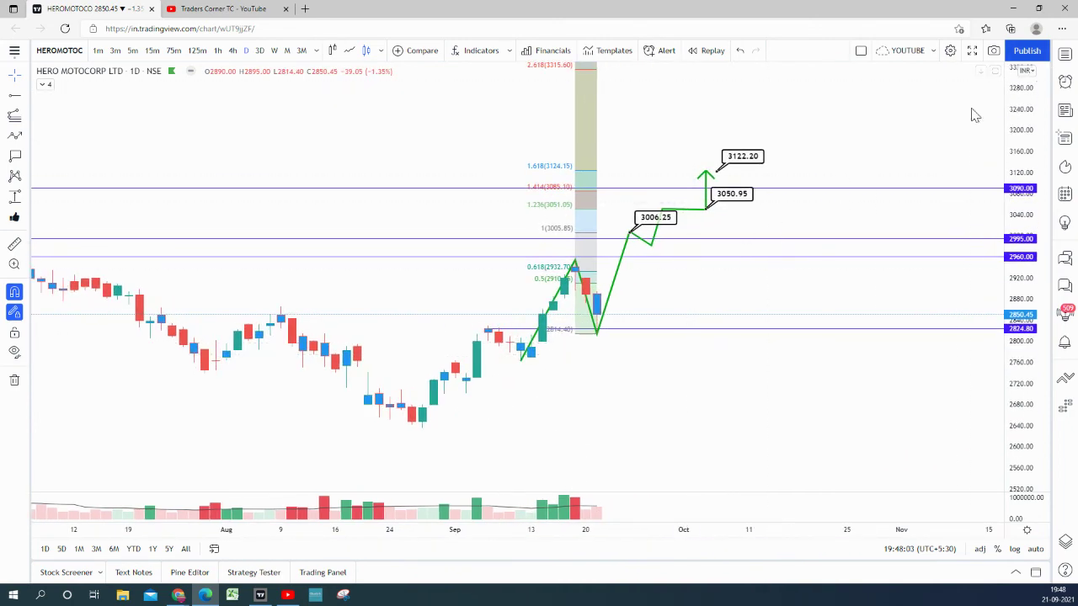
scroll(702, 305, down, 3)
scroll(726, 294, up, 2)
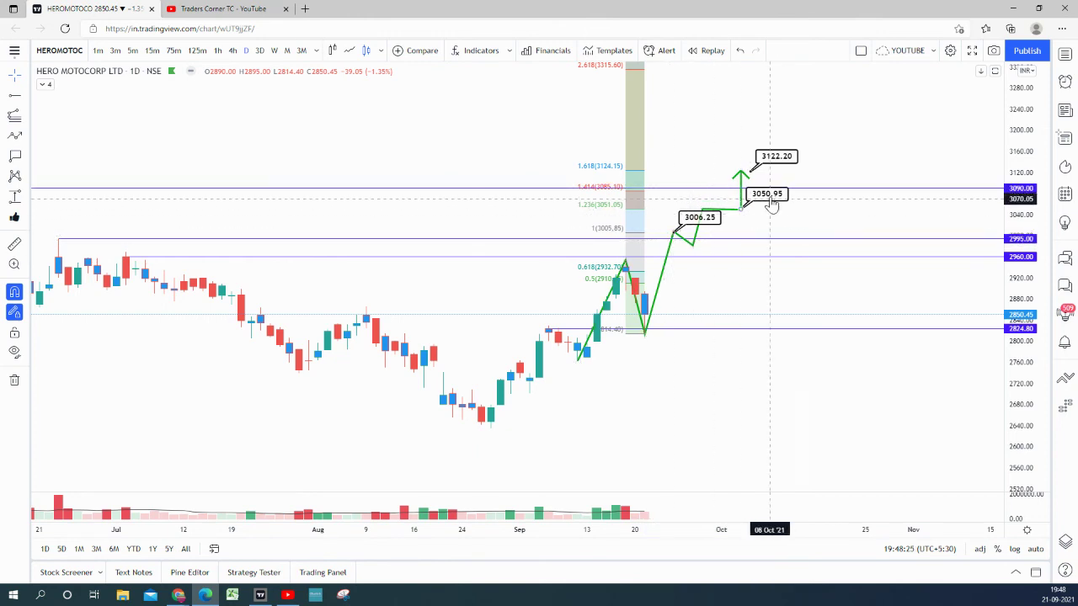
Start publishing a new idea from the Hero MotoCorp chart and title it "Bullish view on Heromotocop"
click(1027, 50)
click(1010, 80)
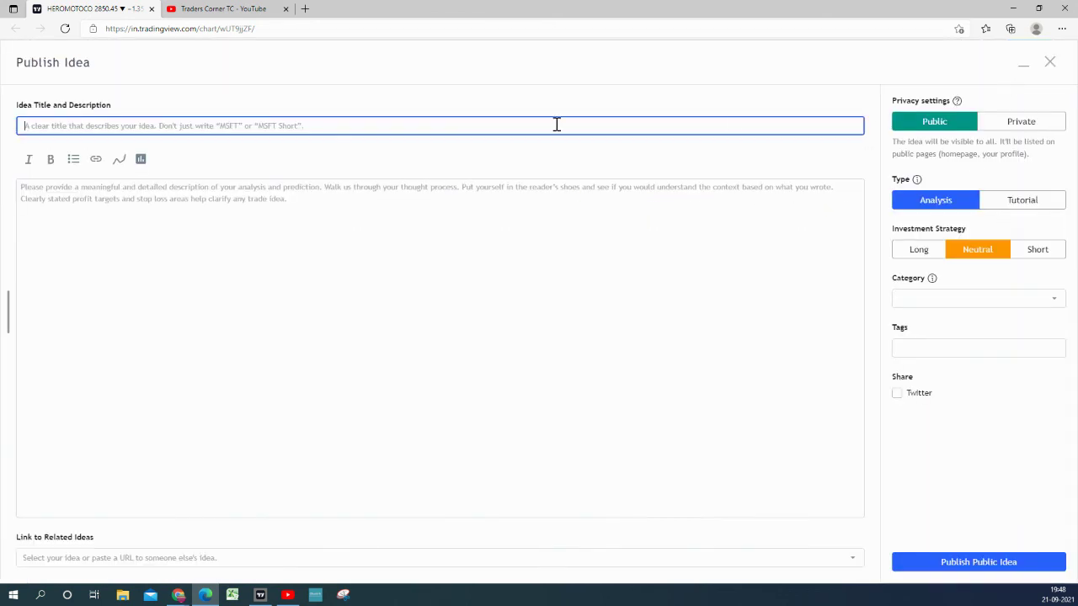
click(347, 125)
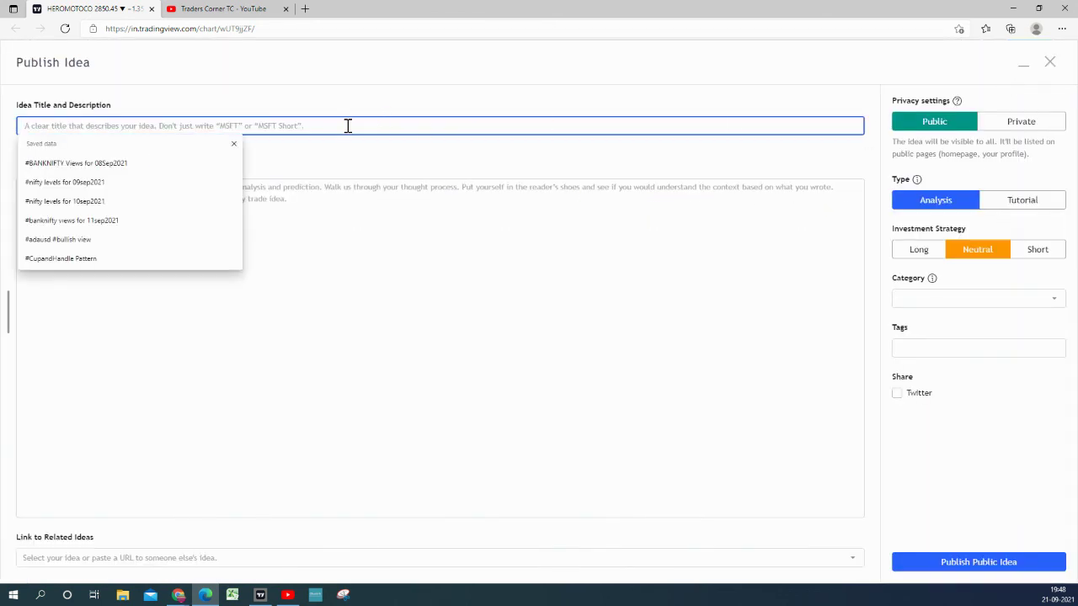
text(Bullish view on)
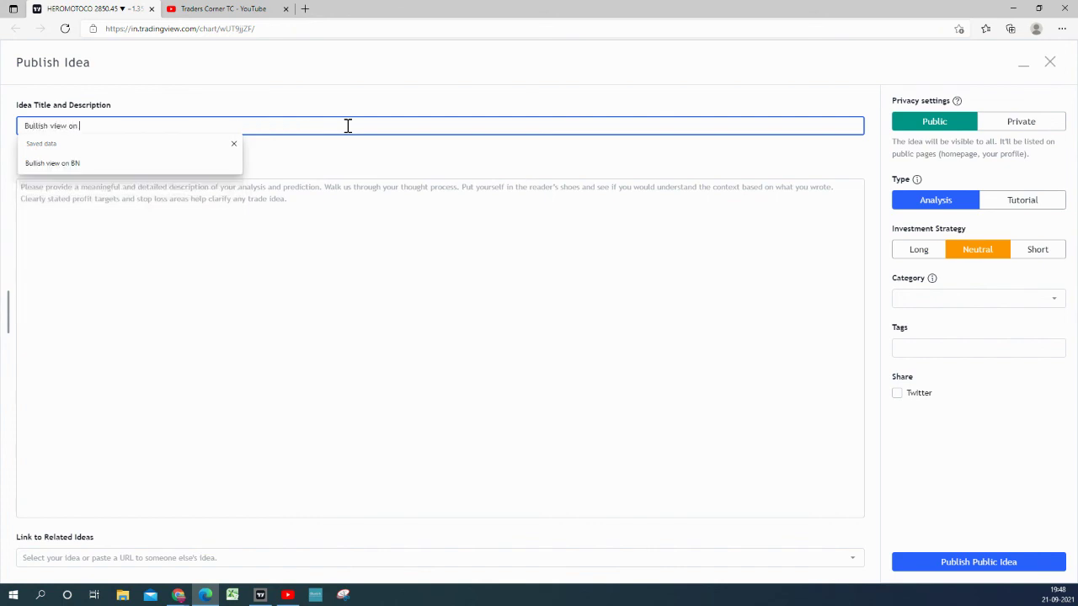
text( Heromotocop)
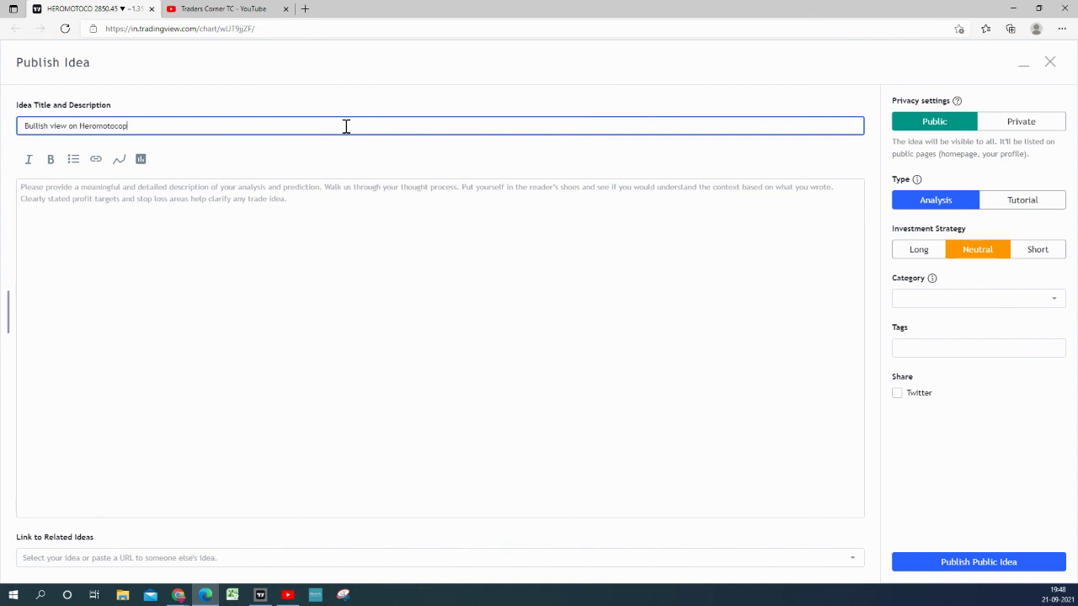
Write the idea description "Stock made HH HL pattern, came down for retest and bounced back. watch for levels for tgt and sl"
click(222, 218)
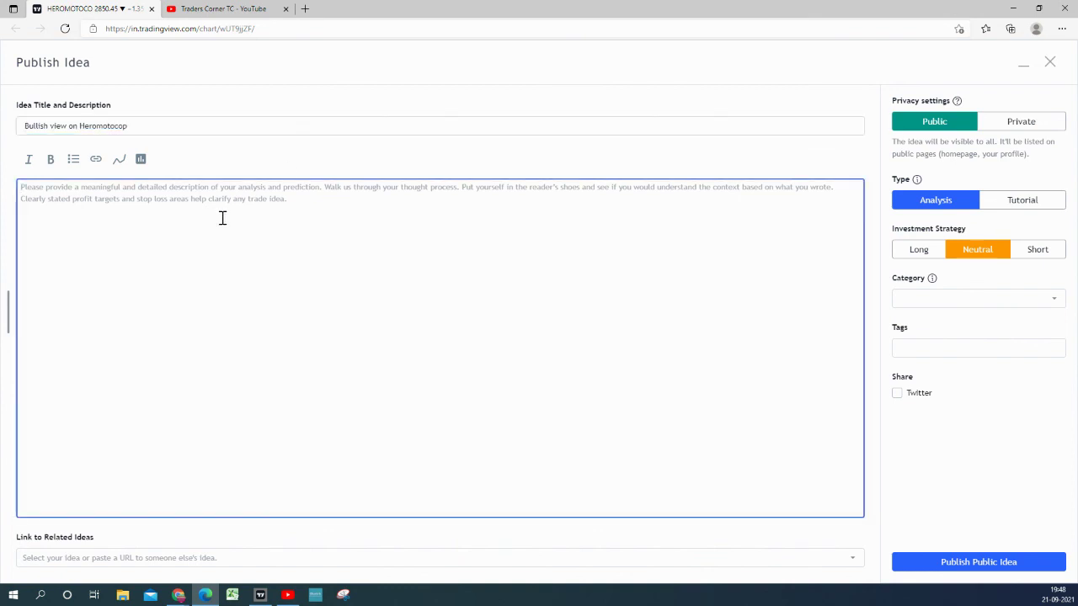
text(Stock made)
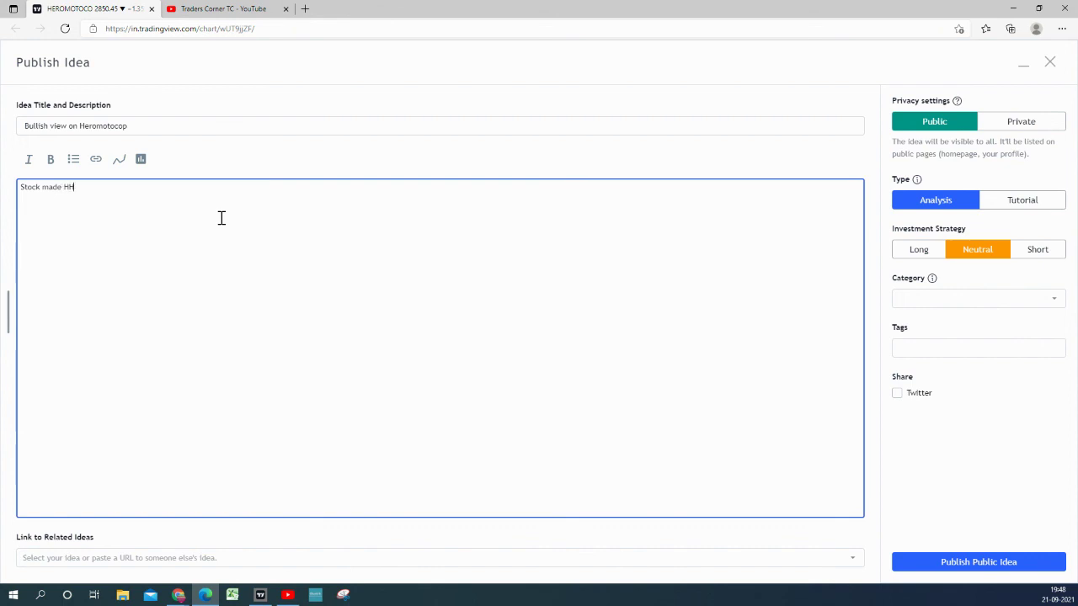
text(HH HL pattern, came down for retest and bounced back.)
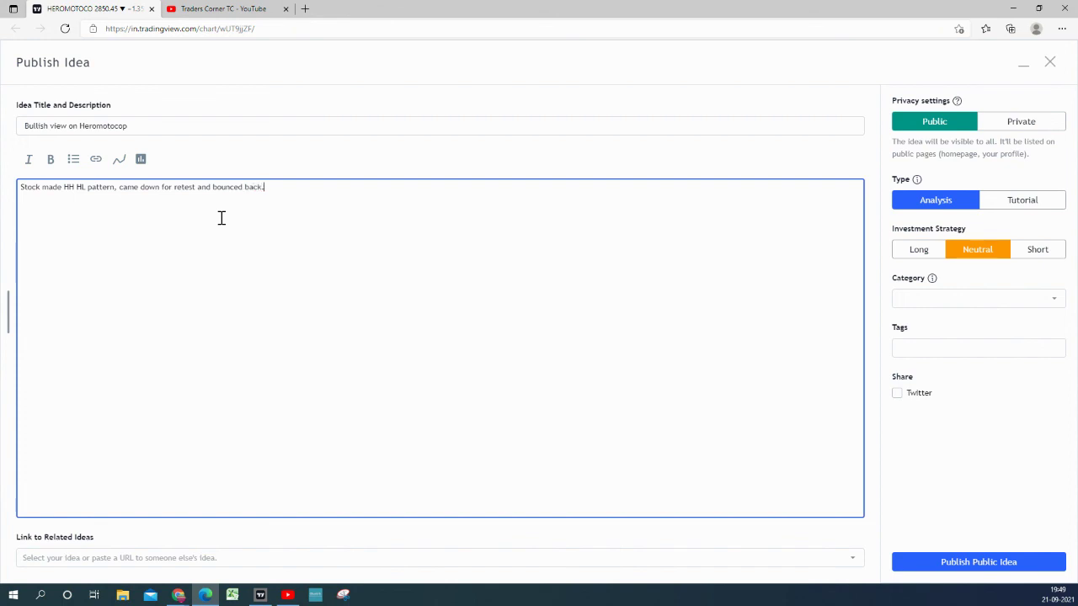
text(watch for levels for tgt and sl)
Set the idea's investment strategy to Long and its categories to Trend analysis and Chart patterns
click(913, 250)
click(941, 299)
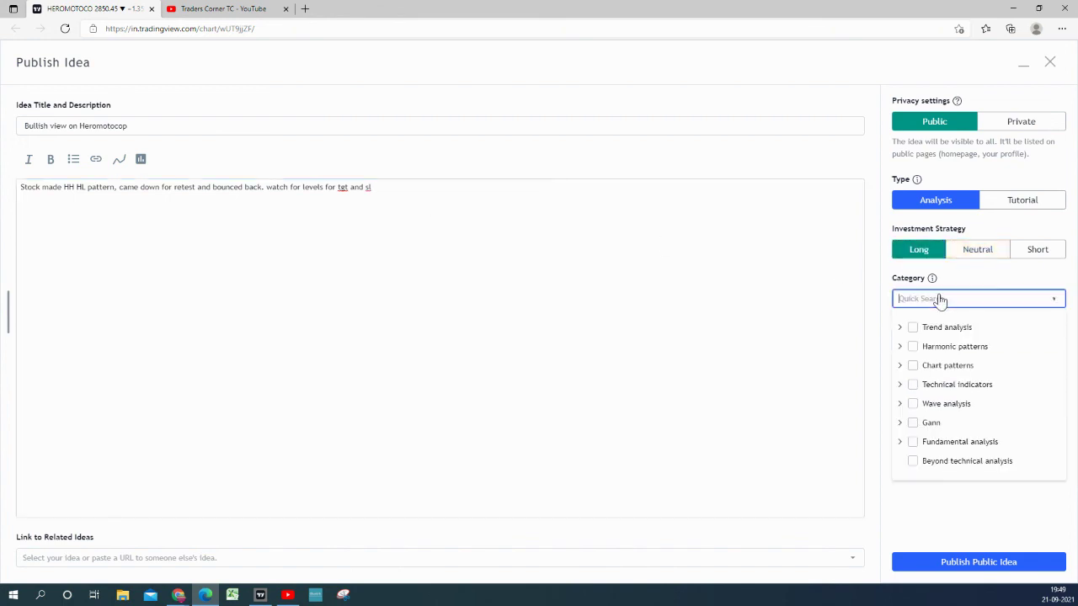
click(912, 327)
click(913, 365)
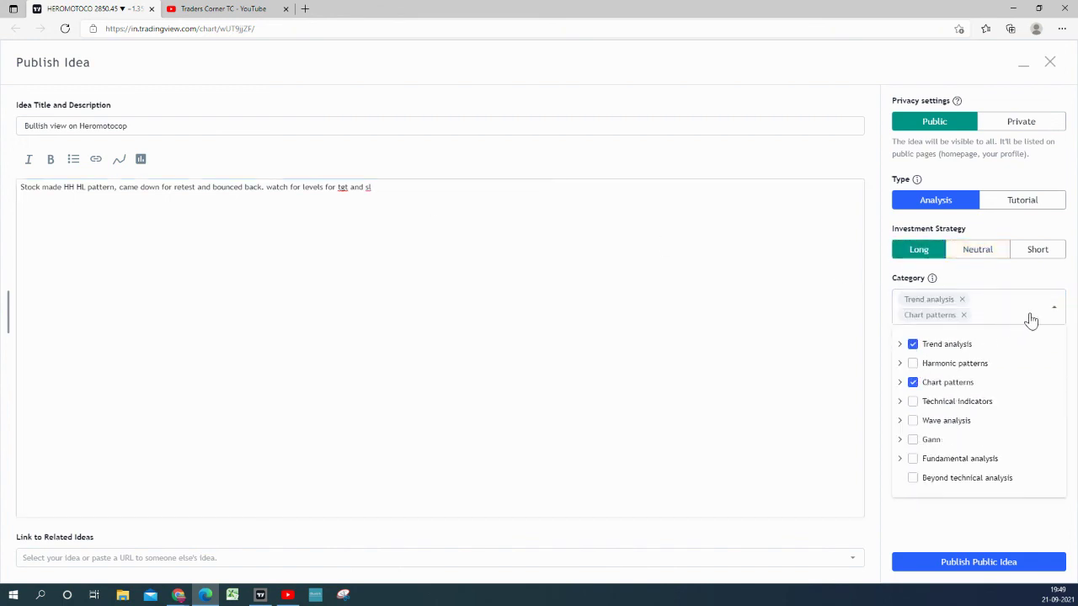
click(1053, 308)
Publish the Hero MotoCorp idea publicly and close the published idea's page to return to the chart
click(1005, 561)
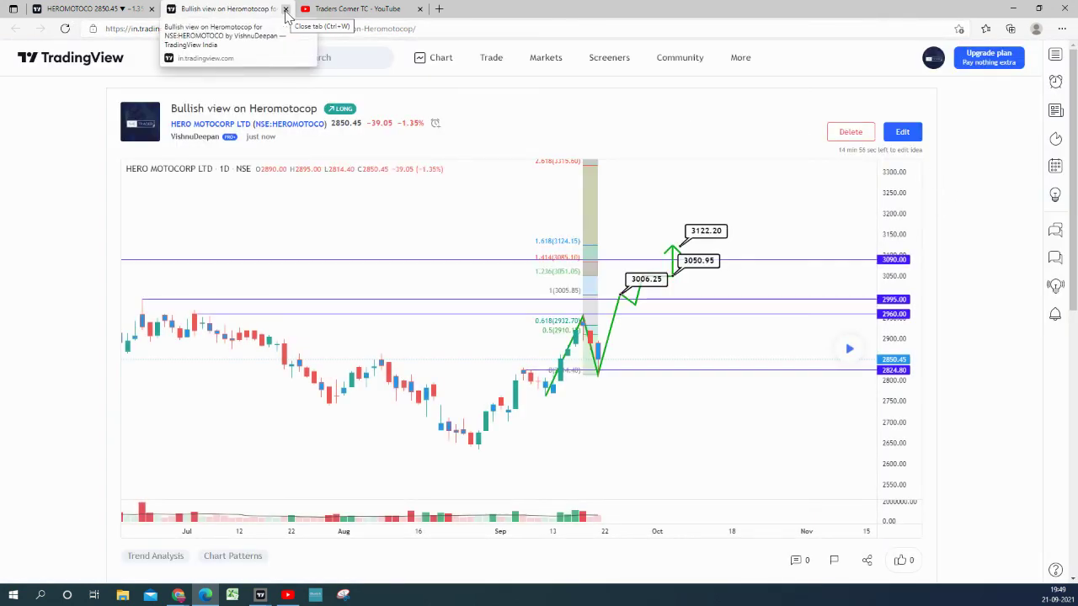
click(286, 10)
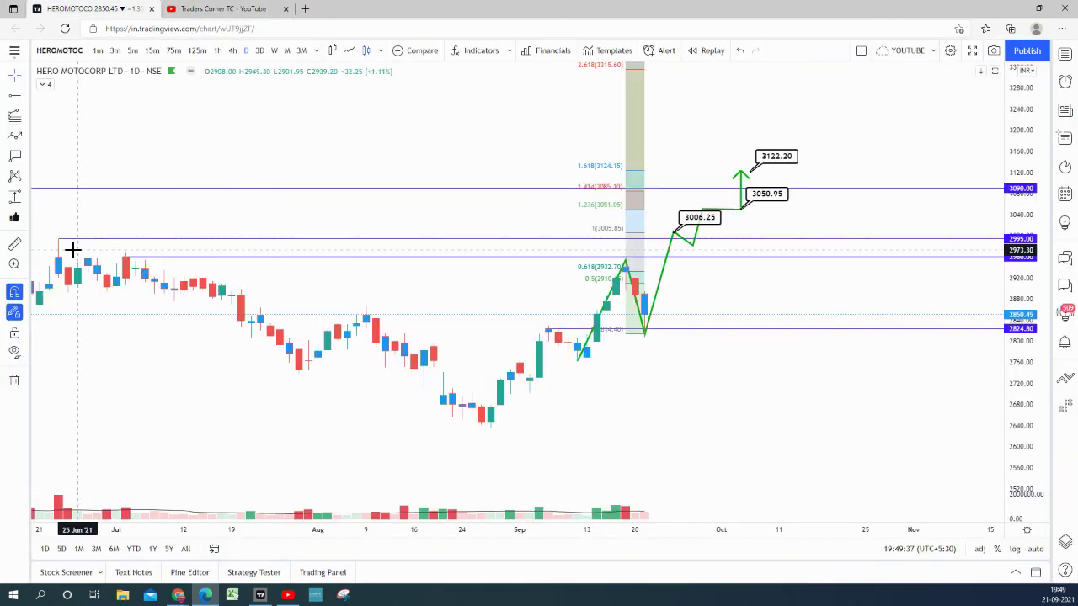
drag(700, 284, 753, 277)
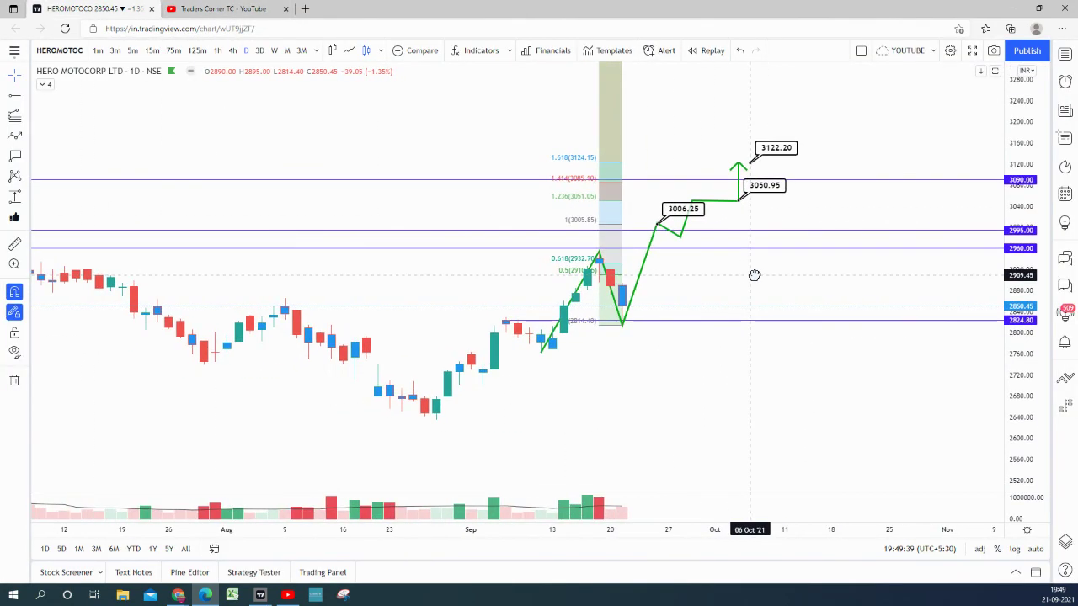